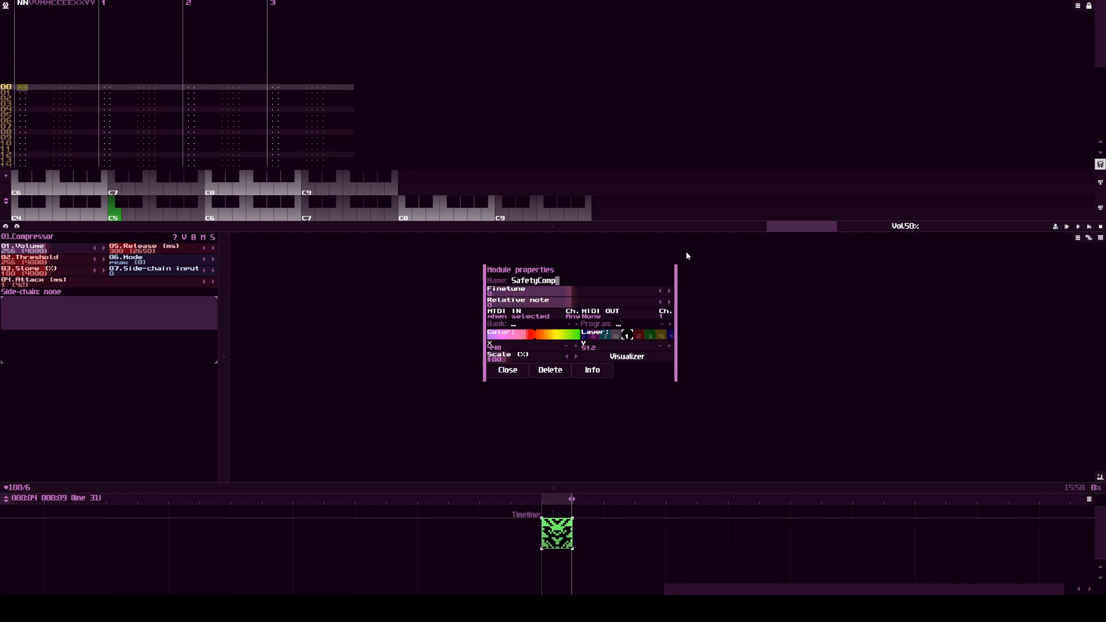
Step: Close the SafetyComp properties and add an Analog generator module feeding into the compressor
{"action": "left_click", "coordinate": [686, 255]}
{"action": "double_click", "coordinate": [511, 335]}
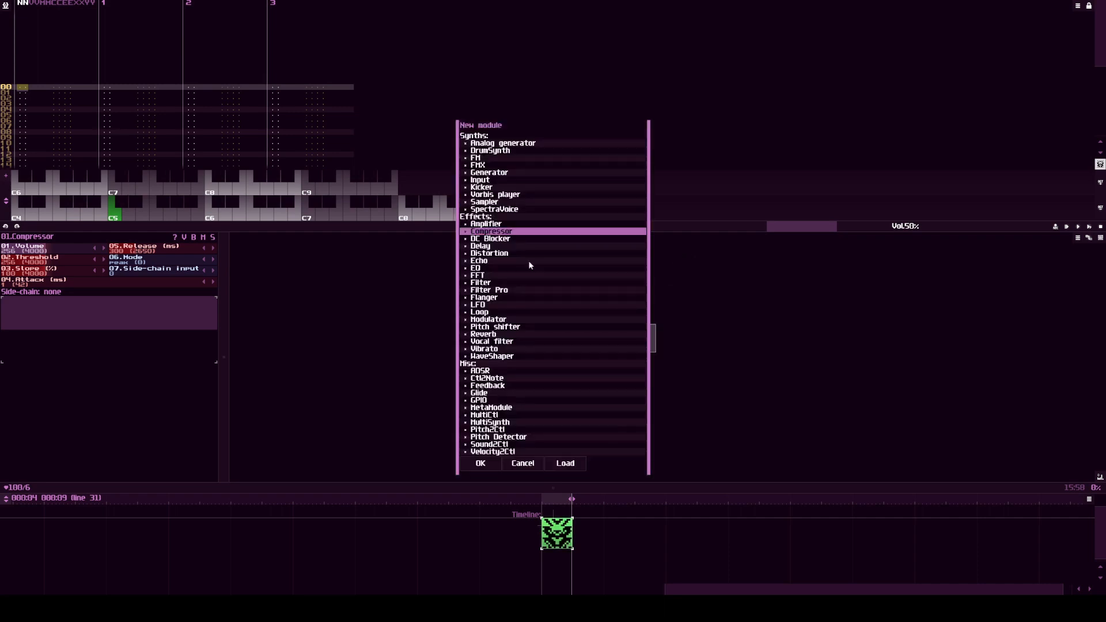
{"action": "double_click", "coordinate": [502, 143]}
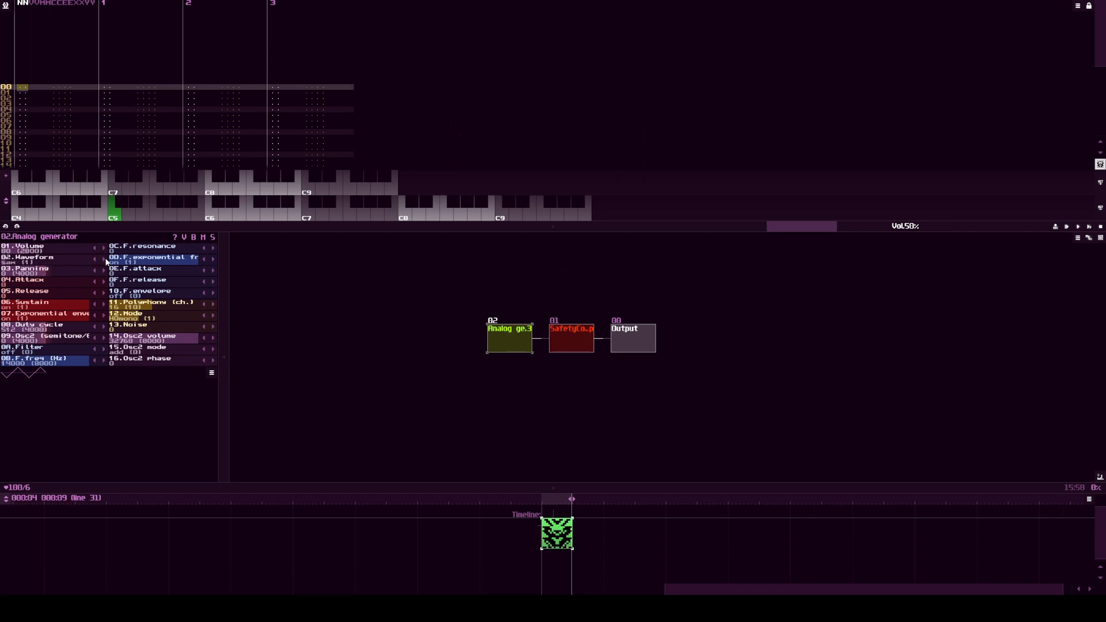
Step: Set the Analog generator's waveform to square and its filter to LP 12dB
{"action": "left_click", "coordinate": [102, 350]}
{"action": "mouse_move", "coordinate": [88, 358]}
{"action": "left_mouse_down"}
{"action": "mouse_move", "coordinate": [53, 365]}
{"action": "mouse_move", "coordinate": [96, 365]}
{"action": "left_mouse_up"}
{"action": "key", "text": "z"}
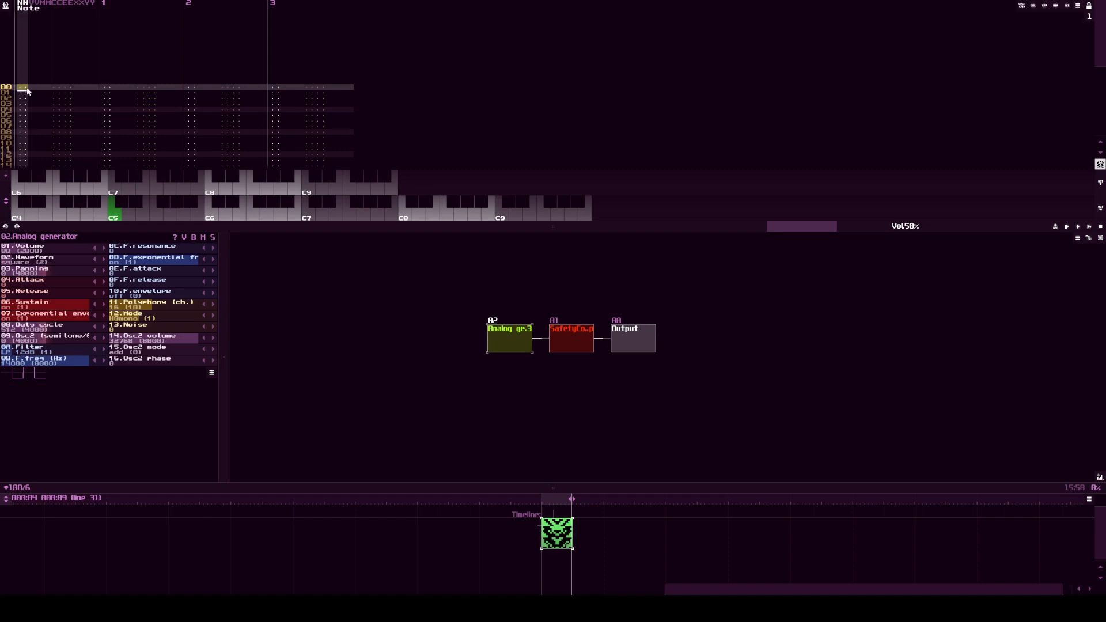
Step: Enter the Analog generator notes E4 at line 00 and f4 (F sharp) at line 08 of track 0
{"action": "key", "text": "c"}
{"action": "key", "text": "Down"}
{"action": "key", "text": "Down"}
{"action": "key", "text": "Down"}
{"action": "key", "text": "Down"}
{"action": "key", "text": "Down"}
{"action": "key", "text": "Down"}
{"action": "key", "text": "Down"}
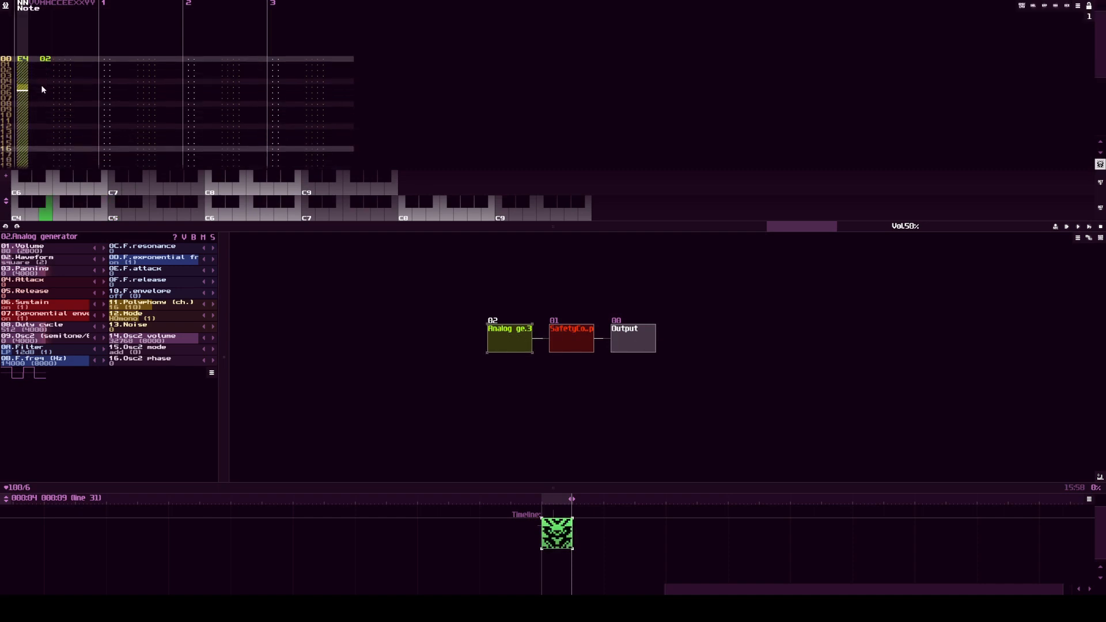
{"action": "key", "text": "v"}
{"action": "key", "text": "Down"}
{"action": "key", "text": "Down"}
{"action": "key", "text": "Down"}
{"action": "key", "text": "Down"}
{"action": "key", "text": "Down"}
{"action": "key", "text": "Down"}
{"action": "key", "text": "Down"}
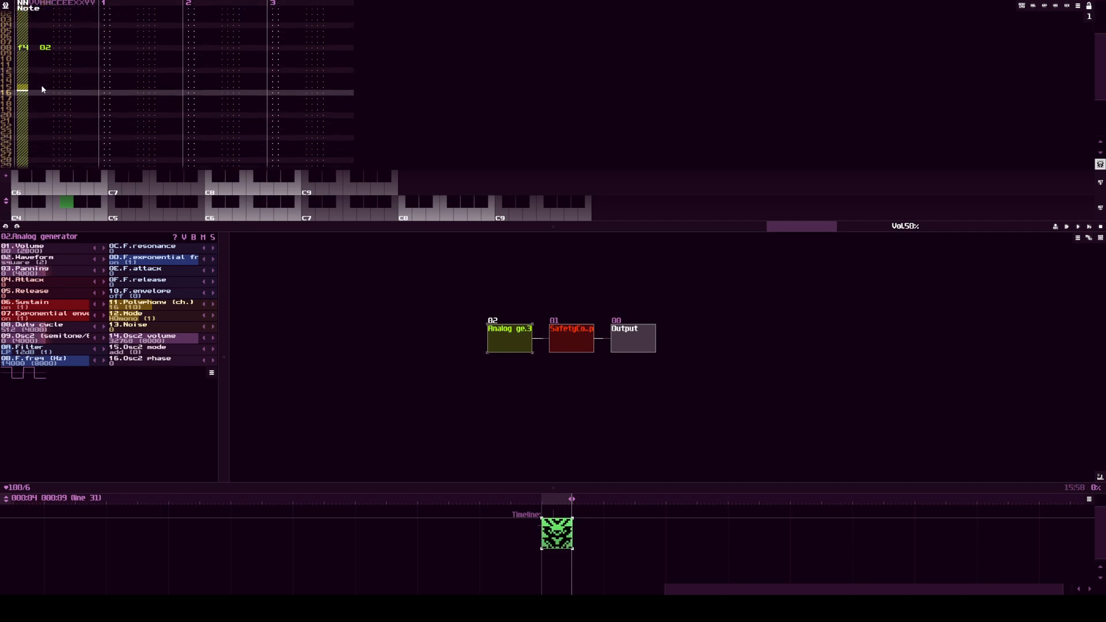
Step: Enter G4 at line 16, f4 (F sharp) at line 24 and D4 at line 28 of track 0
{"action": "key", "text": "b"}
{"action": "key", "text": "Down"}
{"action": "key", "text": "Down"}
{"action": "key", "text": "Down"}
{"action": "key", "text": "Down"}
{"action": "key", "text": "Down"}
{"action": "key", "text": "Down"}
{"action": "key", "text": "Down"}
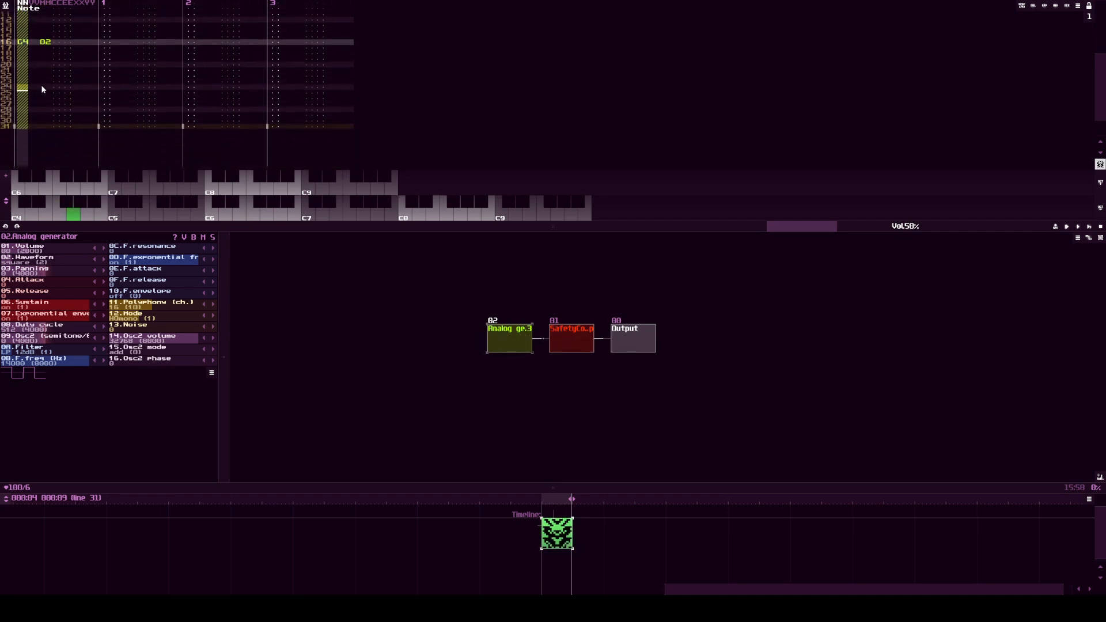
{"action": "key", "text": "g"}
{"action": "key", "text": "Down"}
{"action": "key", "text": "Down"}
{"action": "key", "text": "Down"}
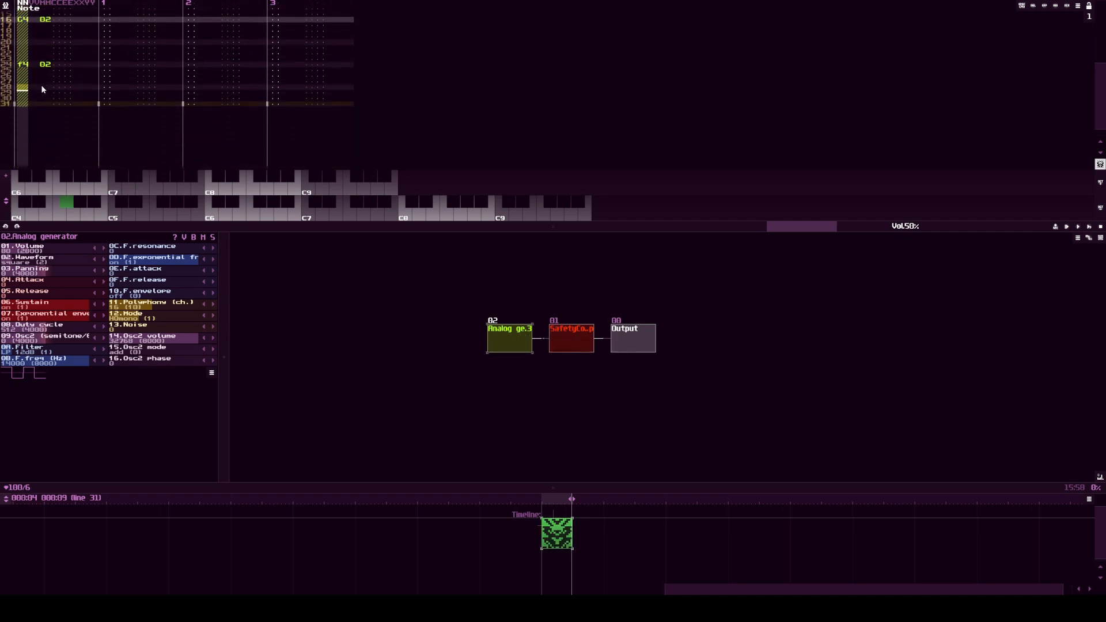
{"action": "key", "text": "x"}
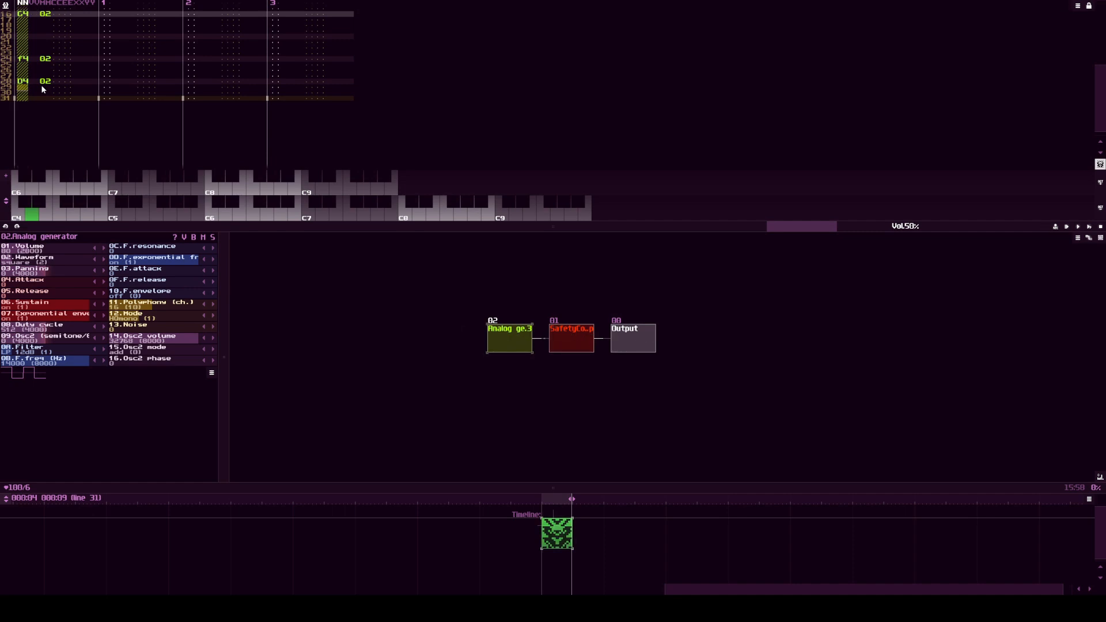
Step: Play the pattern and set the Analog generator's Attack and Release to 40
{"action": "key", "text": "Return"}
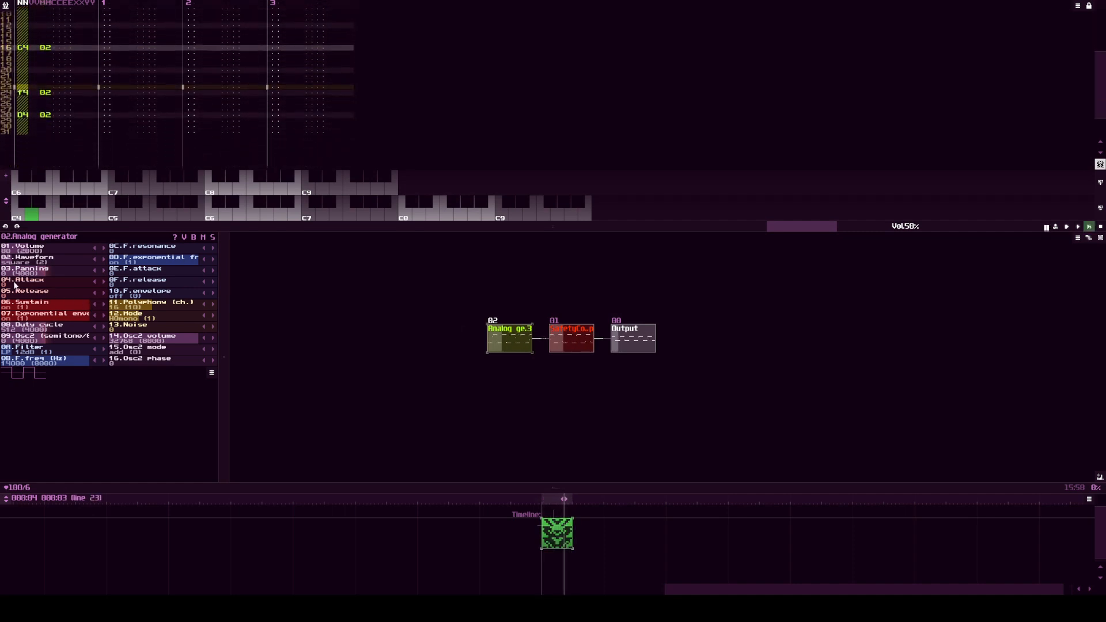
{"action": "left_click_drag", "start_coordinate": [16, 285], "coordinate": [36, 297]}
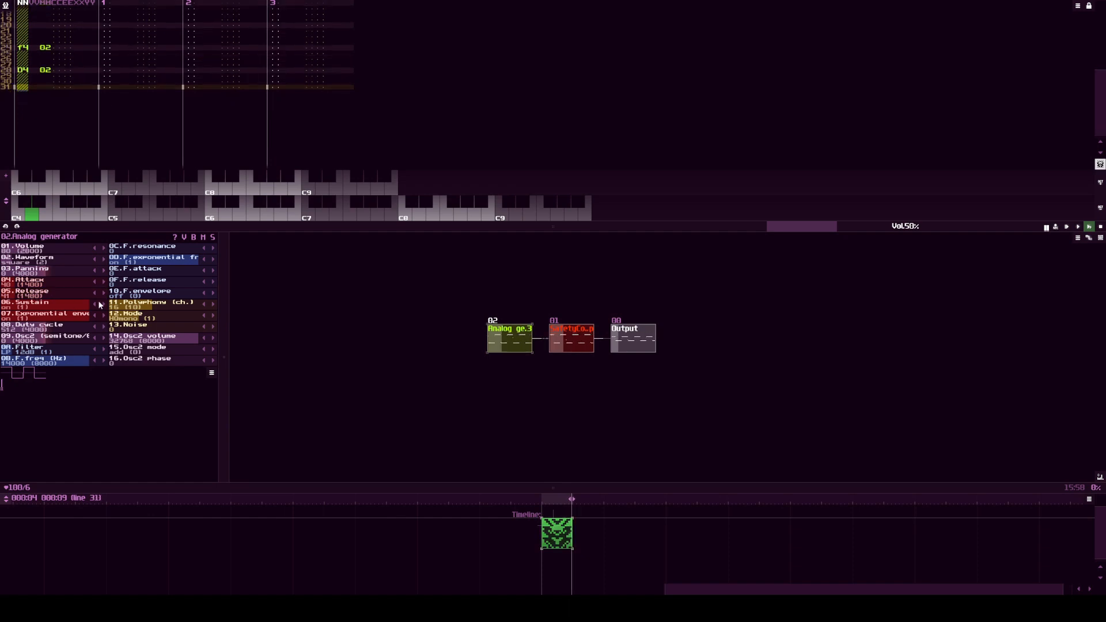
{"action": "left_click", "coordinate": [95, 294]}
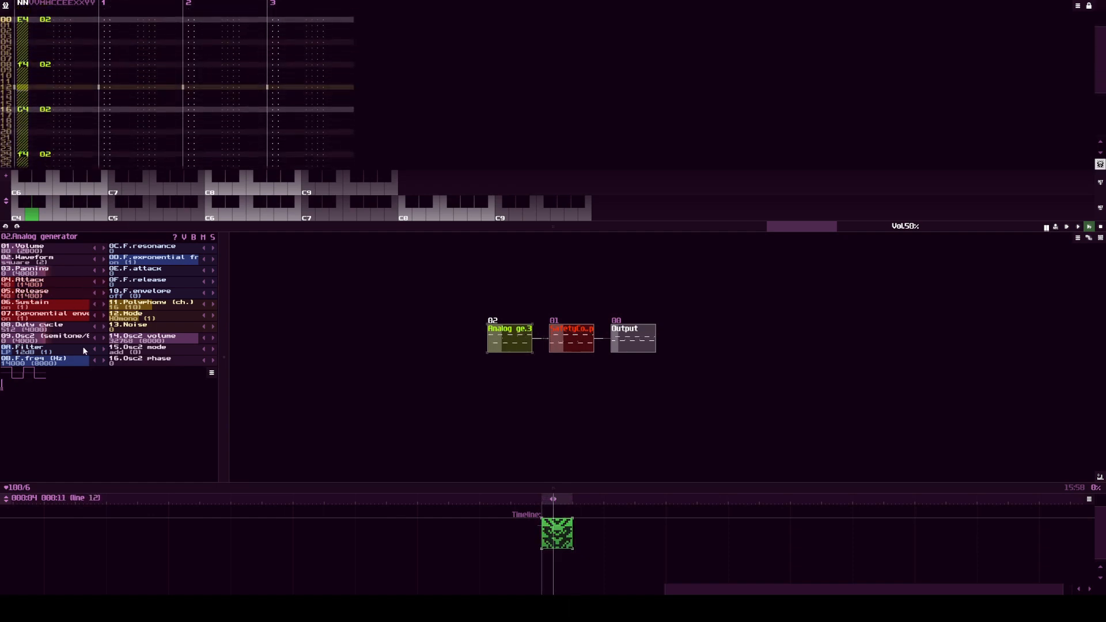
Step: Try lowering the Analog generator's filter frequency to 8702 Hz while listening
{"action": "left_click_drag", "start_coordinate": [84, 359], "coordinate": [75, 362]}
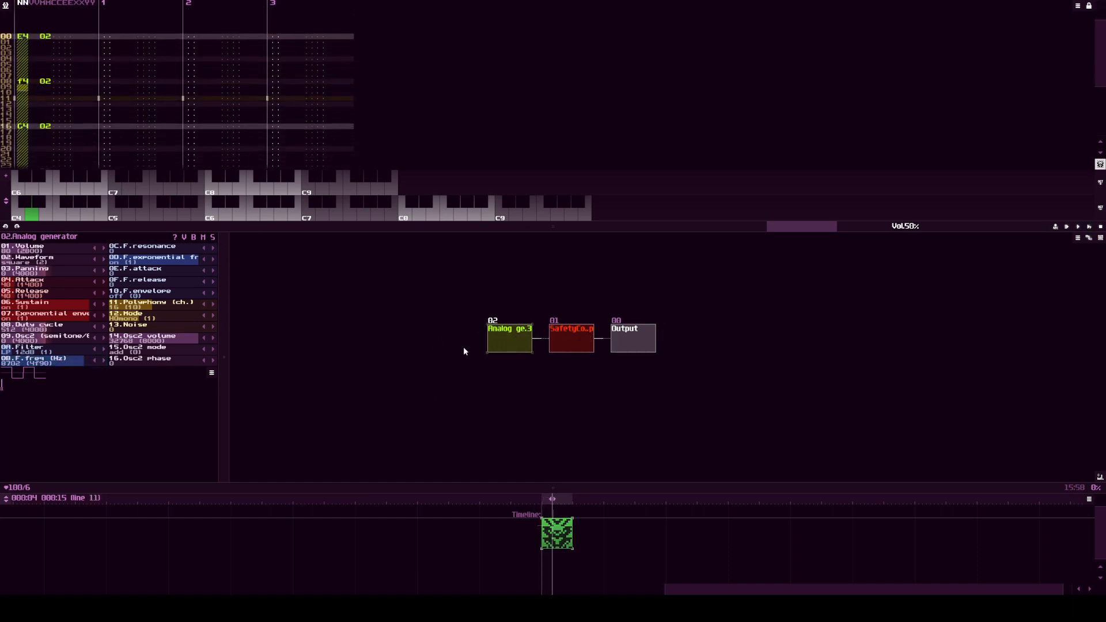
{"action": "left_click_drag", "start_coordinate": [426, 316], "coordinate": [485, 331]}
Step: Write the 14000 Hz filter frequency into the pattern at line 00 of track 1
{"action": "left_click", "coordinate": [107, 38]}
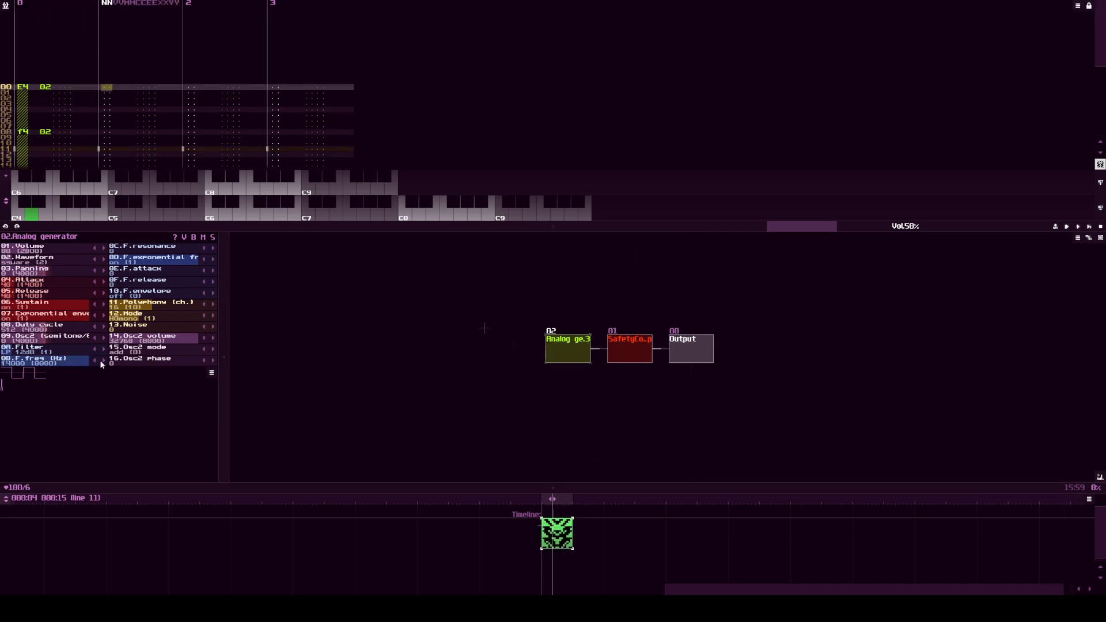
{"action": "right_click", "coordinate": [76, 362]}
{"action": "left_click", "coordinate": [481, 333]}
Step: Lower the filter frequency to 2057 Hz and write it into the pattern at line 16 of track 1
{"action": "scroll", "coordinate": [127, 109], "scroll_direction": "down", "scroll_amount": 8}
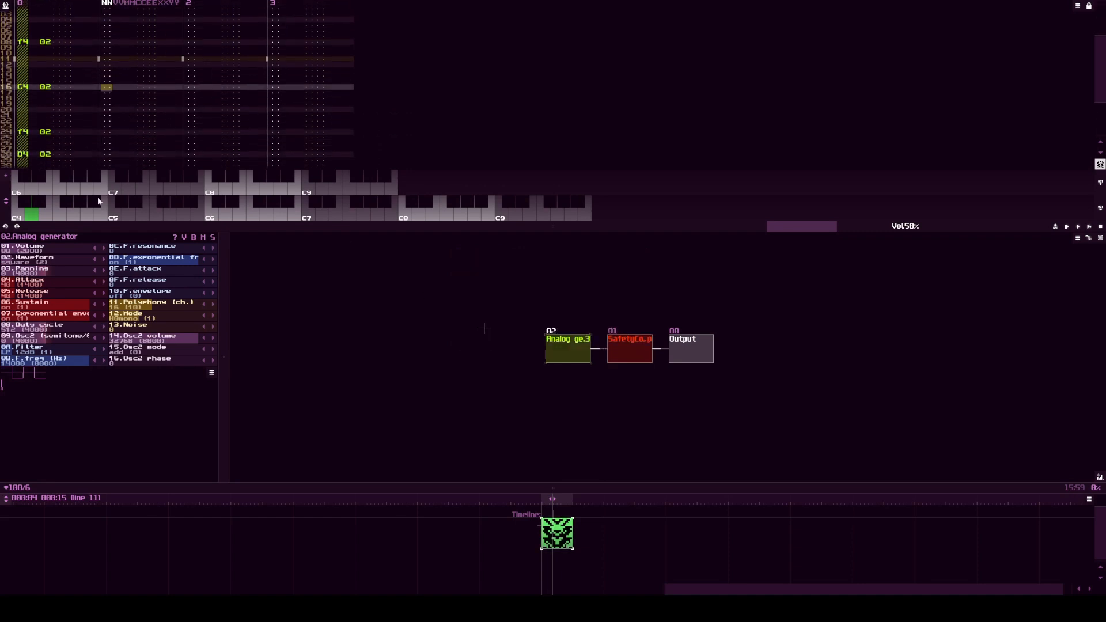
{"action": "left_click_drag", "start_coordinate": [84, 362], "coordinate": [68, 363]}
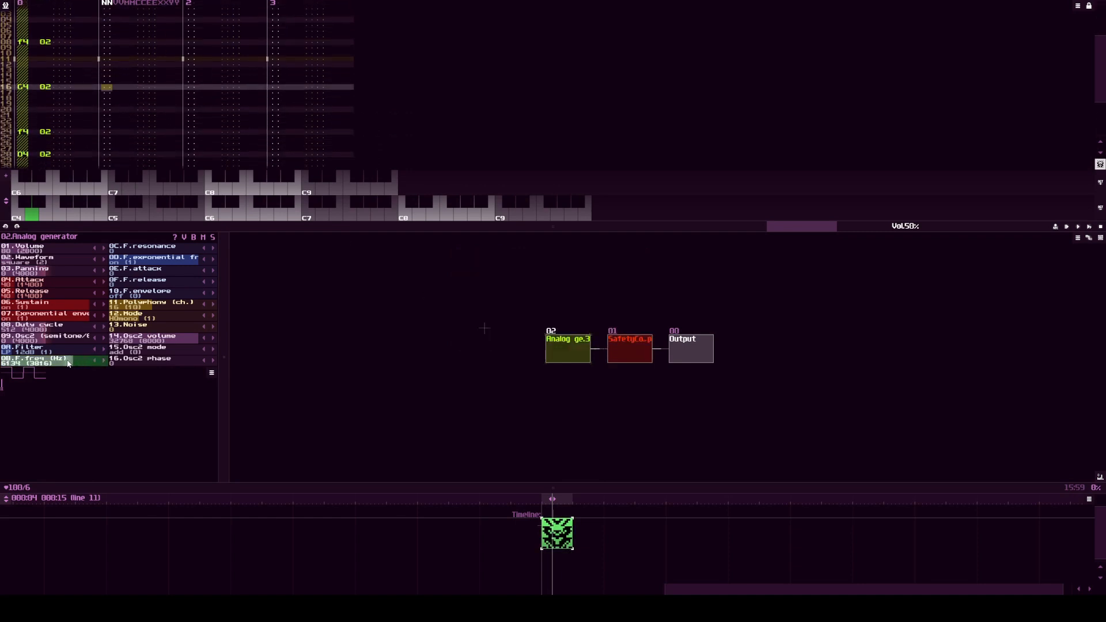
{"action": "right_click", "coordinate": [31, 362]}
{"action": "left_click", "coordinate": [599, 276]}
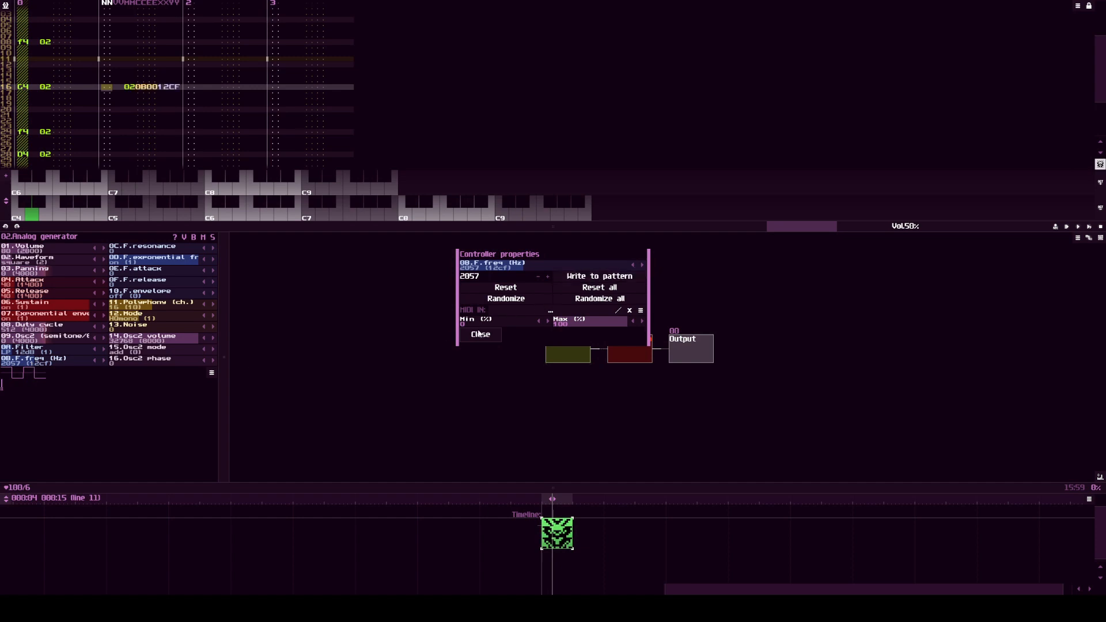
{"action": "left_click", "coordinate": [480, 334]}
Step: Write the filter frequency at 14000 Hz into the pattern at line 31 of track 1
{"action": "scroll", "coordinate": [140, 113], "scroll_direction": "down", "scroll_amount": 5}
{"action": "scroll", "coordinate": [138, 118], "scroll_direction": "down", "scroll_amount": 3}
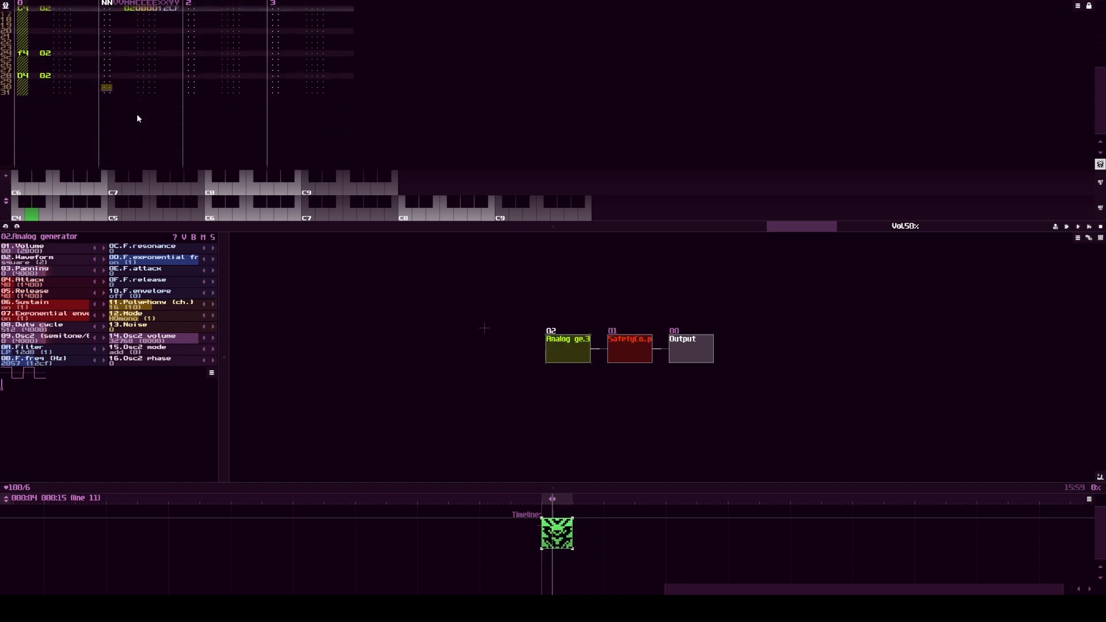
{"action": "right_click", "coordinate": [71, 363]}
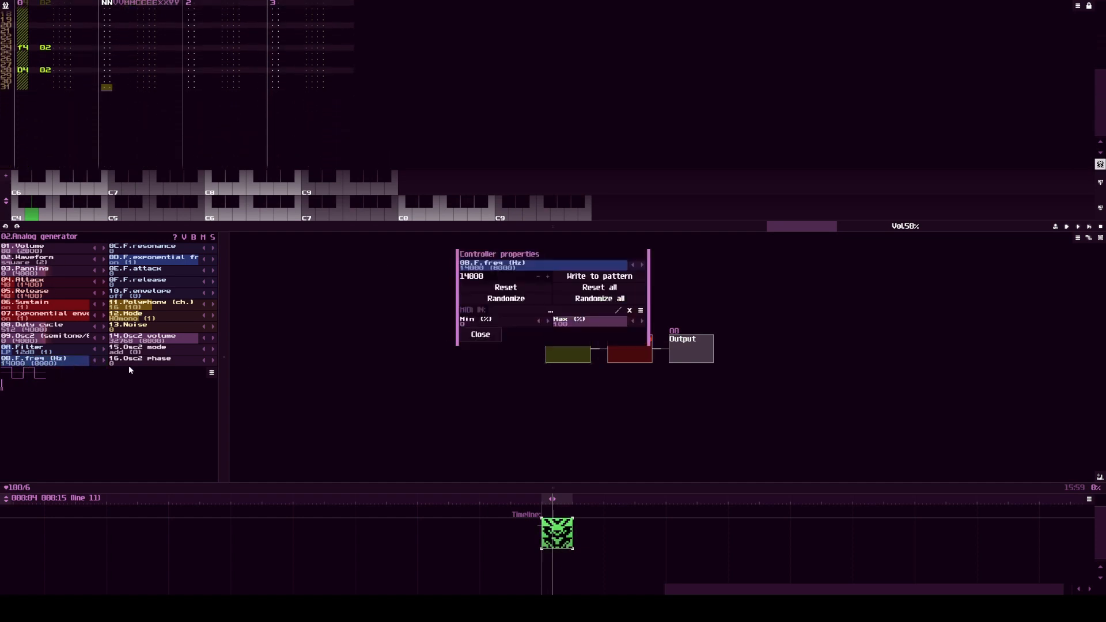
{"action": "left_click", "coordinate": [579, 281]}
{"action": "left_click", "coordinate": [481, 334]}
Step: Select lines 00 to 16 of track 1 and interpolate the XXYY values linearly
{"action": "scroll", "coordinate": [139, 111], "scroll_direction": "up", "scroll_amount": 15}
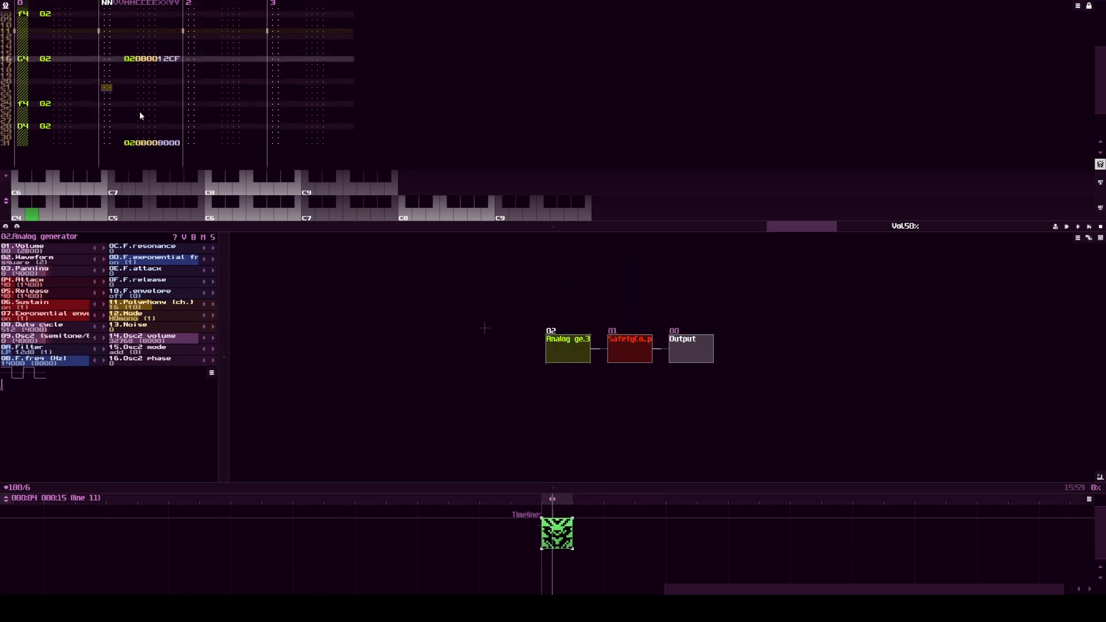
{"action": "scroll", "coordinate": [128, 115], "scroll_direction": "up", "scroll_amount": 6}
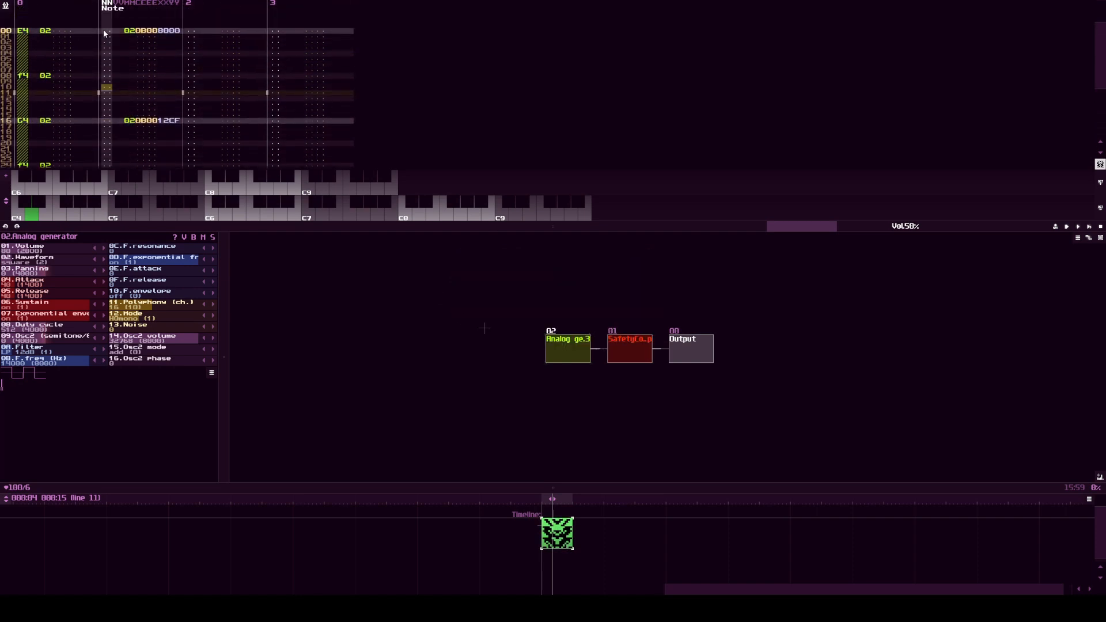
{"action": "left_click_drag", "start_coordinate": [105, 30], "coordinate": [116, 124]}
{"action": "scroll", "coordinate": [116, 118], "scroll_direction": "down", "scroll_amount": 6}
{"action": "right_click", "coordinate": [138, 60]}
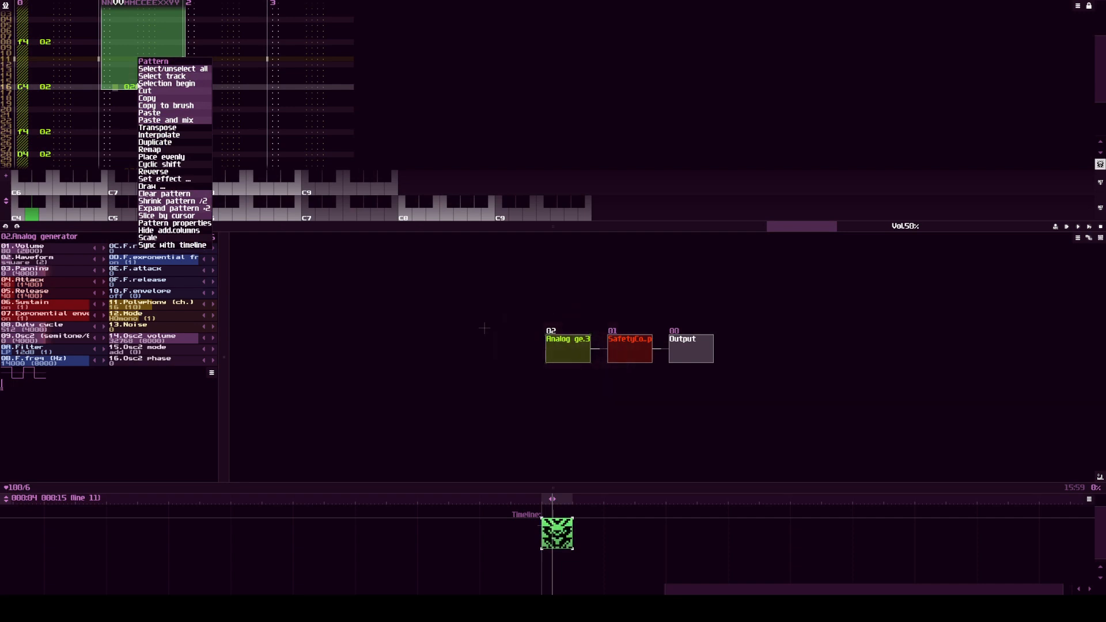
{"action": "left_click", "coordinate": [147, 135]}
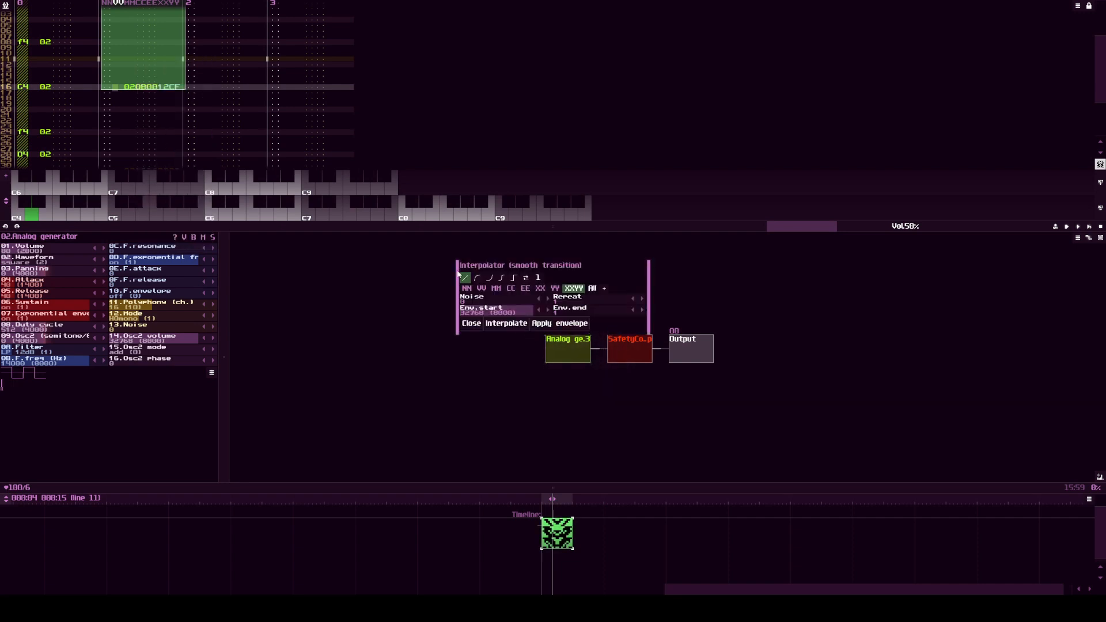
{"action": "left_click", "coordinate": [513, 326]}
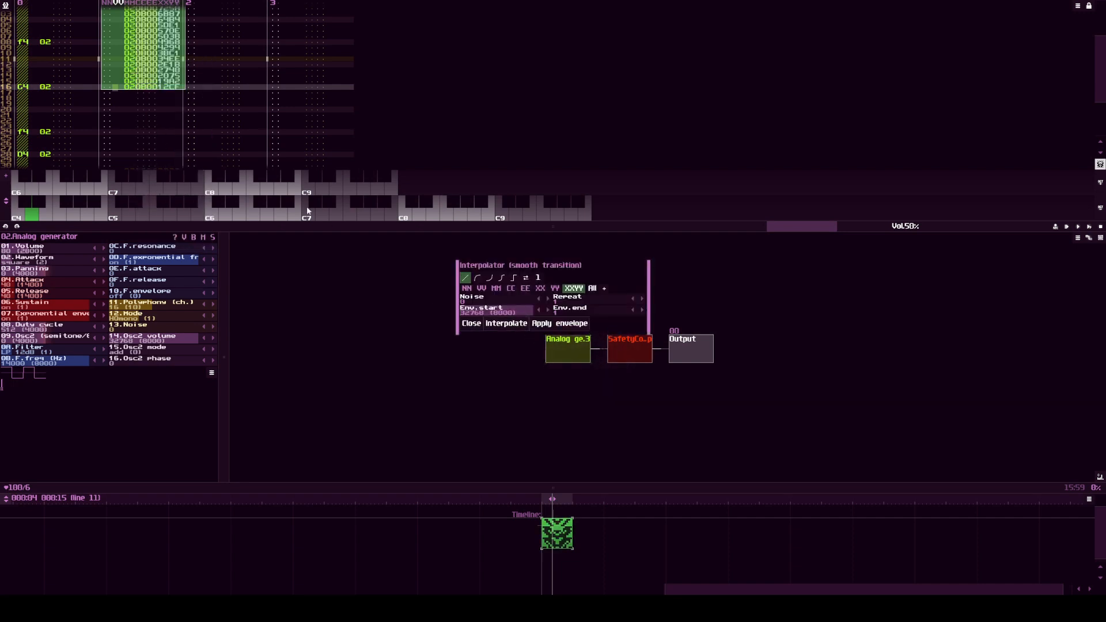
Step: Interpolate the XXYY values linearly across lines 16 to 31 of track 1 and close the interpolator
{"action": "scroll", "coordinate": [92, 64], "scroll_direction": "down", "scroll_amount": 2}
{"action": "left_click_drag", "start_coordinate": [106, 79], "coordinate": [132, 162]}
{"action": "scroll", "coordinate": [138, 115], "scroll_direction": "down", "scroll_amount": 4}
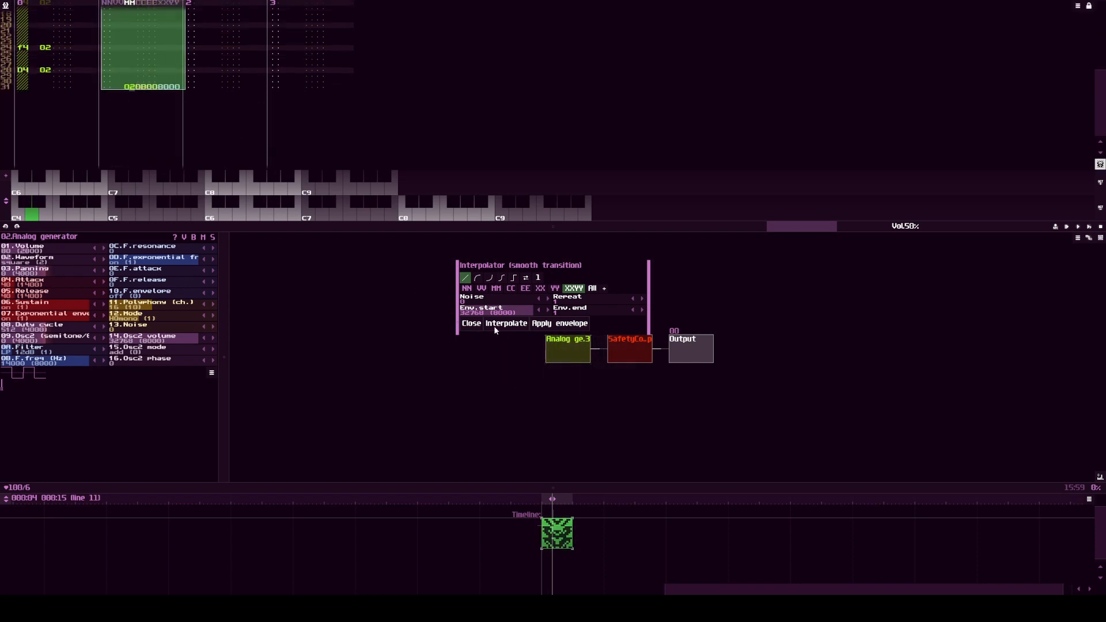
{"action": "left_click", "coordinate": [495, 328]}
{"action": "left_click", "coordinate": [468, 324]}
{"action": "left_click", "coordinate": [105, 54]}
{"action": "scroll", "coordinate": [138, 53], "scroll_direction": "up", "scroll_amount": 2}
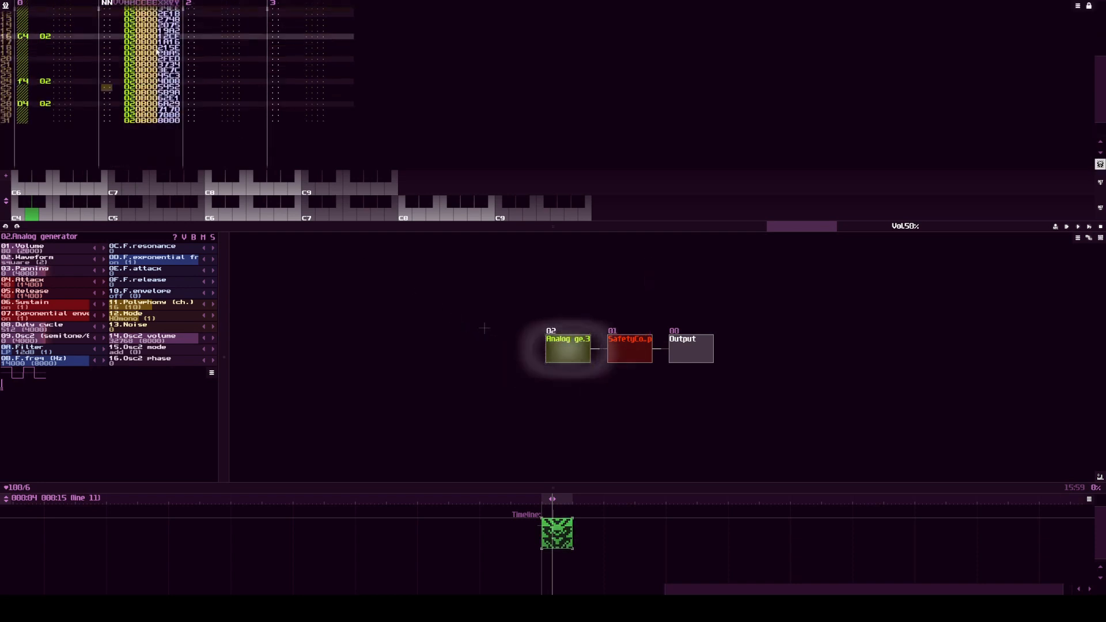
Step: Play the pattern to hear the interpolated filter sweep, and stop playback
{"action": "key", "text": "space"}
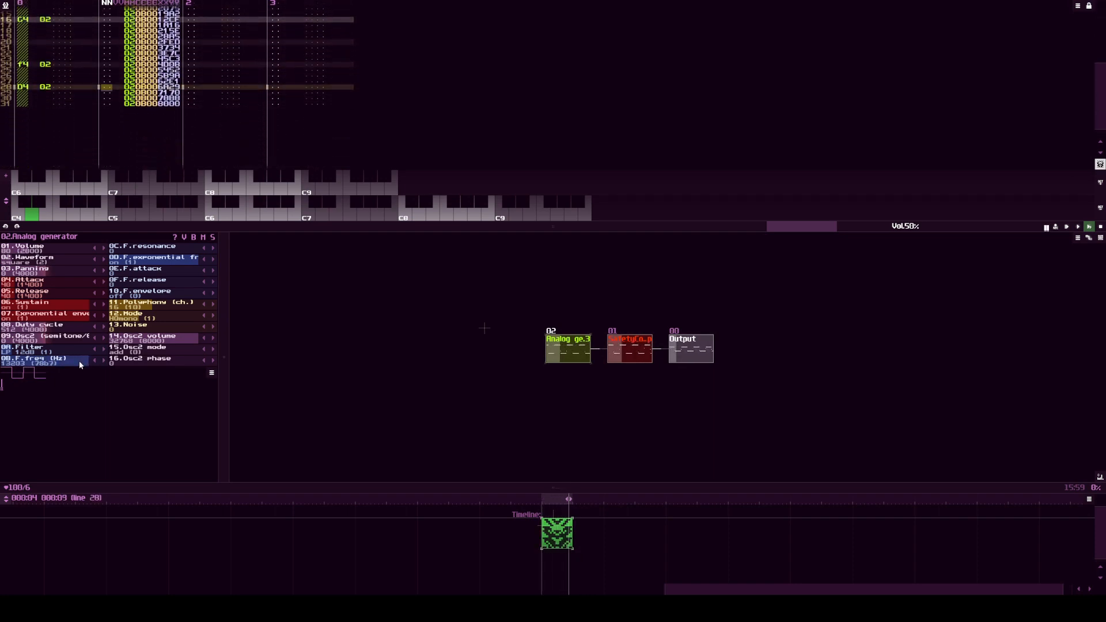
{"action": "key", "text": "space"}
{"action": "scroll", "coordinate": [180, 129], "scroll_direction": "up", "scroll_amount": 12}
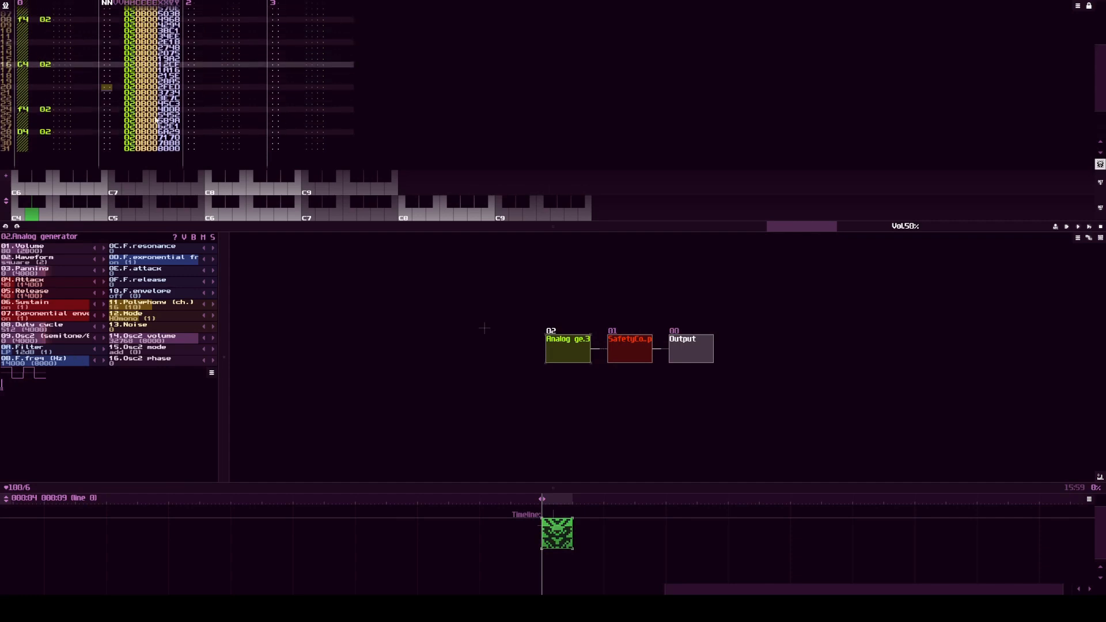
Step: Open the pattern drawing tools and choose the levels tool for the XX and YY columns
{"action": "scroll", "coordinate": [149, 113], "scroll_direction": "up", "scroll_amount": 6}
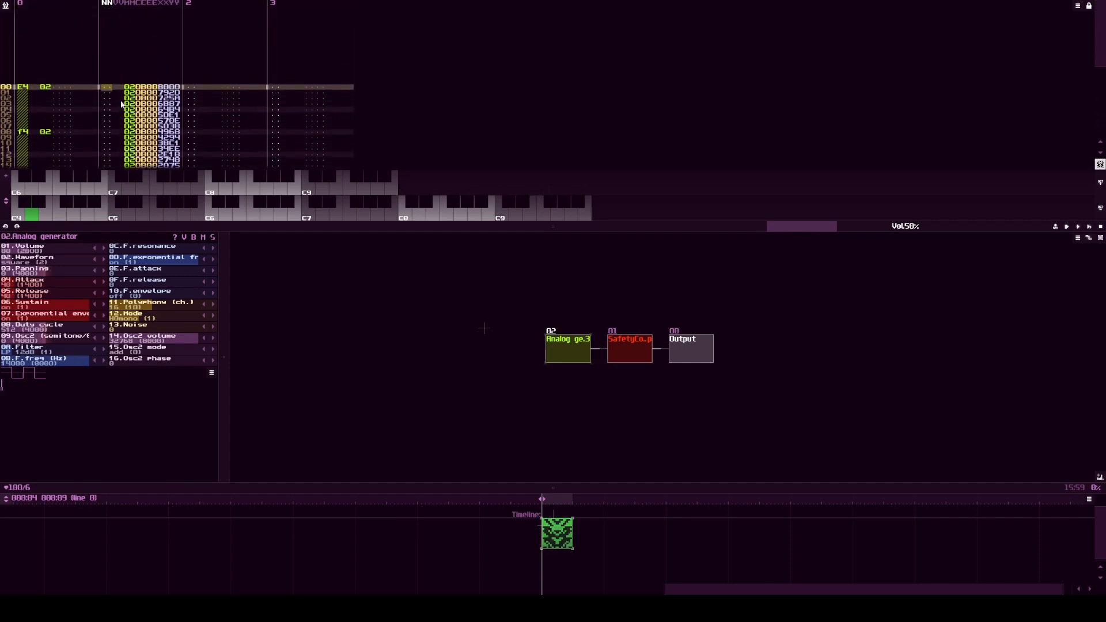
{"action": "left_click", "coordinate": [1078, 6]}
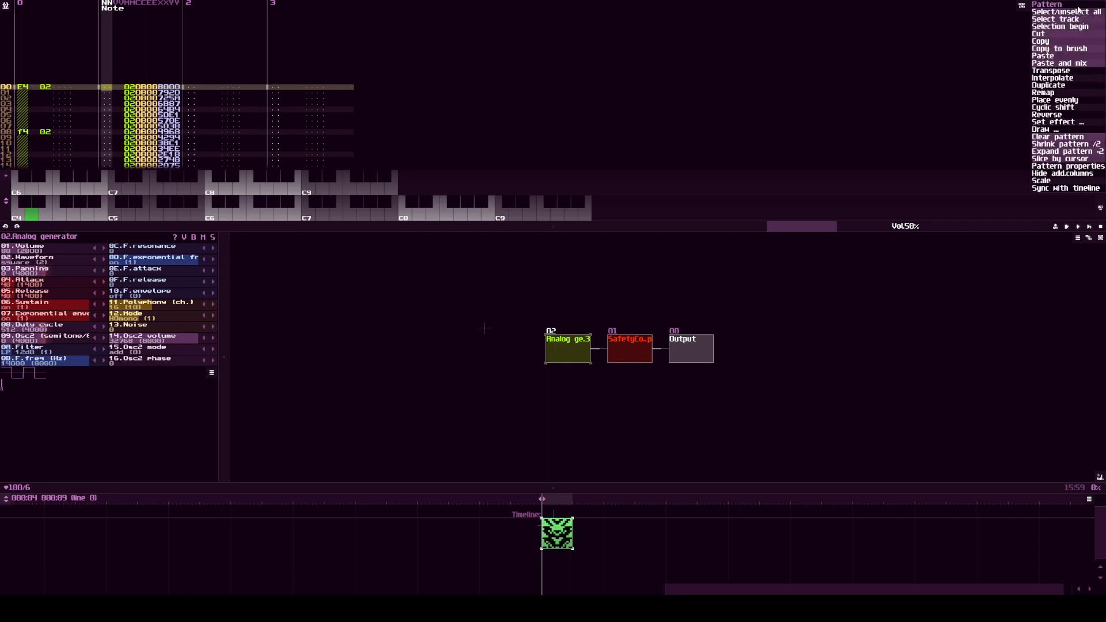
{"action": "left_click", "coordinate": [1045, 130]}
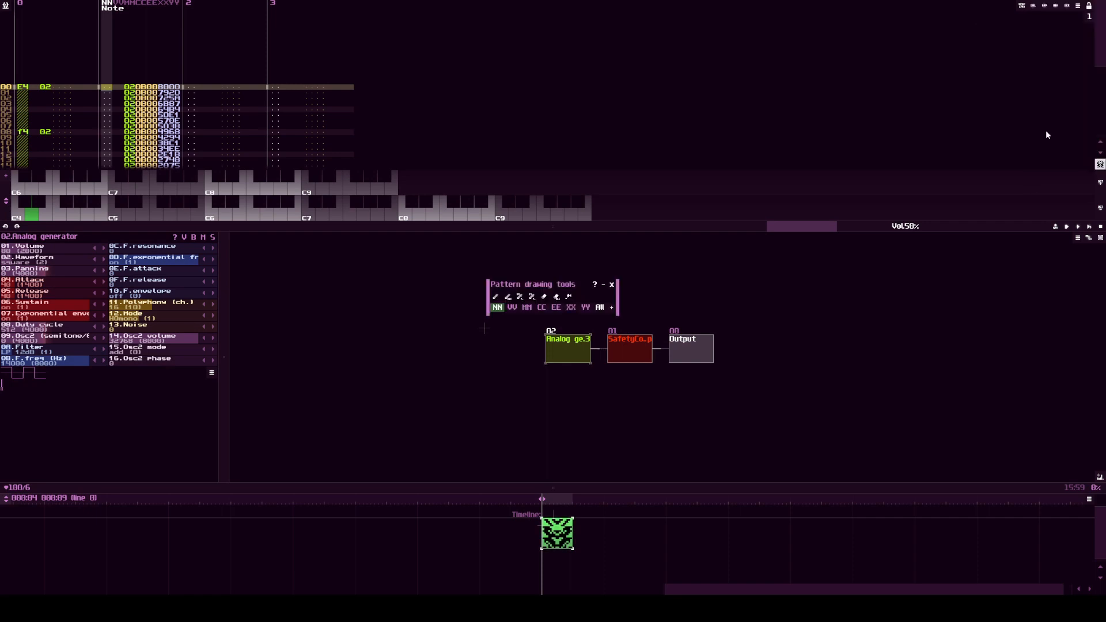
{"action": "left_click", "coordinate": [533, 297]}
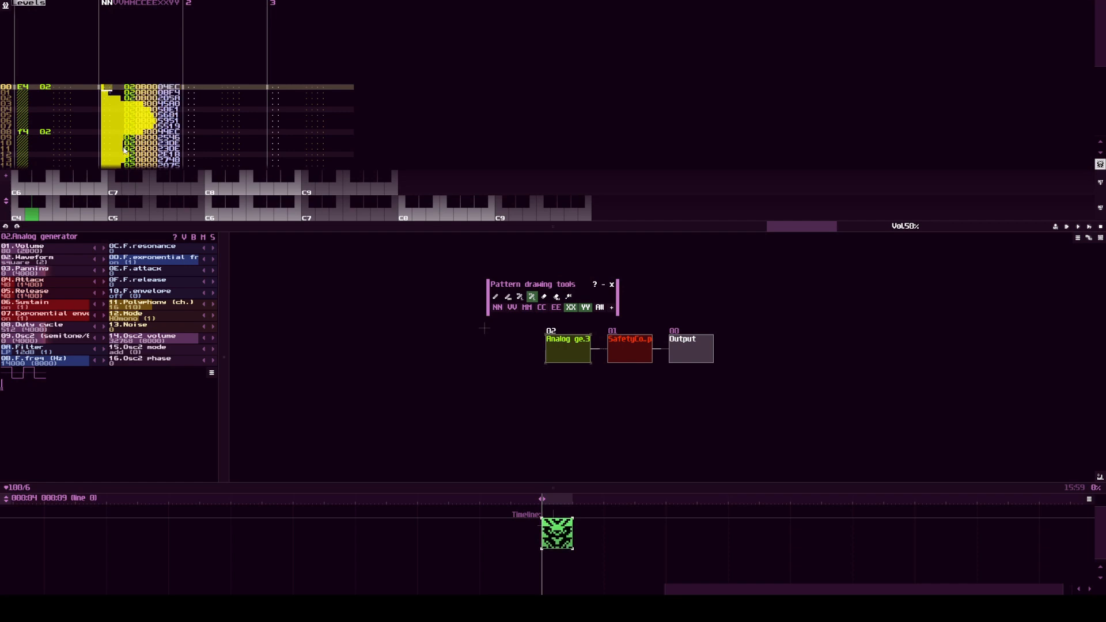
Step: Draw a wavy curve of filter frequency levels down track 1 to line 31
{"action": "scroll", "coordinate": [146, 148], "scroll_direction": "down", "scroll_amount": 3}
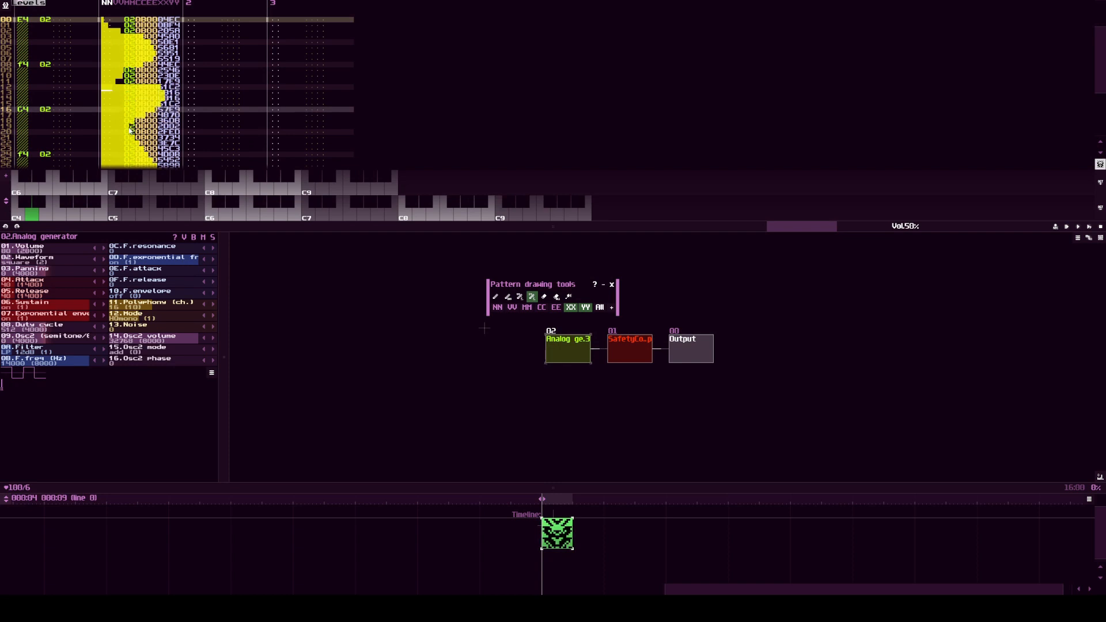
{"action": "left_click_drag", "start_coordinate": [141, 150], "coordinate": [146, 154]}
{"action": "scroll", "coordinate": [149, 147], "scroll_direction": "down", "scroll_amount": 2}
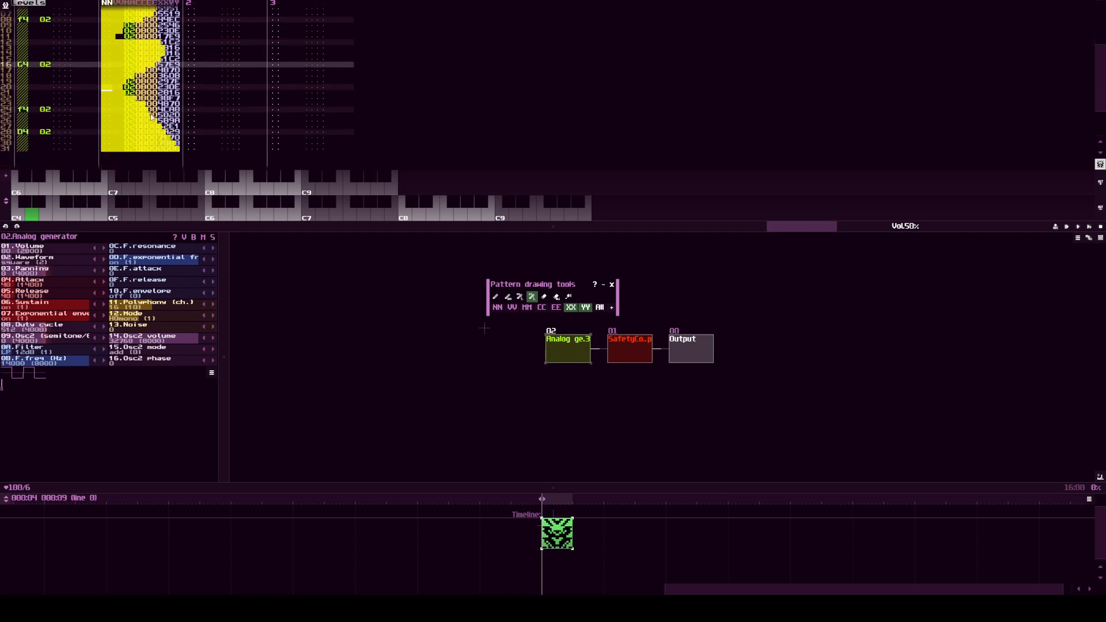
{"action": "scroll", "coordinate": [139, 82], "scroll_direction": "up", "scroll_amount": 3}
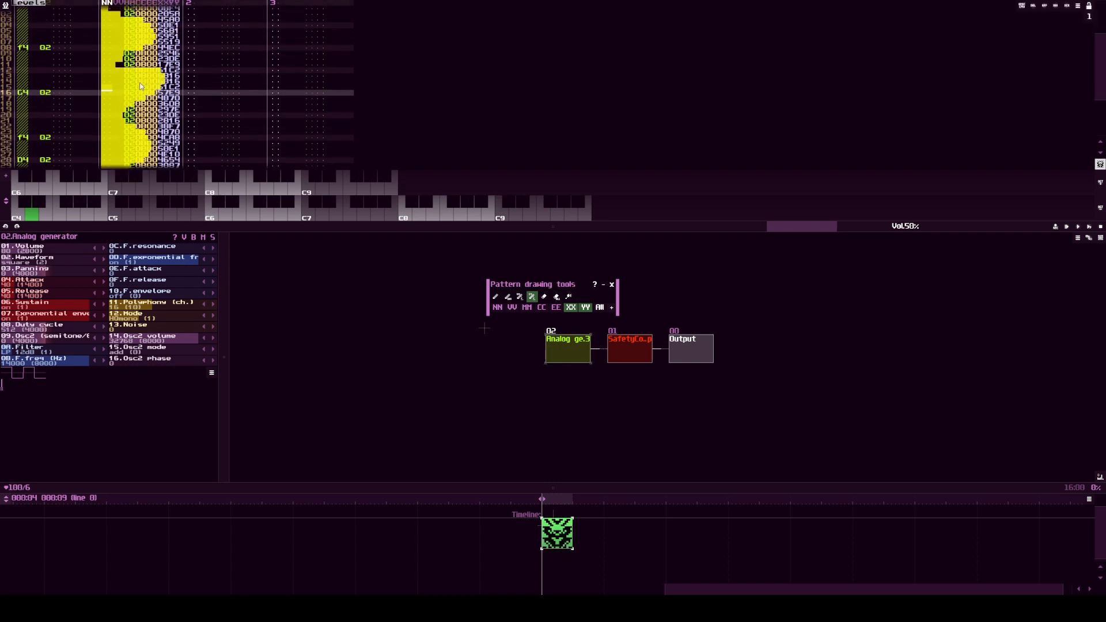
{"action": "scroll", "coordinate": [137, 139], "scroll_direction": "down", "scroll_amount": 2}
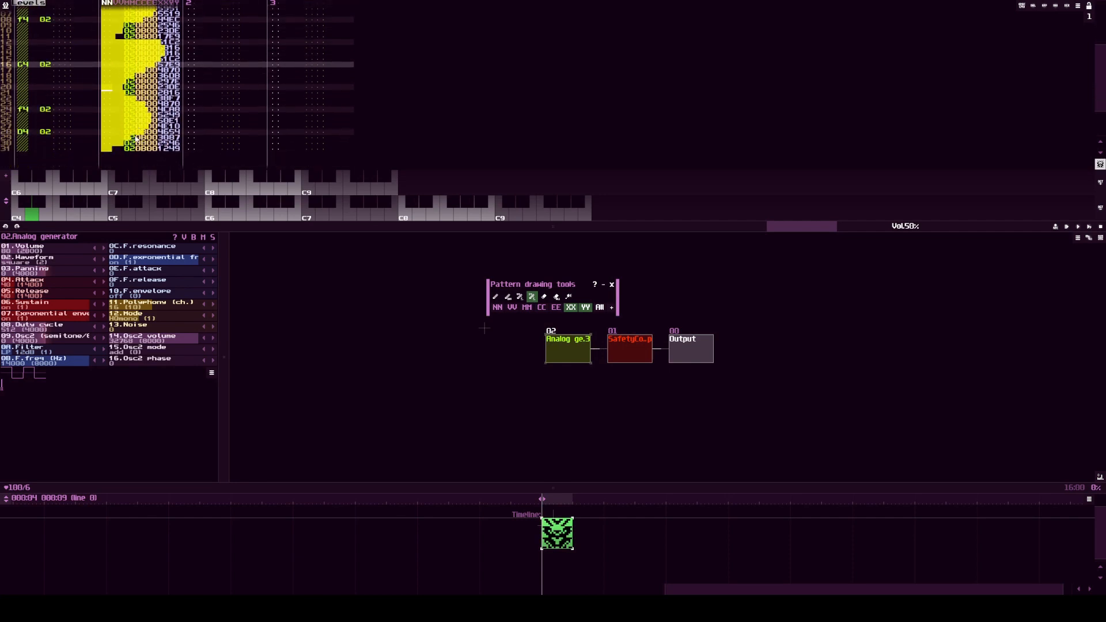
Step: Play the pattern to hear the drawn filter curve, stop playback and close the pattern drawing tools
{"action": "scroll", "coordinate": [148, 92], "scroll_direction": "up", "scroll_amount": 1}
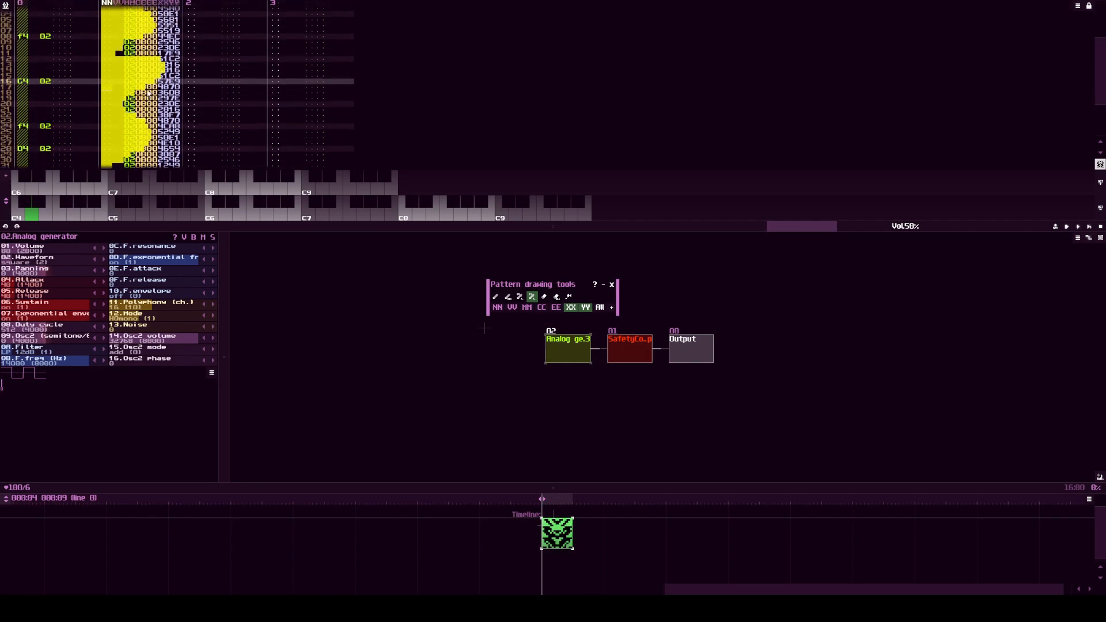
{"action": "key", "text": "space"}
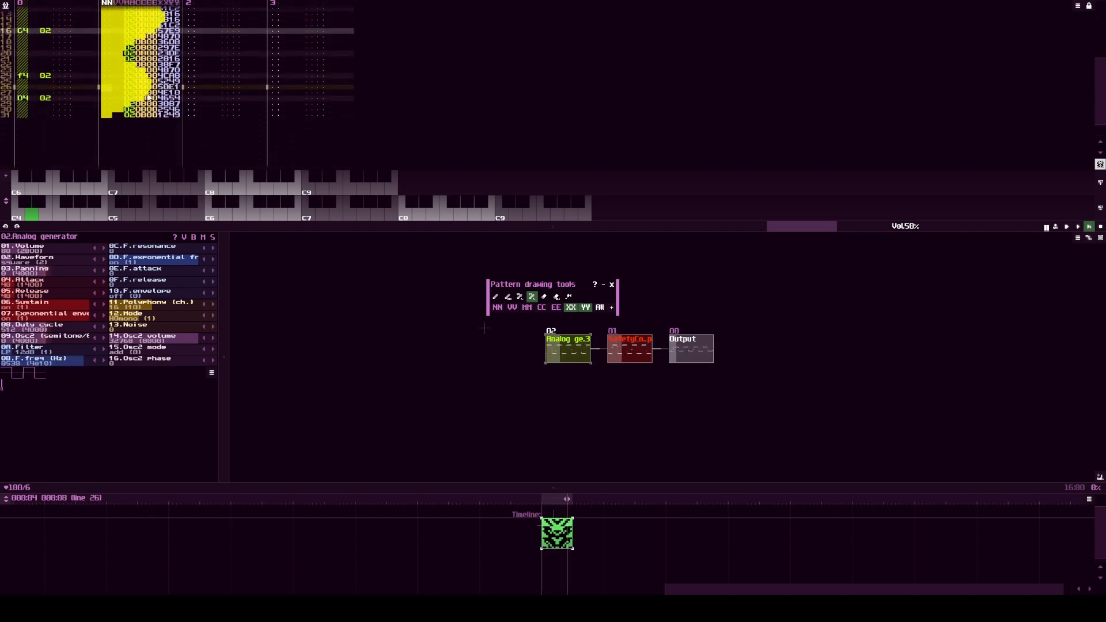
{"action": "left_click", "coordinate": [612, 284]}
Step: Select all the filter controller data in track 1 and cut it, ending at line 00 of that track
{"action": "scroll", "coordinate": [131, 59], "scroll_direction": "up", "scroll_amount": 5}
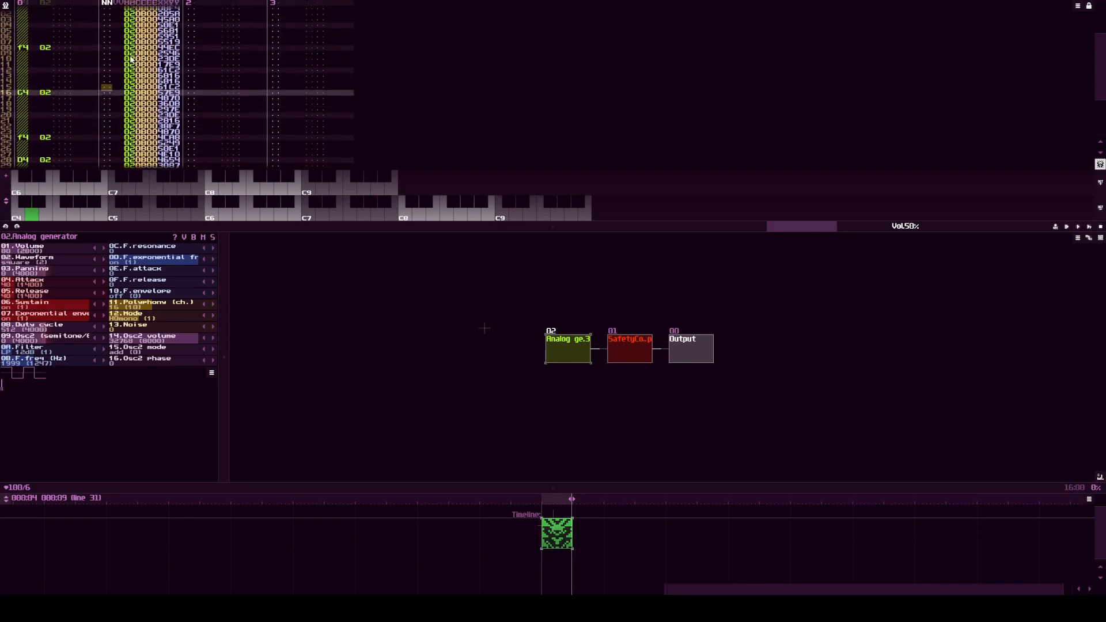
{"action": "scroll", "coordinate": [121, 55], "scroll_direction": "up", "scroll_amount": 2}
{"action": "left_click_drag", "start_coordinate": [106, 32], "coordinate": [133, 152]}
{"action": "right_click", "coordinate": [128, 49]}
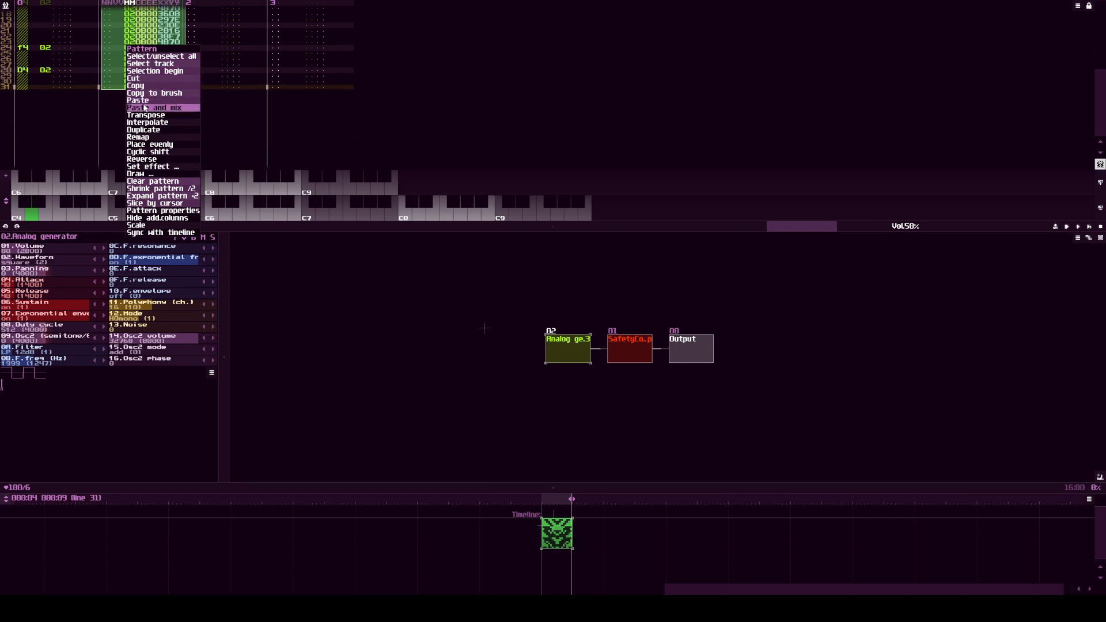
{"action": "left_click", "coordinate": [139, 79]}
{"action": "scroll", "coordinate": [146, 141], "scroll_direction": "up", "scroll_amount": 8}
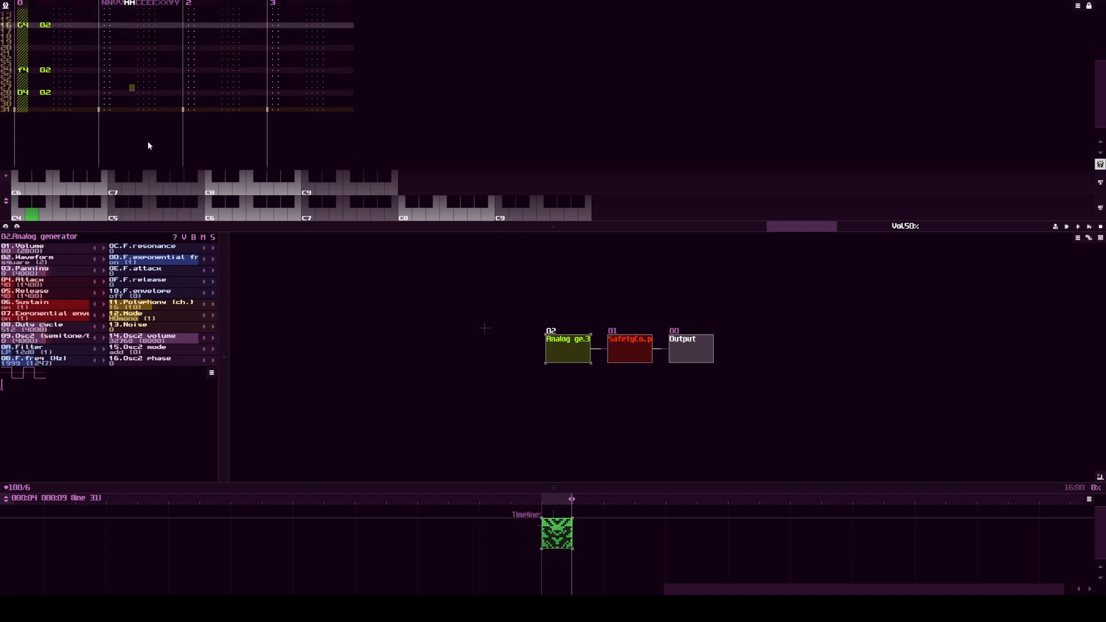
{"action": "scroll", "coordinate": [143, 141], "scroll_direction": "up", "scroll_amount": 4}
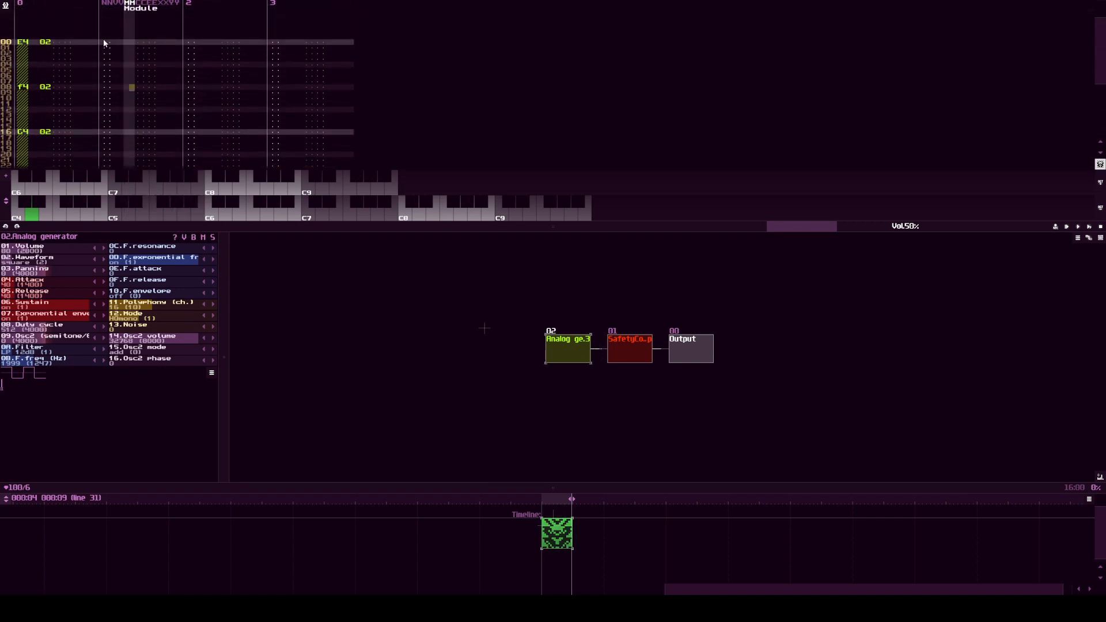
{"action": "left_click", "coordinate": [104, 42]}
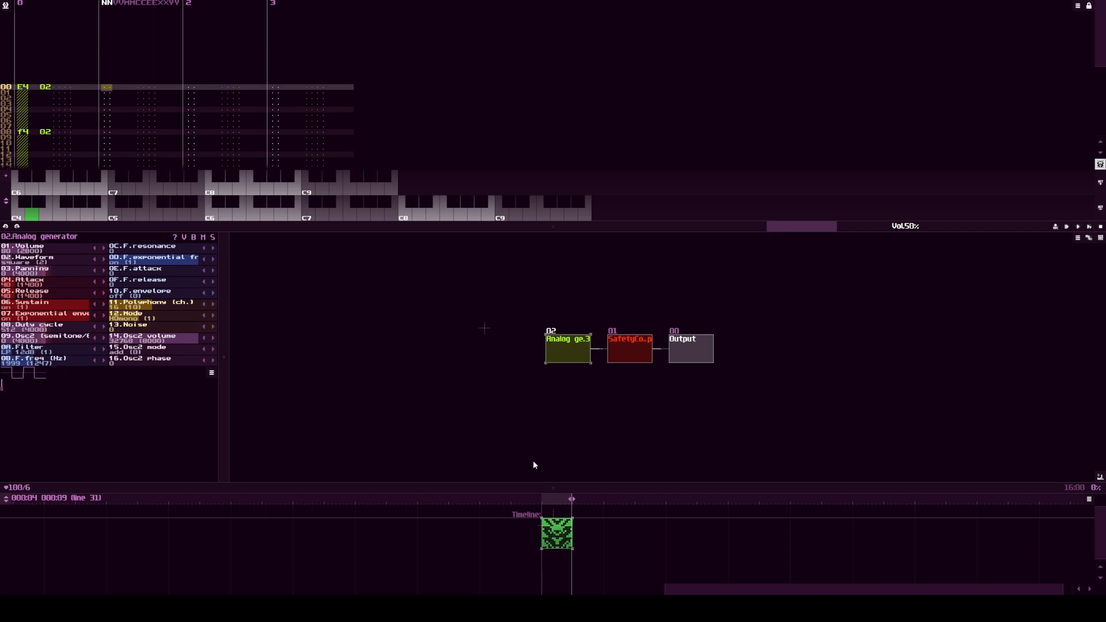
Step: Record live movements of the Analog generator's filter frequency, starting playback ahead of the pattern on the timeline, and stop at the end
{"action": "left_click_drag", "start_coordinate": [627, 552], "coordinate": [607, 556]}
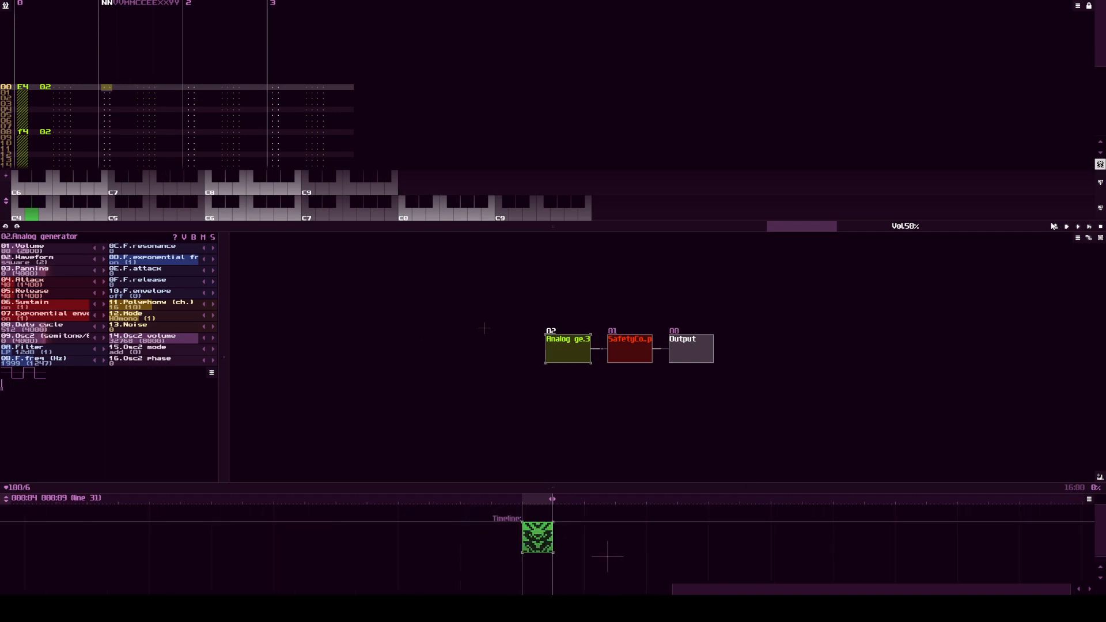
{"action": "left_click", "coordinate": [493, 499]}
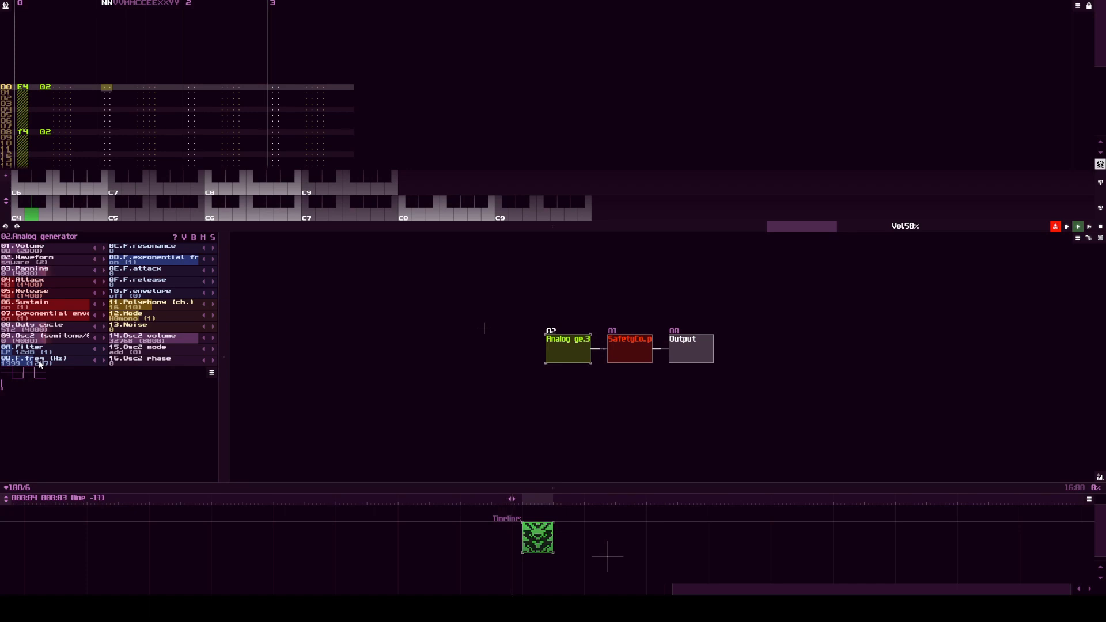
{"action": "left_click_drag", "start_coordinate": [41, 362], "coordinate": [138, 371]}
{"action": "key", "text": "space"}
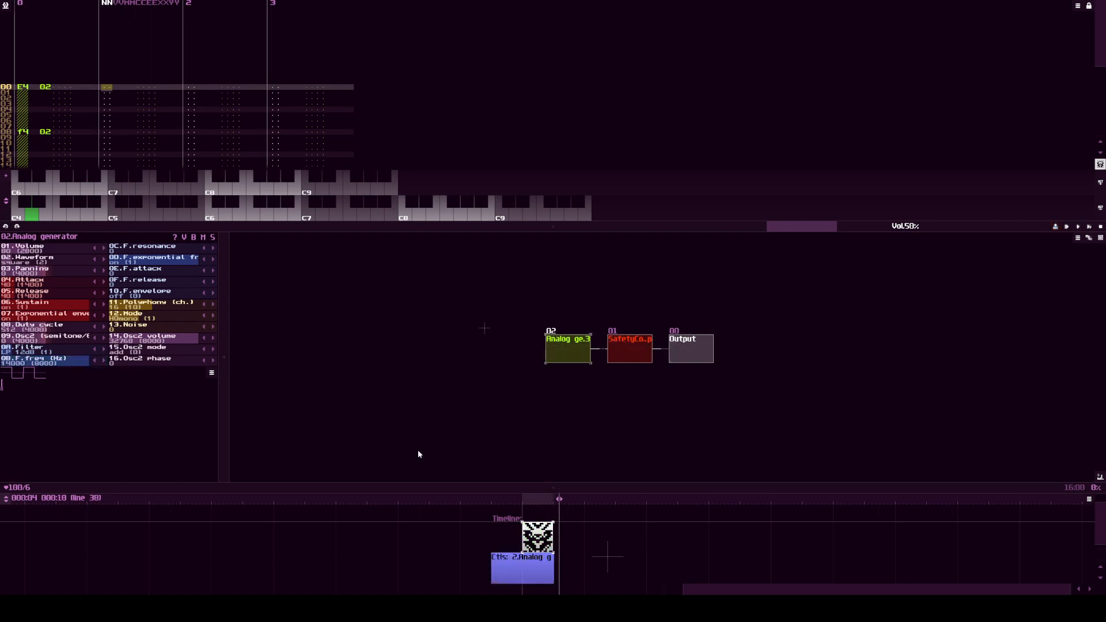
Step: Examine the controller values in the recorded automation pattern, and play the note pattern with that automation
{"action": "left_click", "coordinate": [521, 570]}
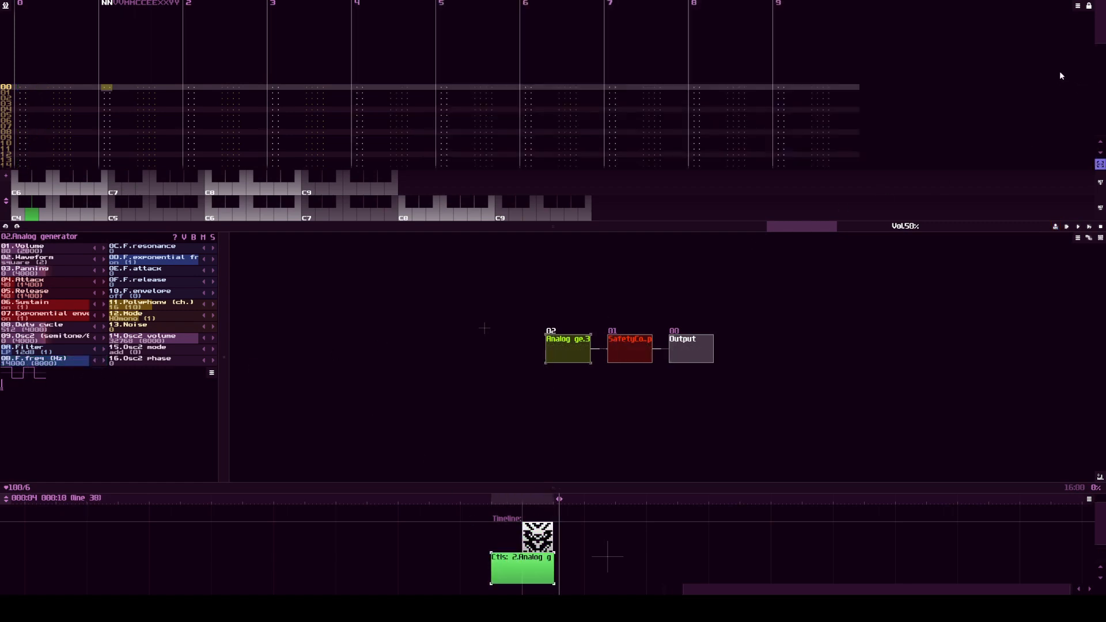
{"action": "left_click_drag", "start_coordinate": [1098, 33], "coordinate": [1101, 92]}
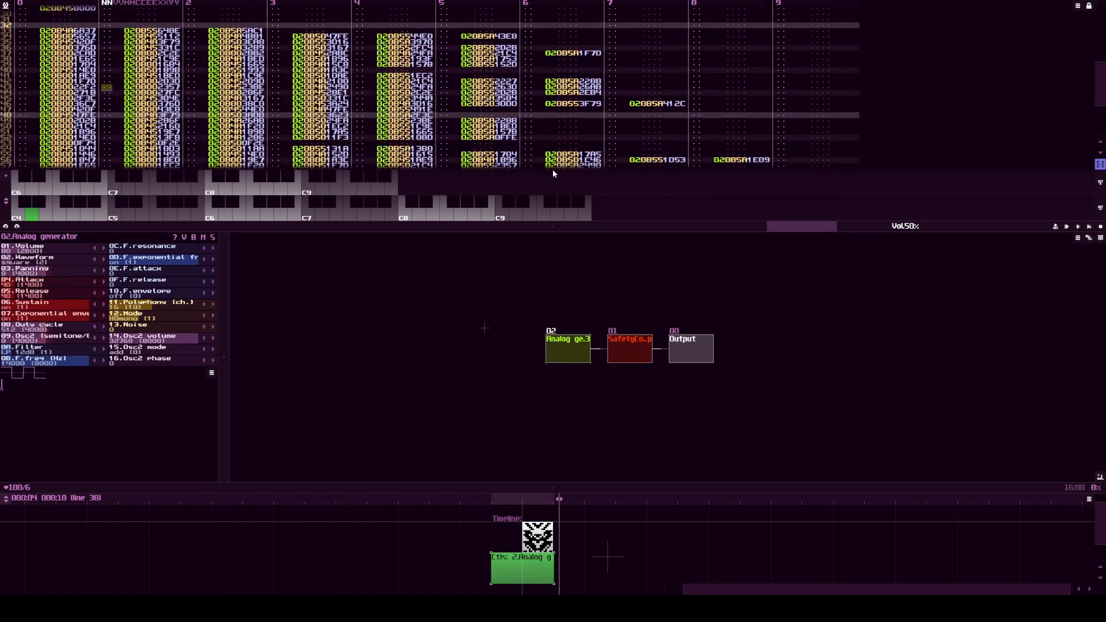
{"action": "left_click", "coordinate": [537, 537]}
{"action": "key", "text": "space"}
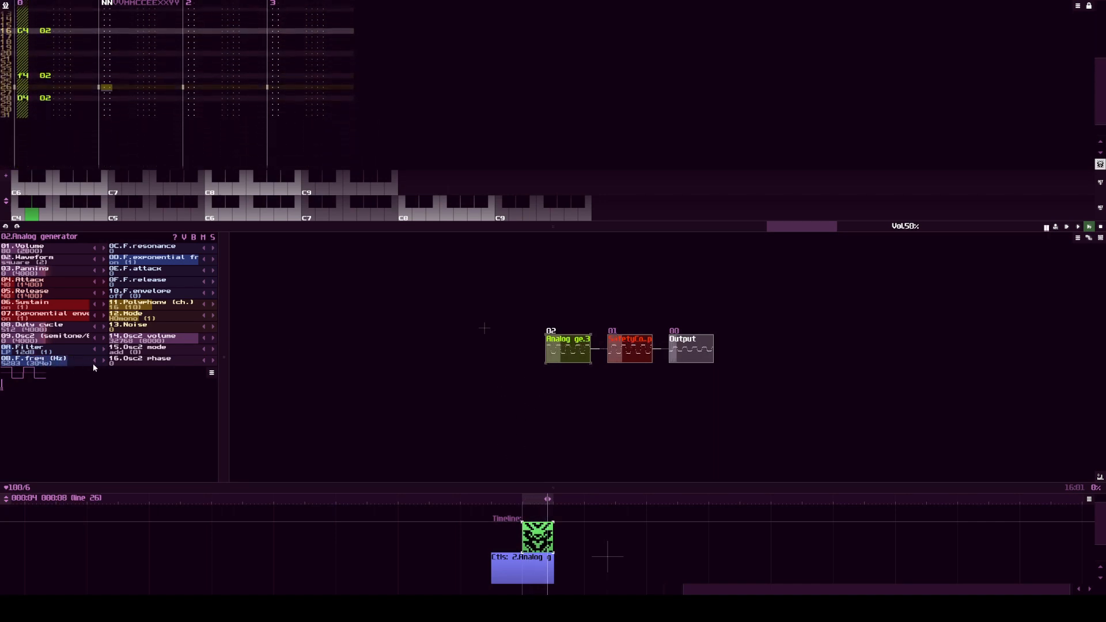
Step: Delete the recorded controller pattern from the timeline
{"action": "left_click", "coordinate": [535, 563]}
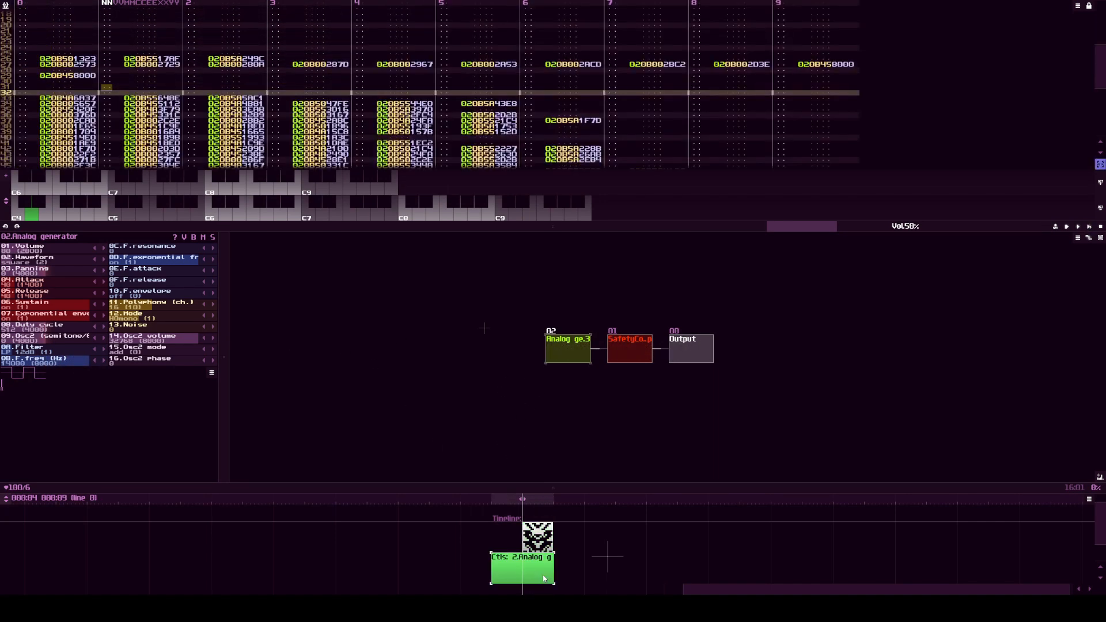
{"action": "right_click", "coordinate": [535, 560]}
{"action": "left_click", "coordinate": [567, 459]}
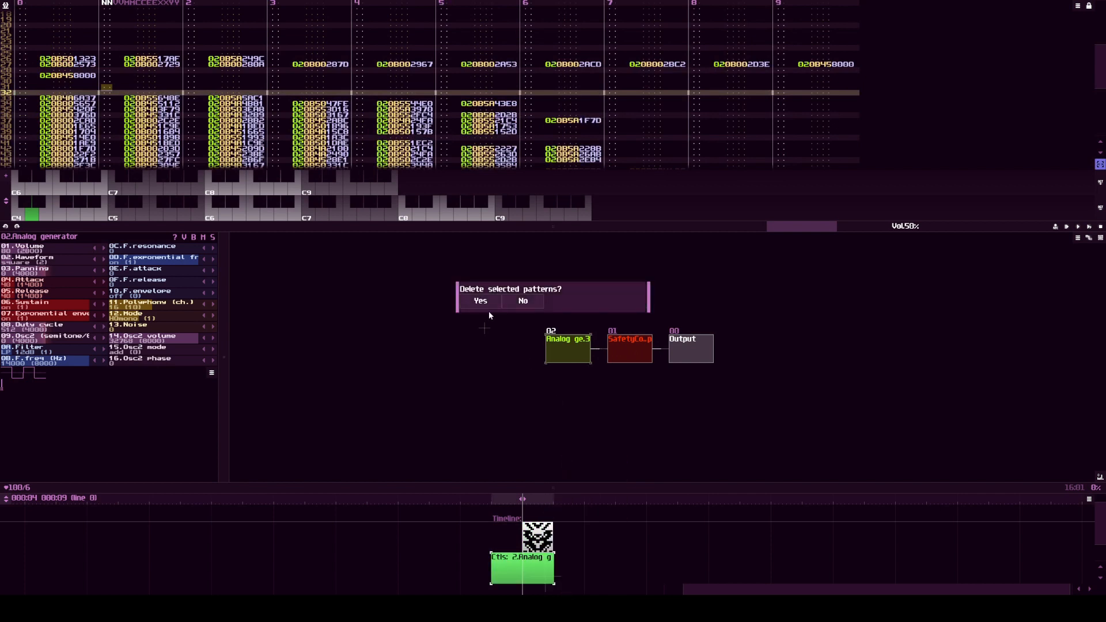
{"action": "left_click", "coordinate": [483, 300]}
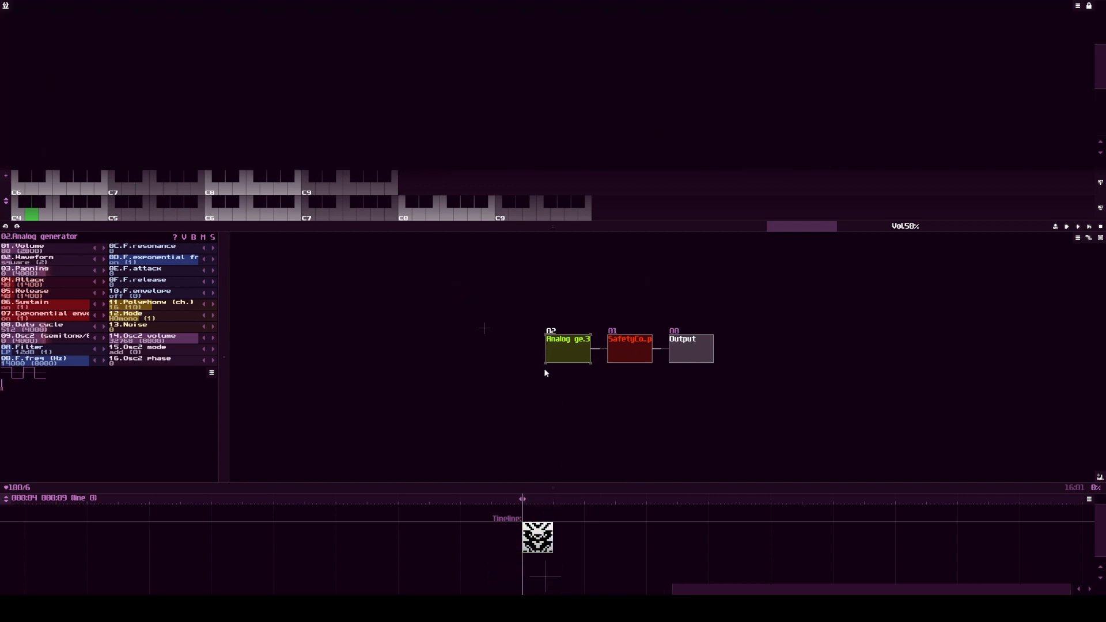
Step: Add an LFO module above the Analog generator
{"action": "left_click", "coordinate": [682, 425]}
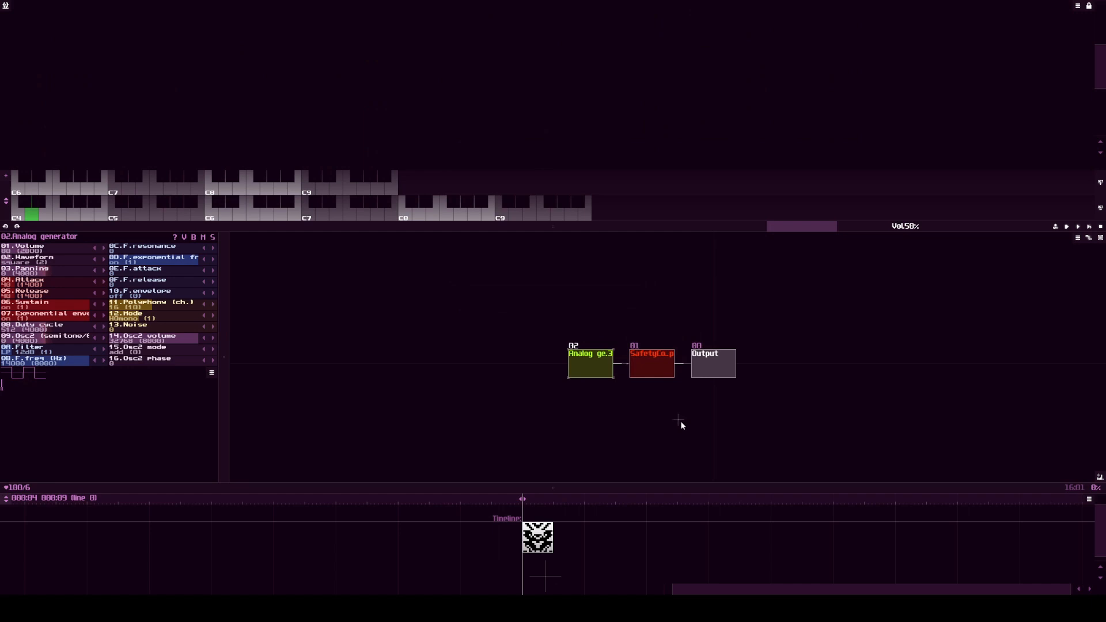
{"action": "double_click", "coordinate": [603, 321]}
{"action": "double_click", "coordinate": [501, 303]}
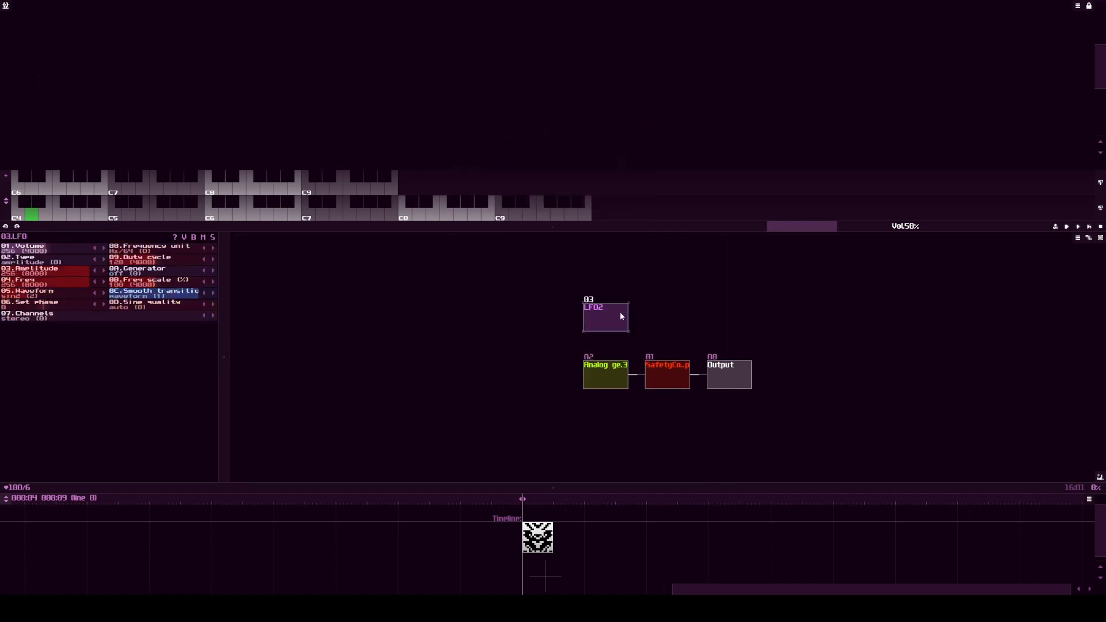
Step: Add a Sound2Ctl module between the LFO and the Analog generator, and connect the LFO to it
{"action": "double_click", "coordinate": [613, 326]}
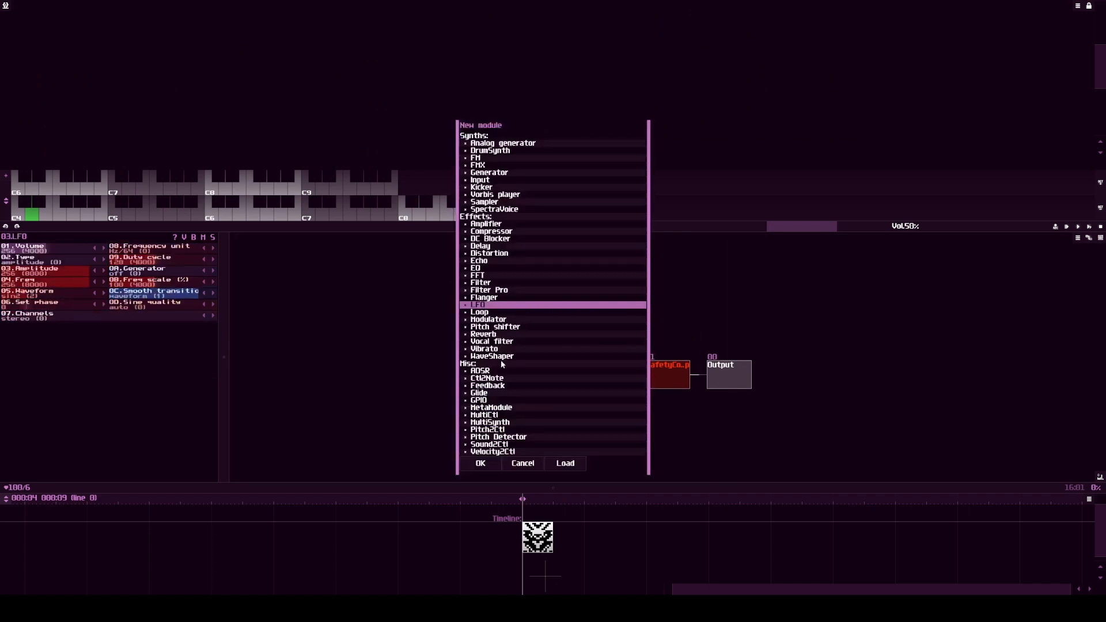
{"action": "left_click", "coordinate": [491, 446]}
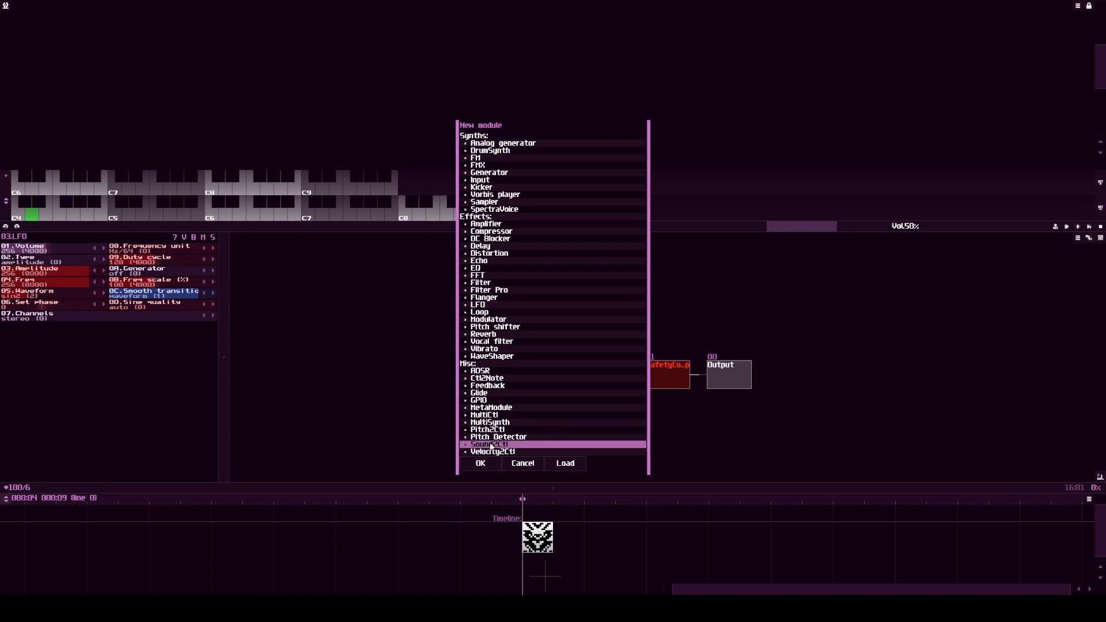
{"action": "double_click", "coordinate": [491, 446]}
{"action": "left_click", "coordinate": [607, 286]}
{"action": "left_click", "coordinate": [606, 332]}
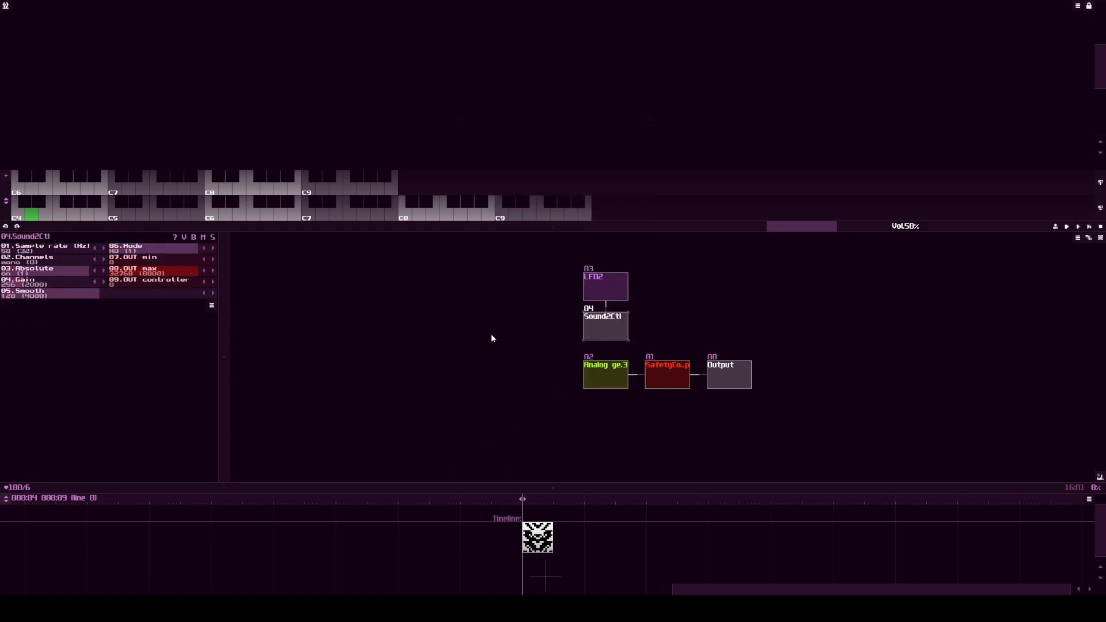
Step: Set Sound2Ctl's OUT controller to 11 and connect the module to the Analog generator to drive F.freq
{"action": "left_click", "coordinate": [214, 281]}
{"action": "left_click_drag", "start_coordinate": [601, 334], "coordinate": [604, 374]}
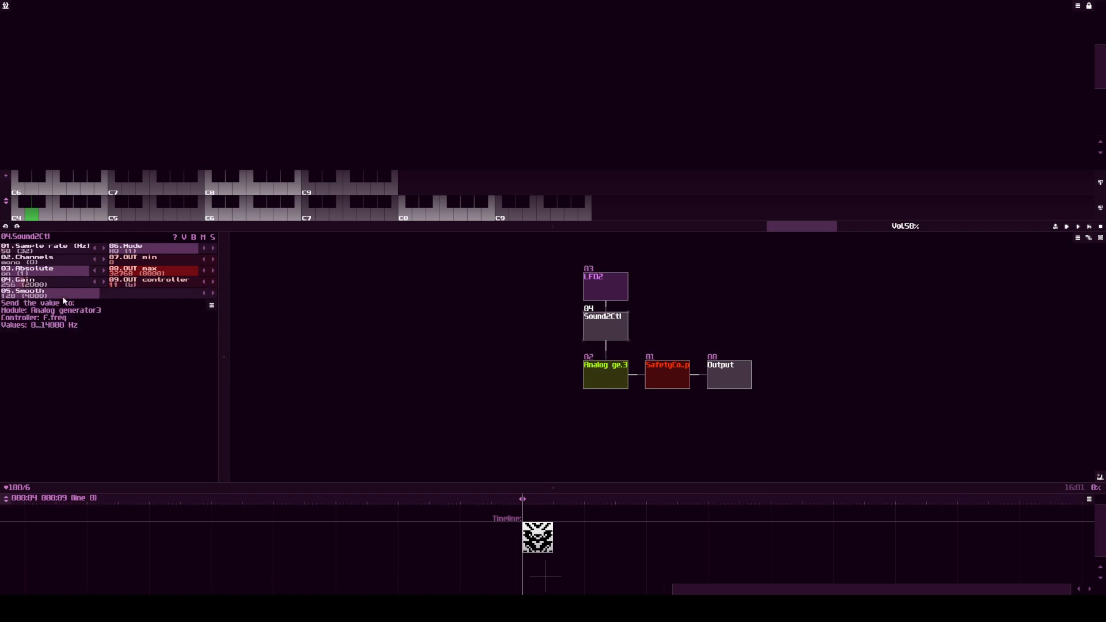
{"action": "left_click", "coordinate": [154, 261]}
Step: Lower the LFO's frequency to 27 and play the note pattern to check the Analog generator's filter
{"action": "left_click", "coordinate": [616, 298]}
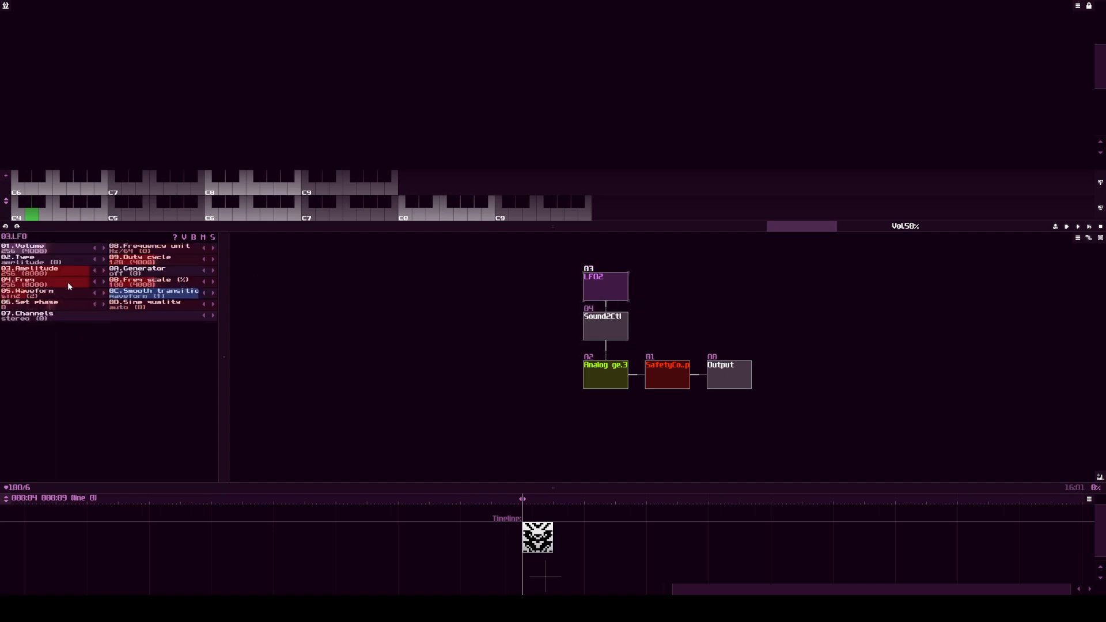
{"action": "left_click_drag", "start_coordinate": [75, 282], "coordinate": [16, 281]}
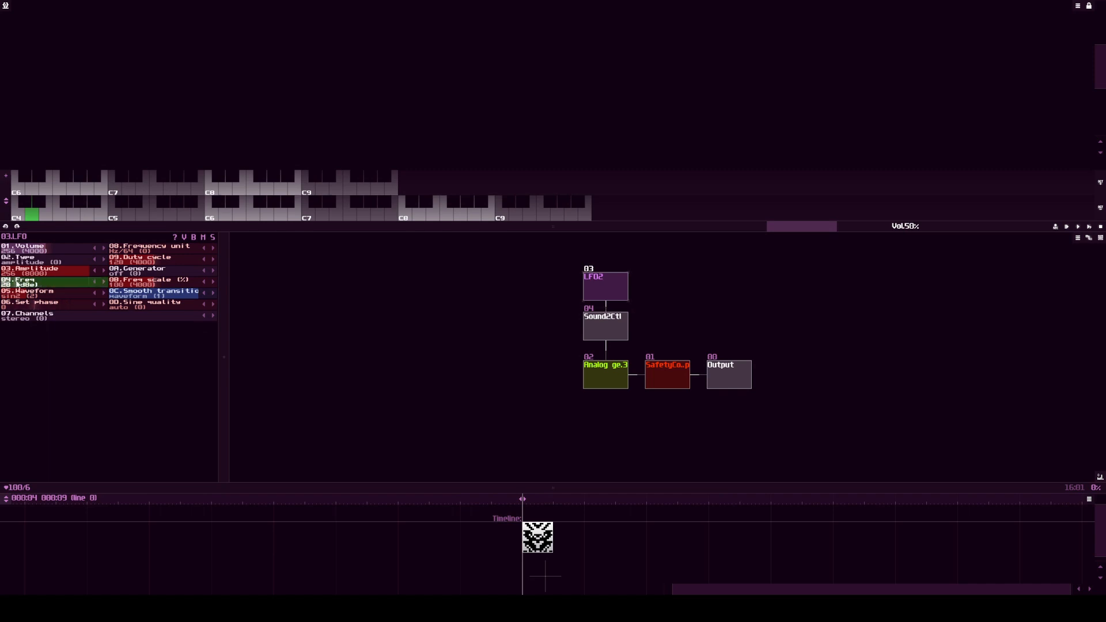
{"action": "left_click", "coordinate": [606, 368]}
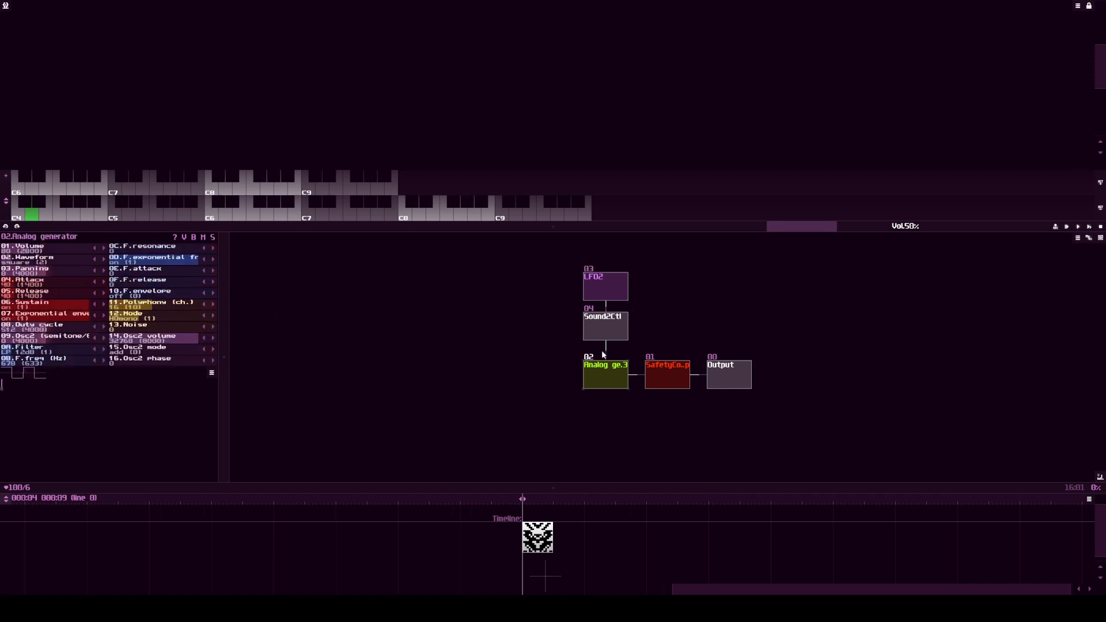
{"action": "left_click", "coordinate": [552, 541]}
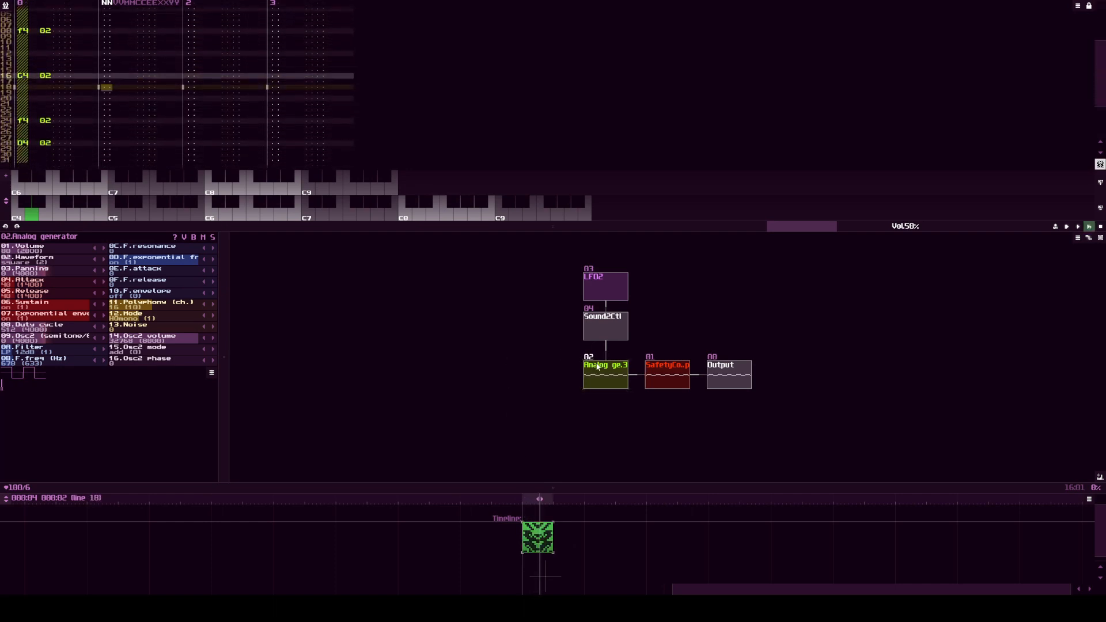
Step: Turn on the LFO's Generator option and listen to the filter modulation
{"action": "left_click", "coordinate": [605, 327]}
{"action": "left_click", "coordinate": [604, 288]}
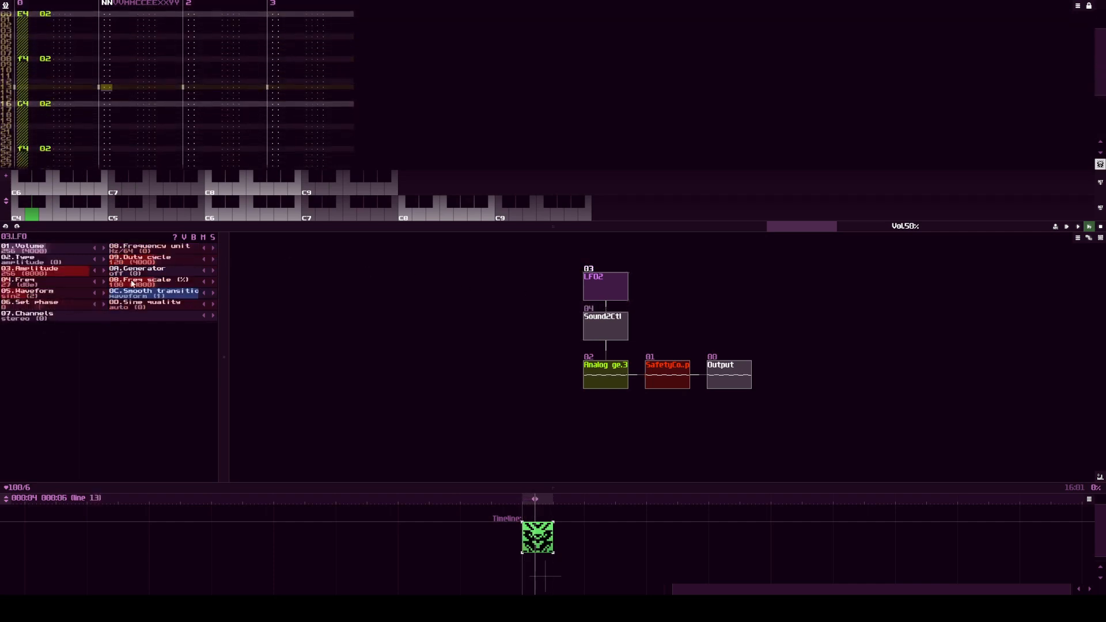
{"action": "left_click", "coordinate": [213, 270]}
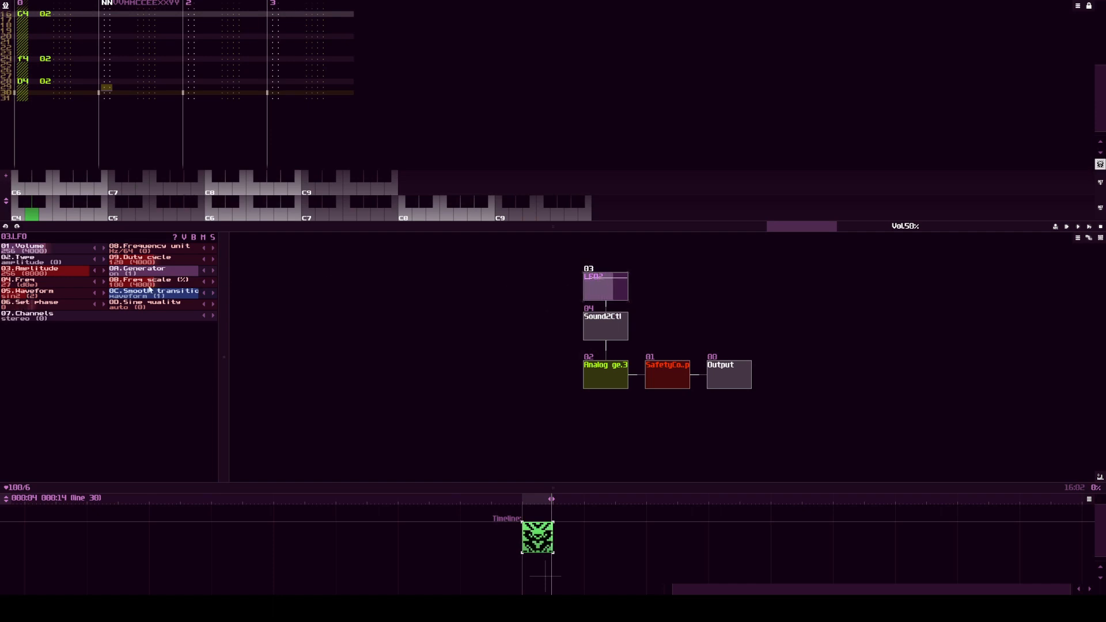
Step: Set the LFO to a saw waveform, frequency unit line, frequency 16 and smooth transitions off
{"action": "left_click", "coordinate": [105, 293]}
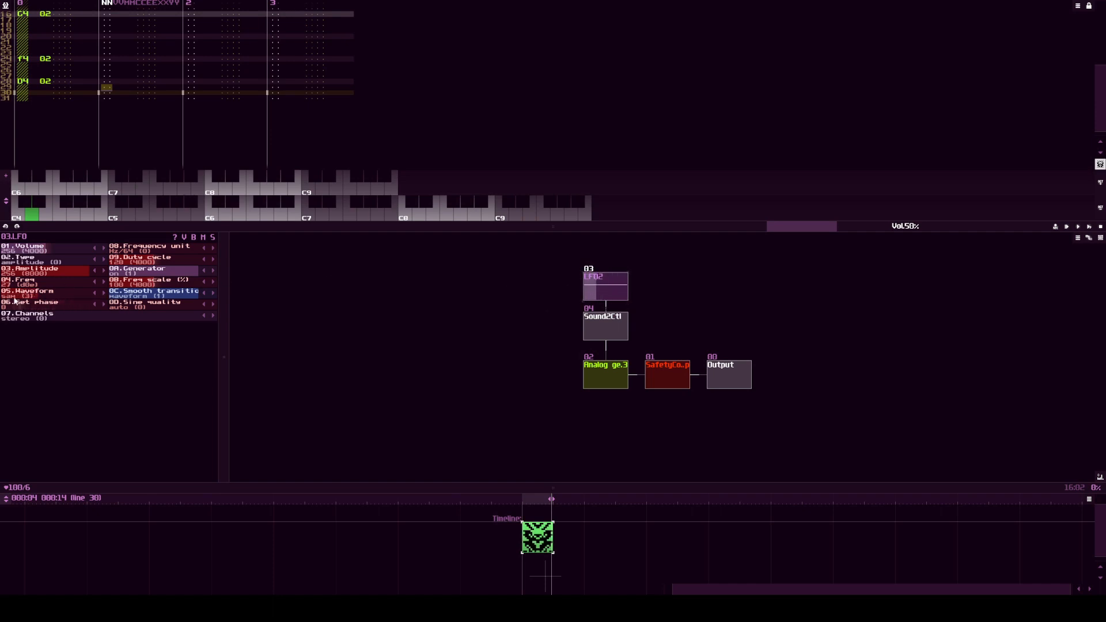
{"action": "left_click", "coordinate": [212, 247]}
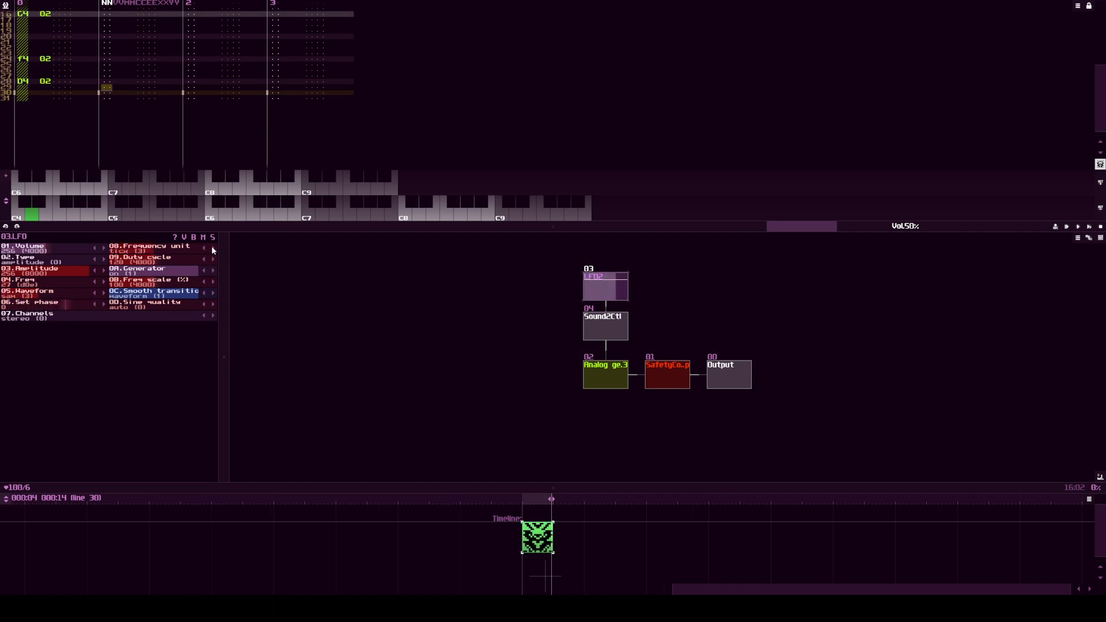
{"action": "left_click_drag", "start_coordinate": [90, 281], "coordinate": [75, 281]}
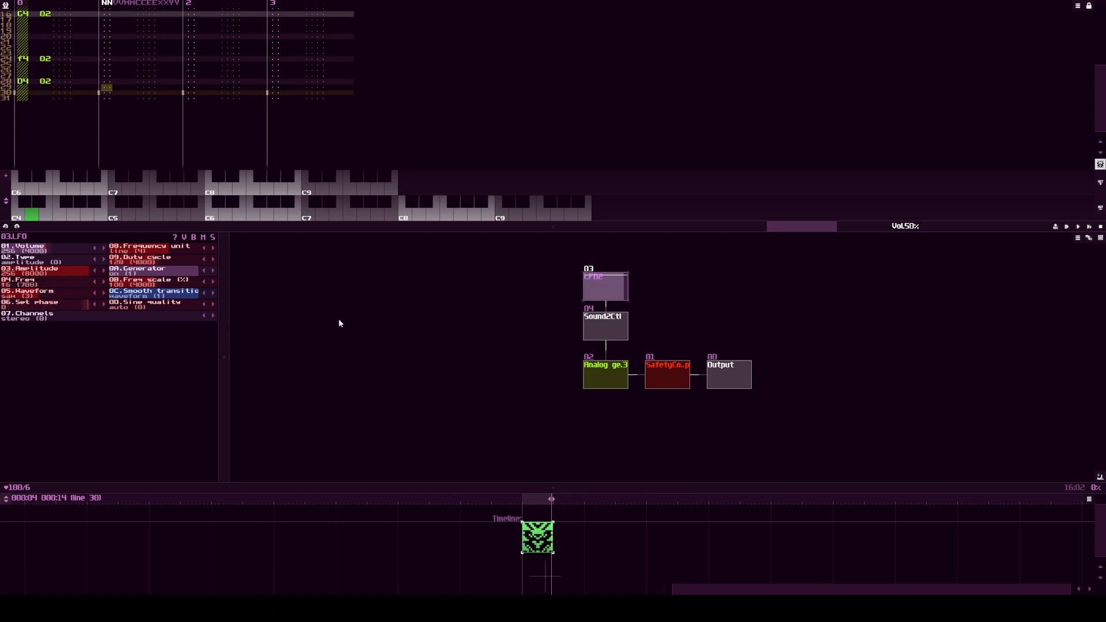
{"action": "left_click", "coordinate": [204, 294]}
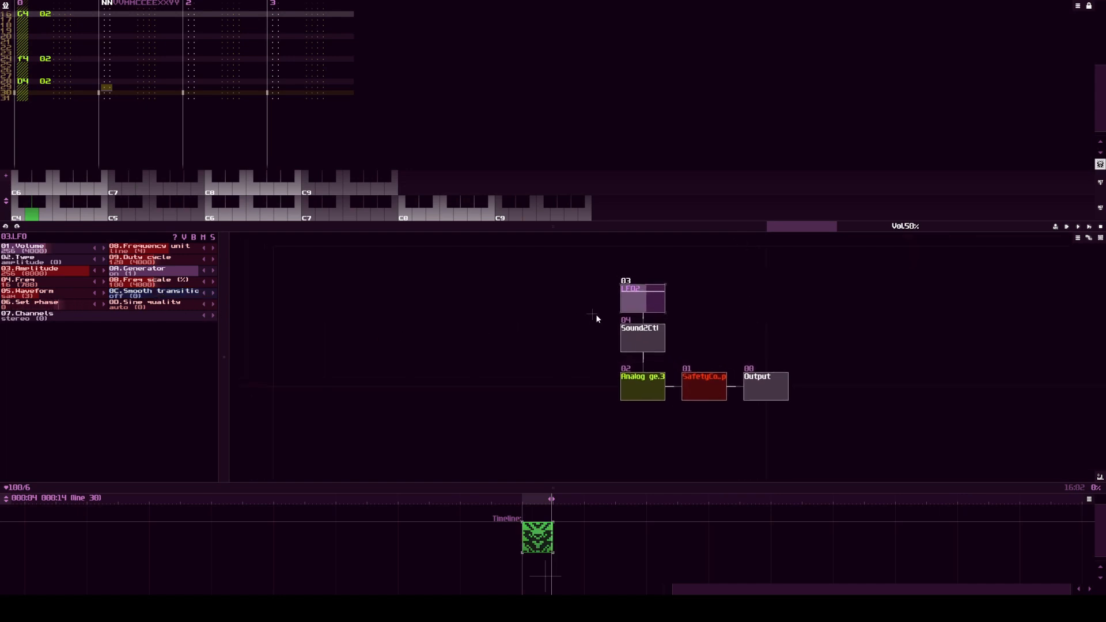
Step: Add a MultiSynth module connected to the LFO and the Analog generator, and rename it TRIGGER
{"action": "double_click", "coordinate": [565, 300]}
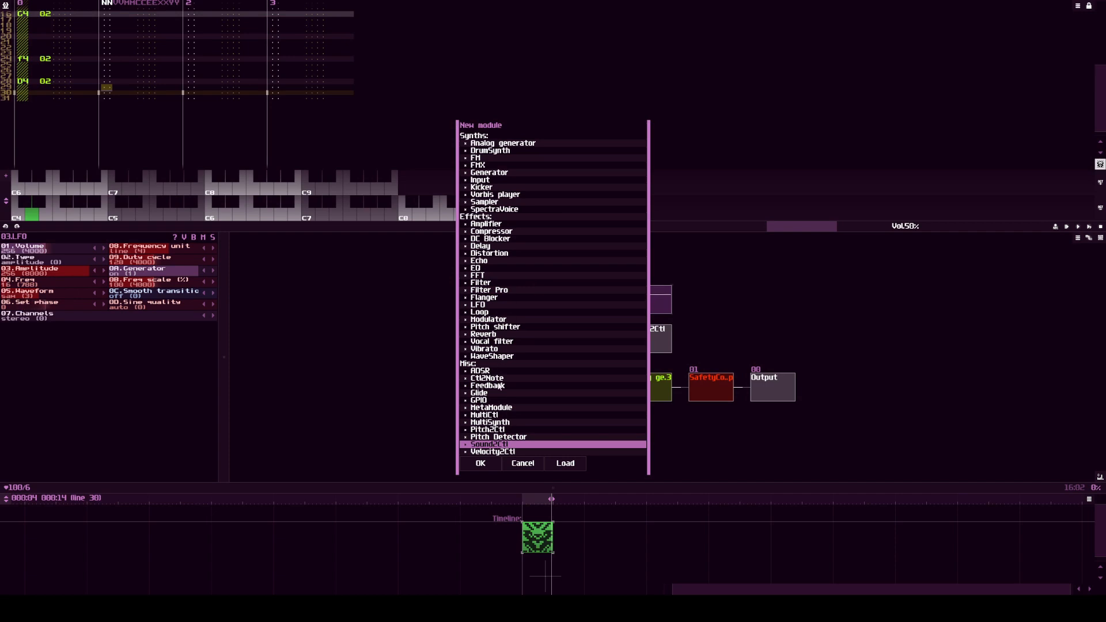
{"action": "double_click", "coordinate": [493, 423]}
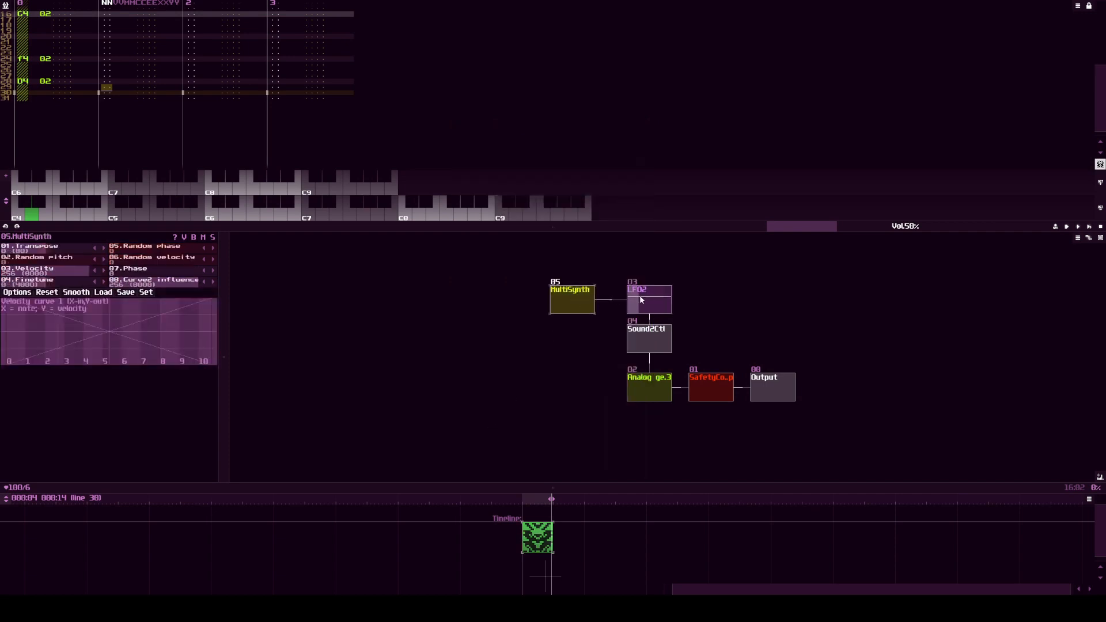
{"action": "left_click_drag", "start_coordinate": [611, 344], "coordinate": [576, 307]}
{"action": "left_click", "coordinate": [576, 307]}
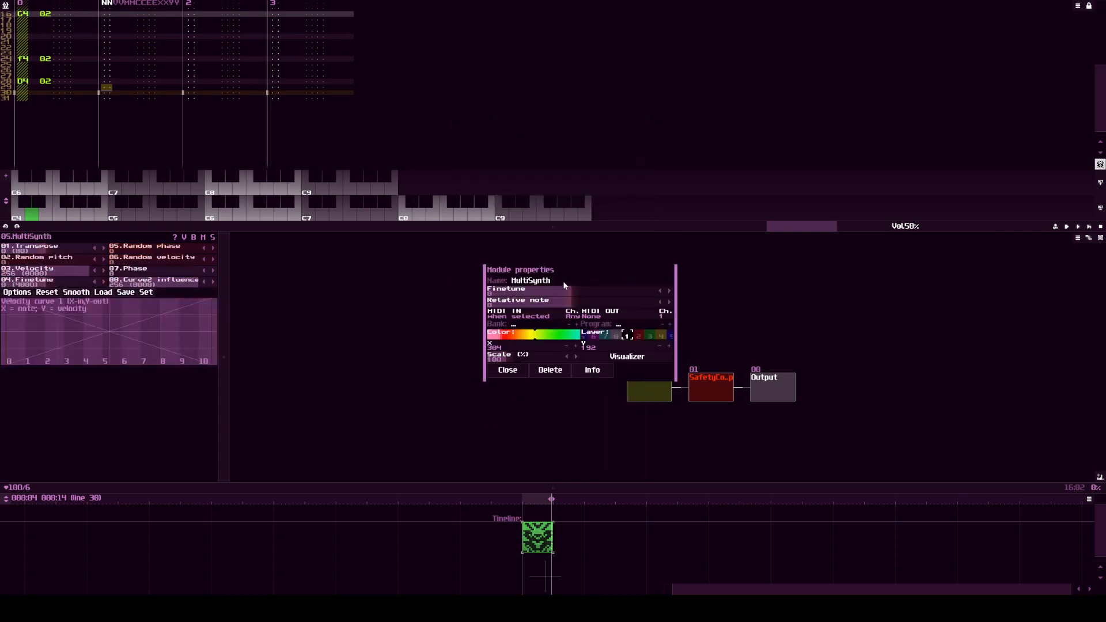
{"action": "type", "text": "TRIGGER"}
{"action": "key", "text": "Return"}
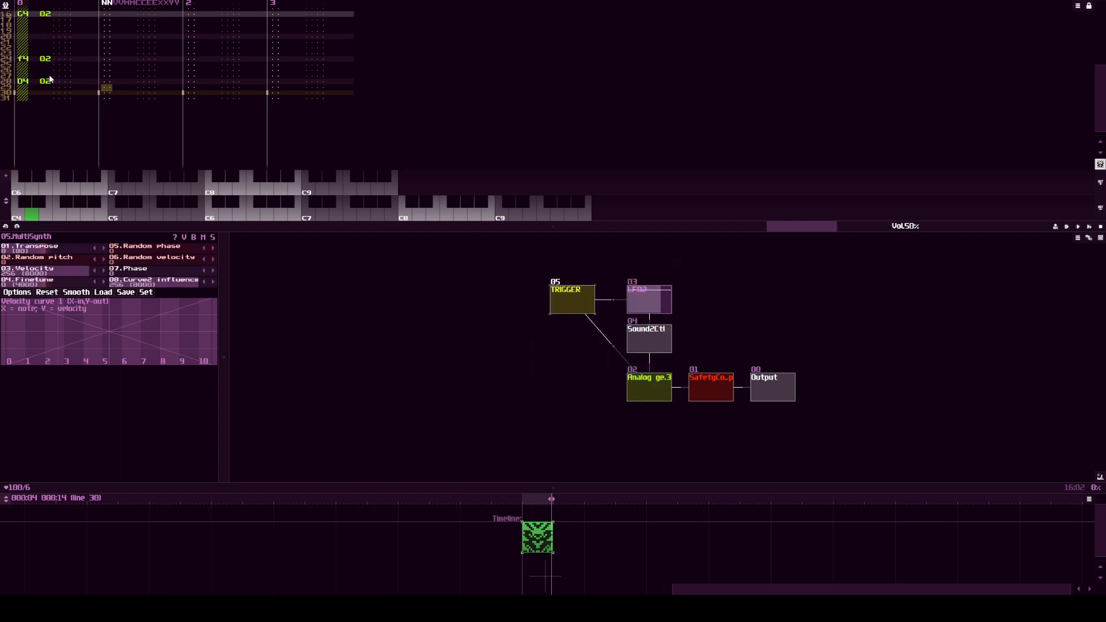
Step: Delete the notes on lines 8, 24 and 28 of the pattern's first track
{"action": "scroll", "coordinate": [32, 77], "scroll_direction": "up", "scroll_amount": 3}
{"action": "scroll", "coordinate": [31, 78], "scroll_direction": "up", "scroll_amount": 3}
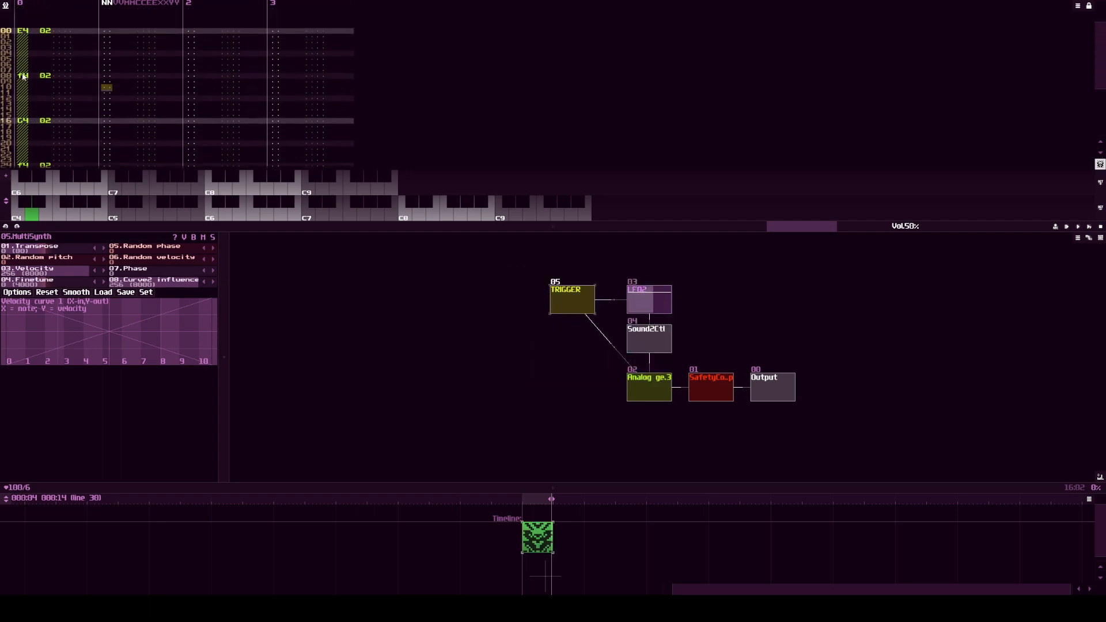
{"action": "scroll", "coordinate": [68, 130], "scroll_direction": "down", "scroll_amount": 10}
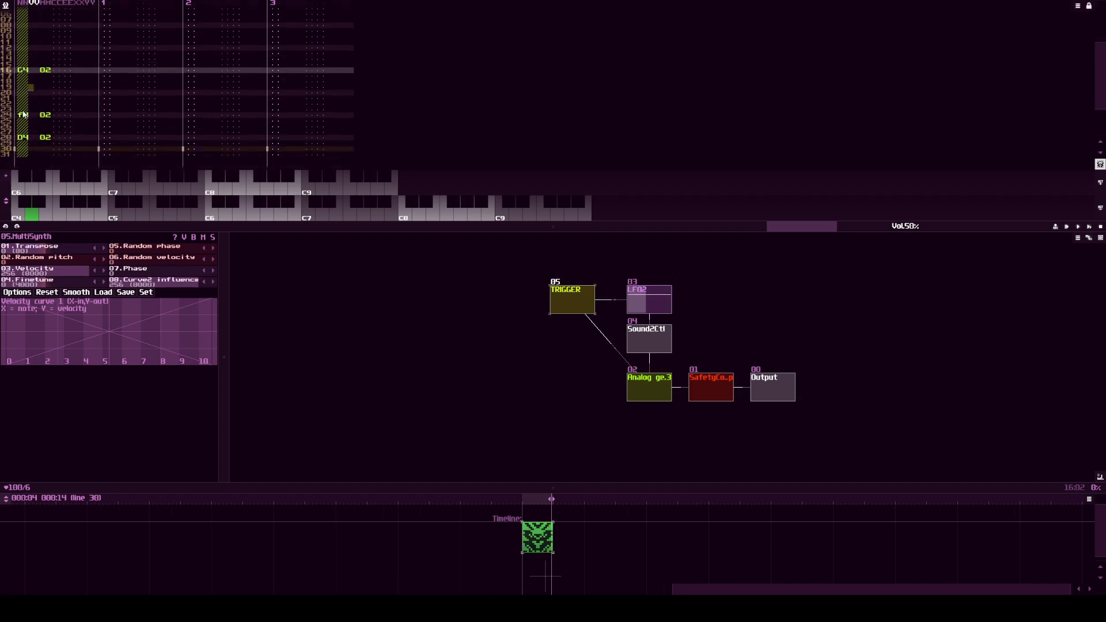
{"action": "left_click_drag", "start_coordinate": [35, 108], "coordinate": [47, 141]}
{"action": "key", "text": "Delete"}
{"action": "scroll", "coordinate": [43, 105], "scroll_direction": "up", "scroll_amount": 9}
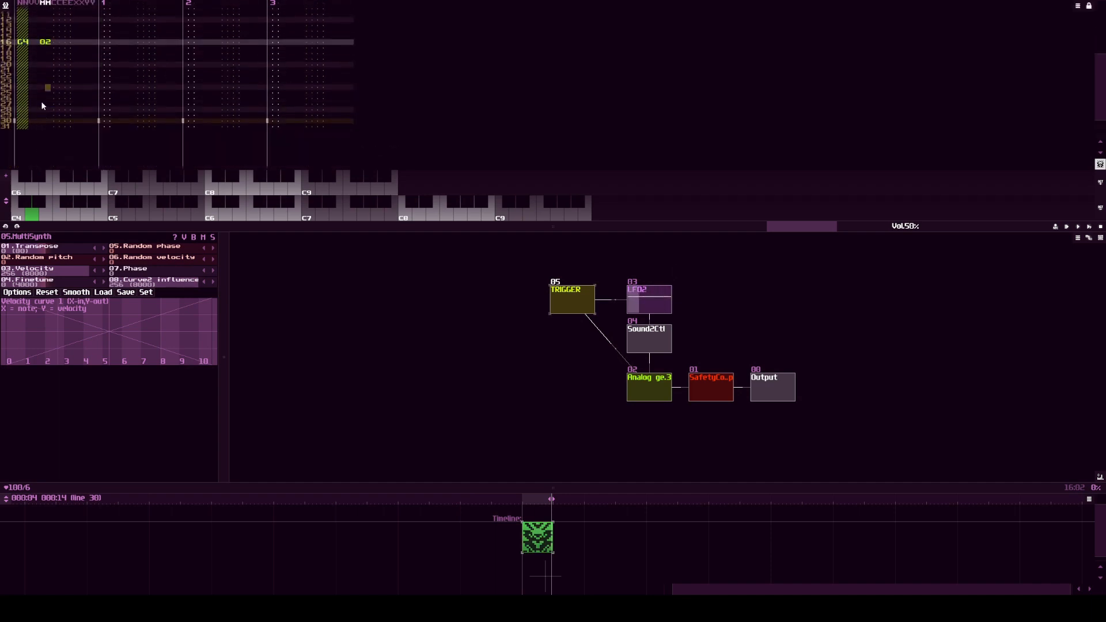
{"action": "scroll", "coordinate": [43, 102], "scroll_direction": "up", "scroll_amount": 5}
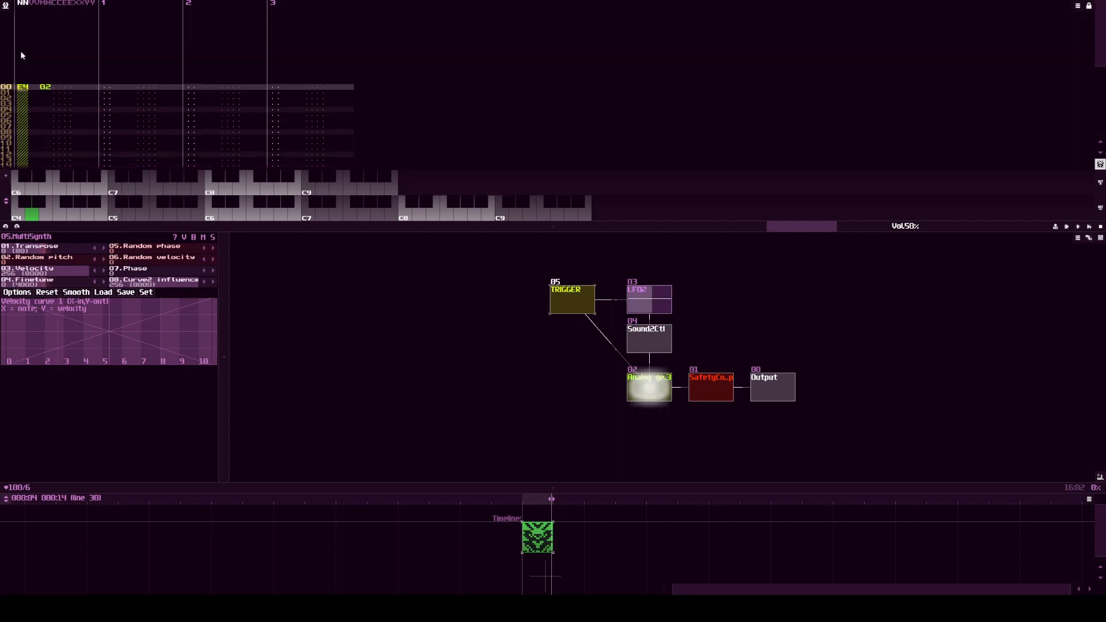
Step: Re-enter E4 on line 0 and G4 on line 16 so module 05 TRIGGER plays both notes
{"action": "left_click", "coordinate": [45, 216]}
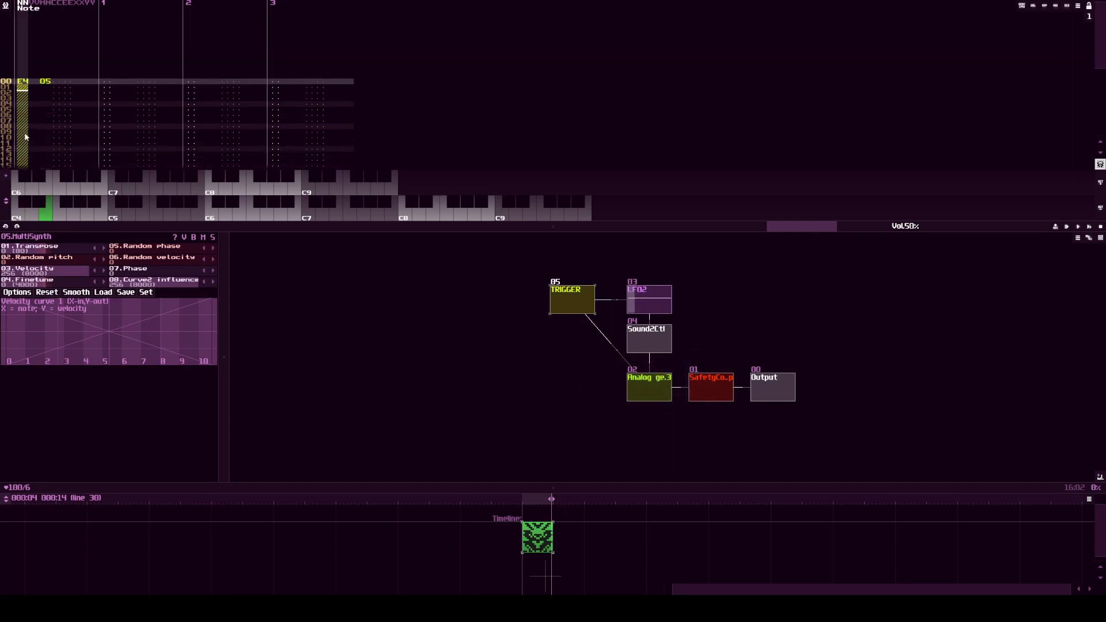
{"action": "scroll", "coordinate": [25, 134], "scroll_direction": "down", "scroll_amount": 6}
{"action": "scroll", "coordinate": [25, 135], "scroll_direction": "down", "scroll_amount": 3}
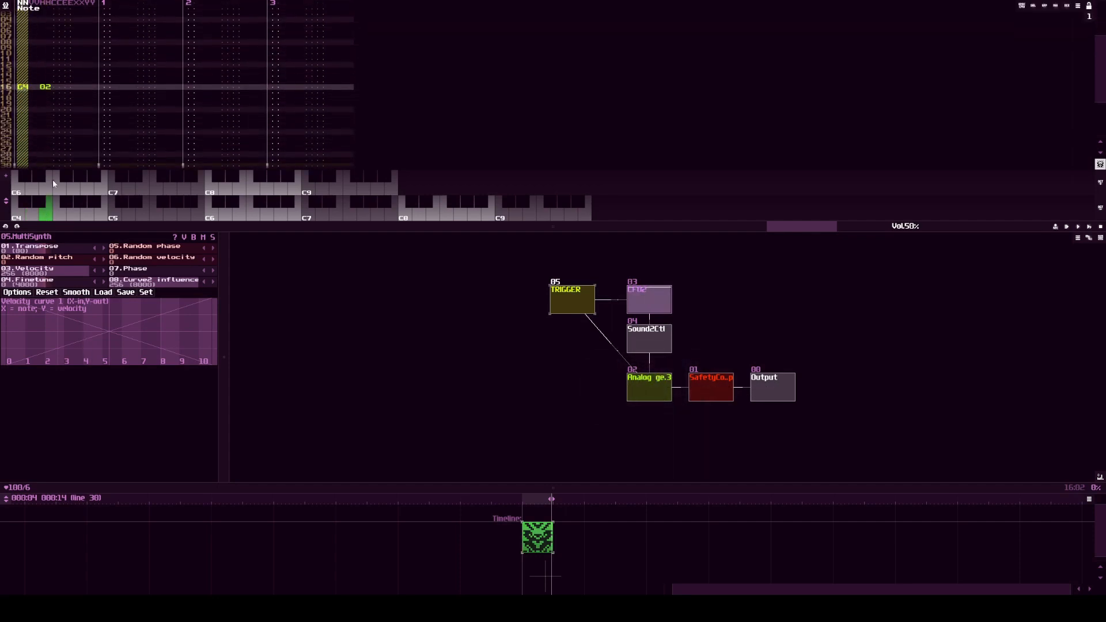
Step: Colour the TRIGGER module red and play the pattern to hear the triggered filter sweep
{"action": "double_click", "coordinate": [565, 298]}
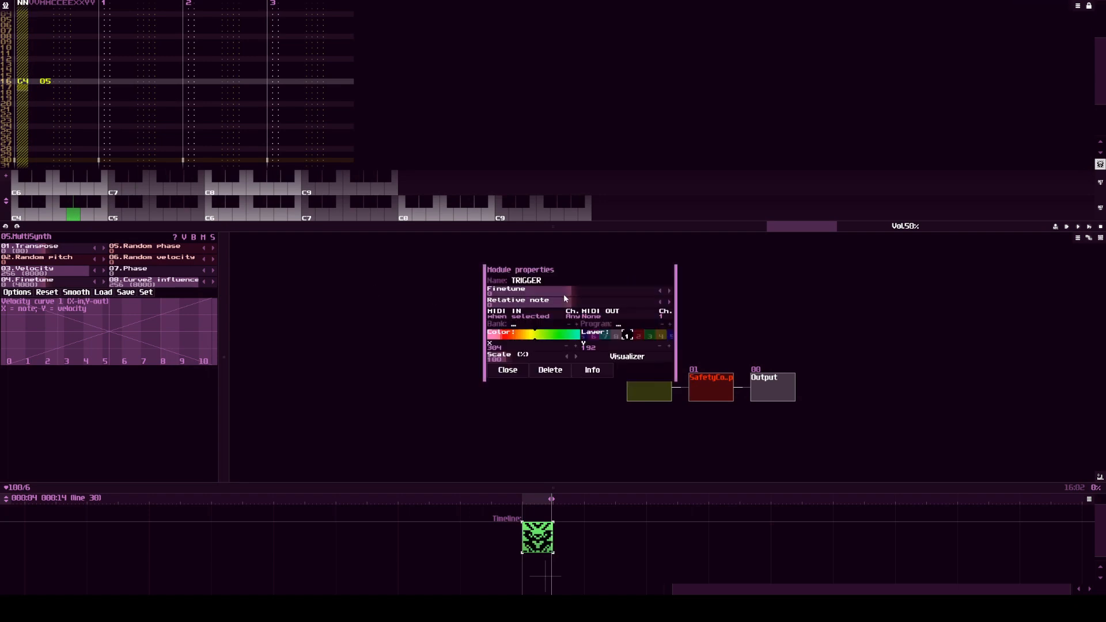
{"action": "left_click_drag", "start_coordinate": [526, 341], "coordinate": [554, 343]}
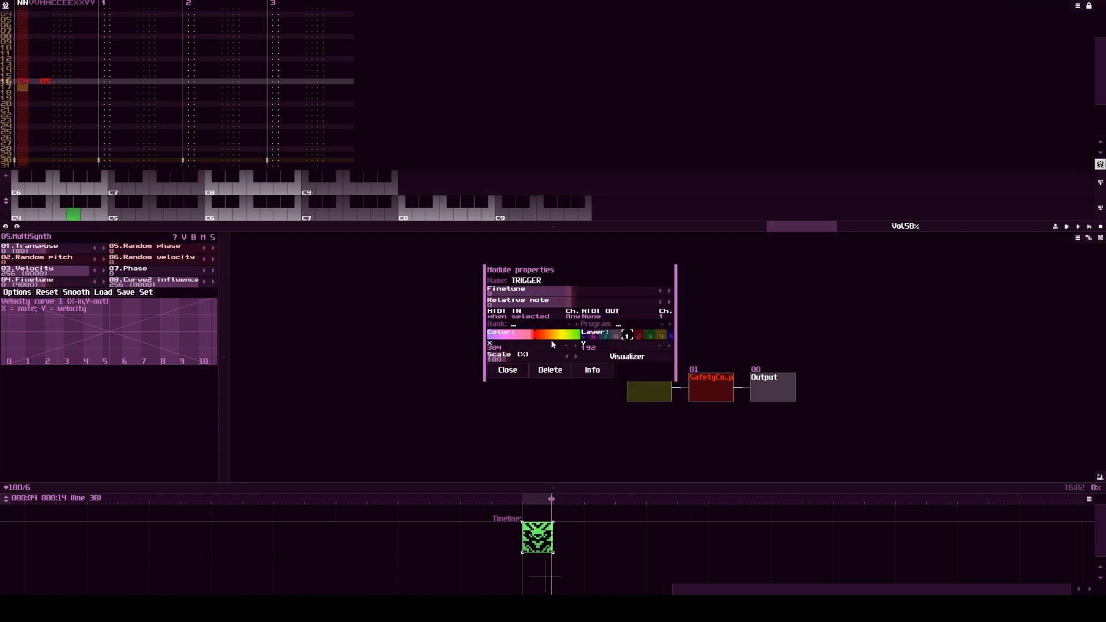
{"action": "left_click", "coordinate": [508, 370]}
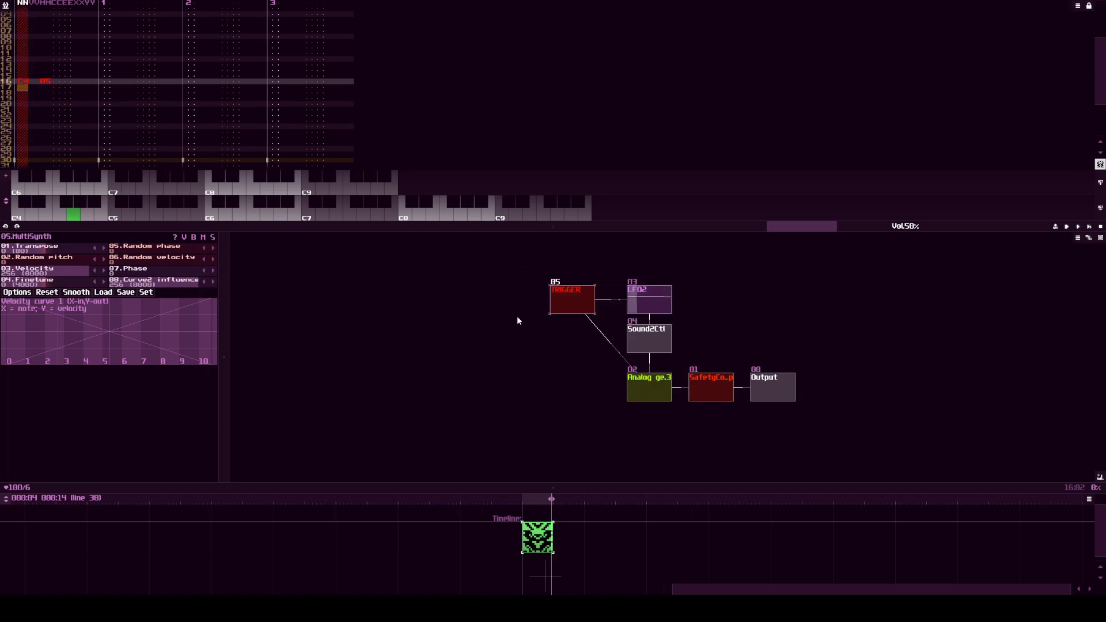
{"action": "key", "text": "space"}
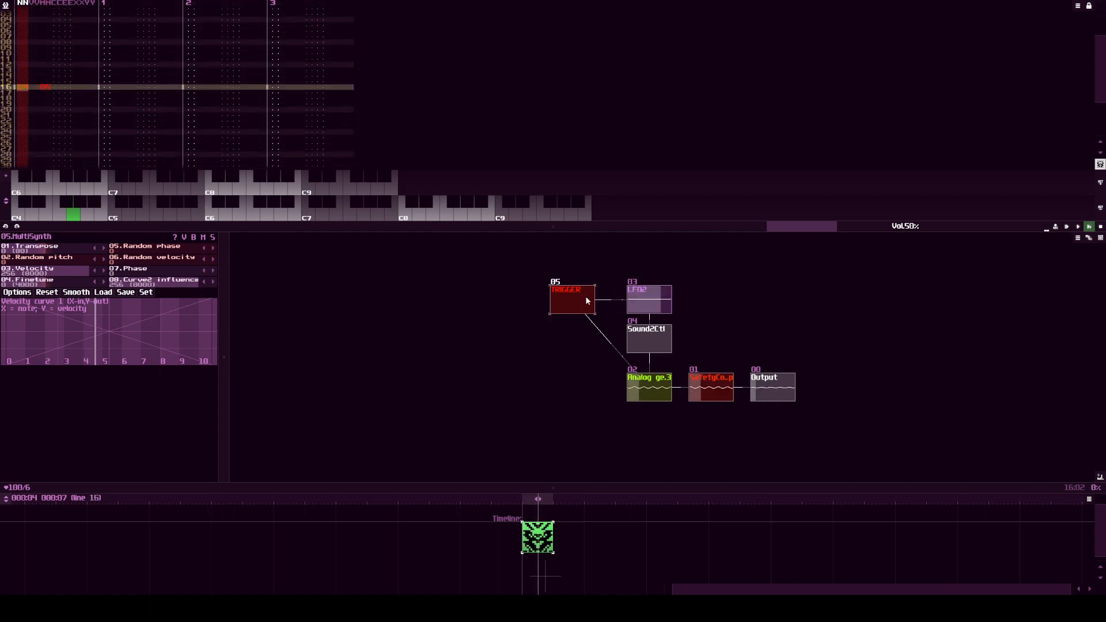
{"action": "key", "text": "space"}
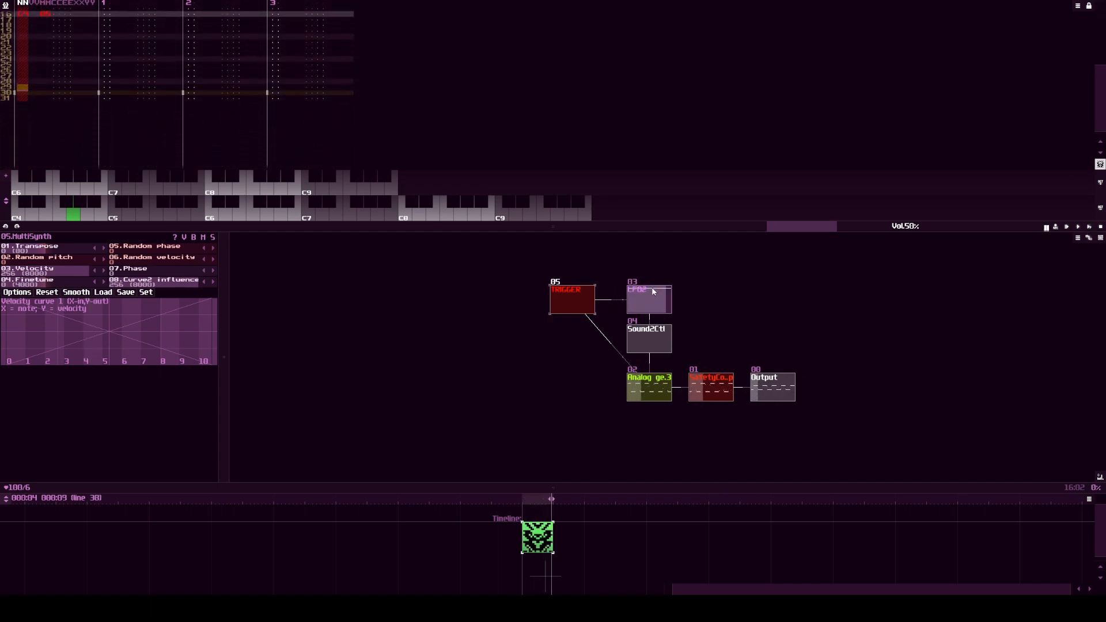
Step: Add a MultiCtl module, disconnect Sound2Ctl from the Analog generator and connect MultiCtl to the generator instead
{"action": "left_click_drag", "start_coordinate": [700, 330], "coordinate": [617, 354]}
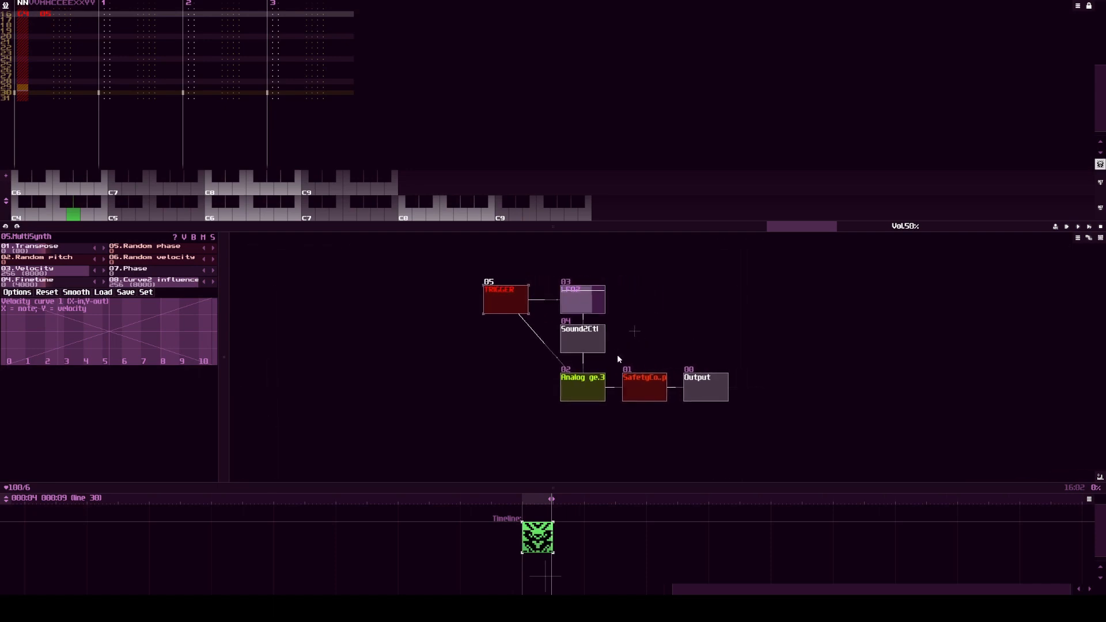
{"action": "double_click", "coordinate": [651, 343]}
{"action": "double_click", "coordinate": [495, 414]}
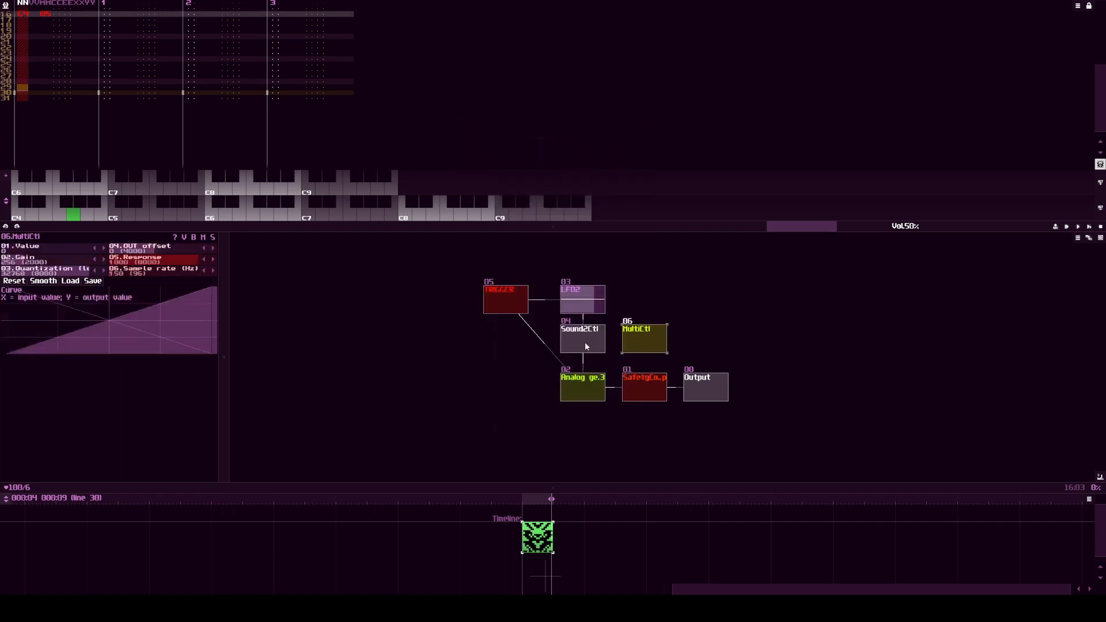
{"action": "left_click_drag", "start_coordinate": [586, 343], "coordinate": [586, 383]}
{"action": "left_click_drag", "start_coordinate": [639, 340], "coordinate": [592, 383]}
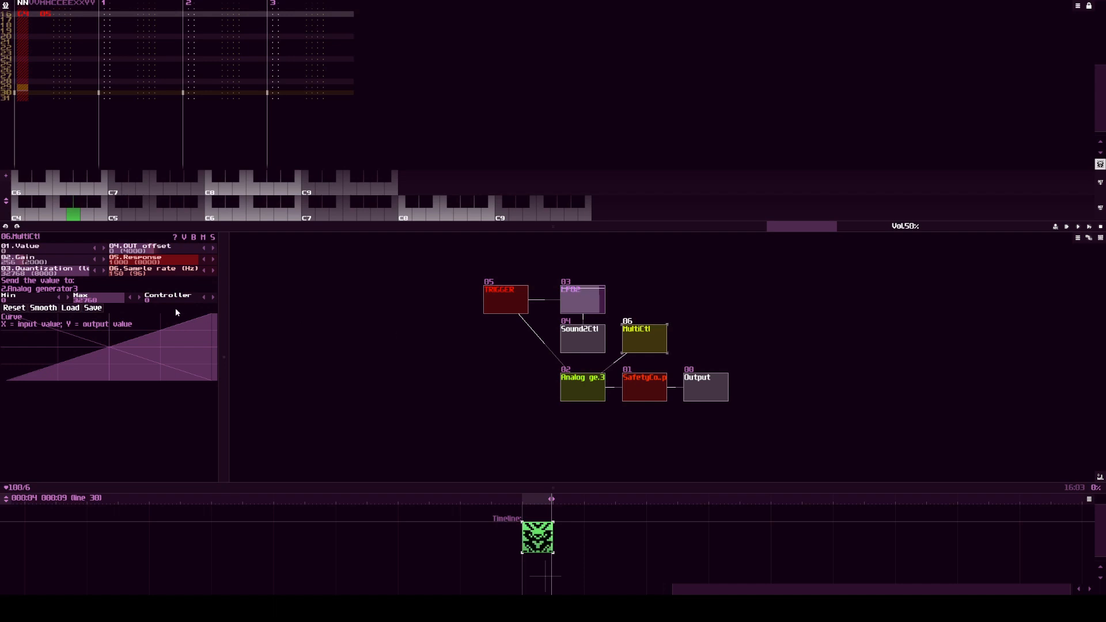
Step: Target MultiCtl's output at controller 11, F.freq, with its Min set to 1911
{"action": "left_click", "coordinate": [211, 296]}
{"action": "left_click", "coordinate": [211, 296]}
{"action": "left_click", "coordinate": [211, 296]}
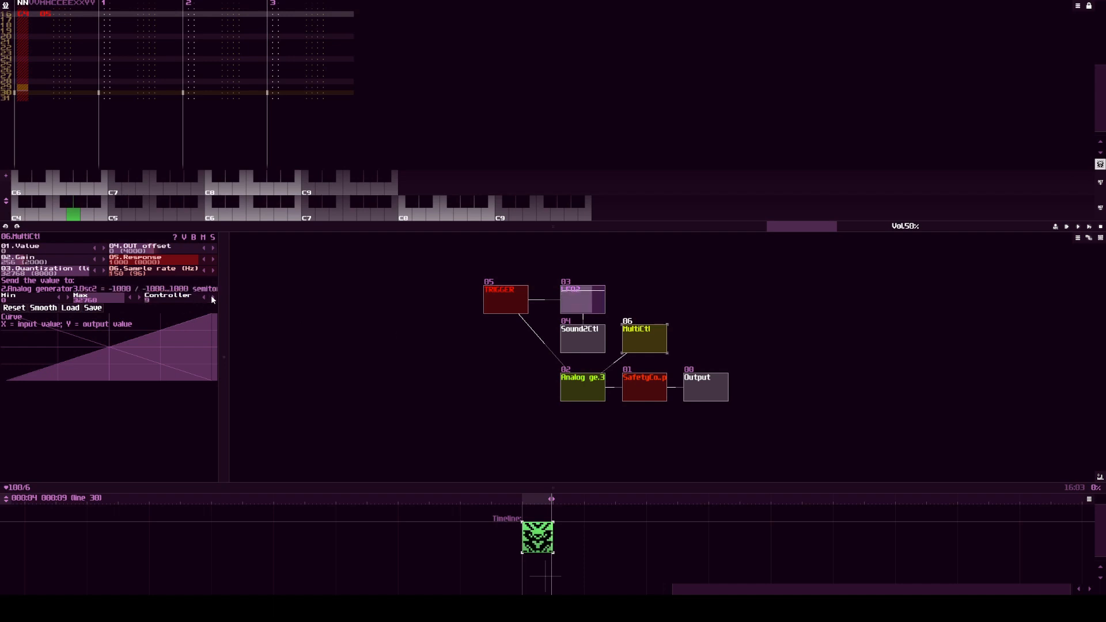
{"action": "left_click", "coordinate": [211, 297]}
{"action": "left_click", "coordinate": [212, 297]}
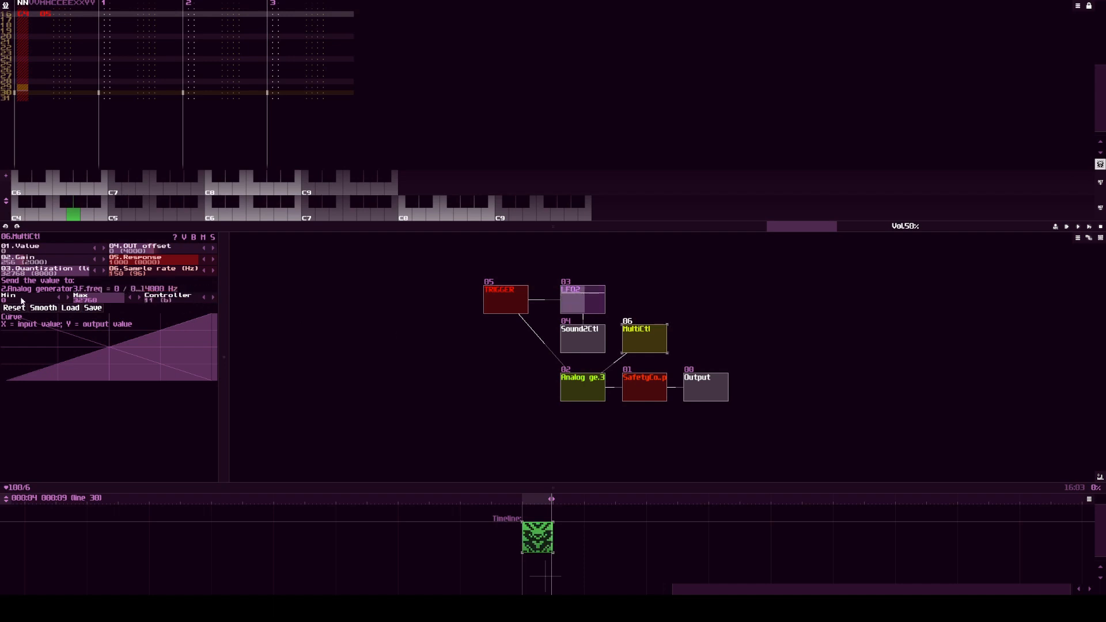
{"action": "left_click_drag", "start_coordinate": [21, 299], "coordinate": [22, 300]}
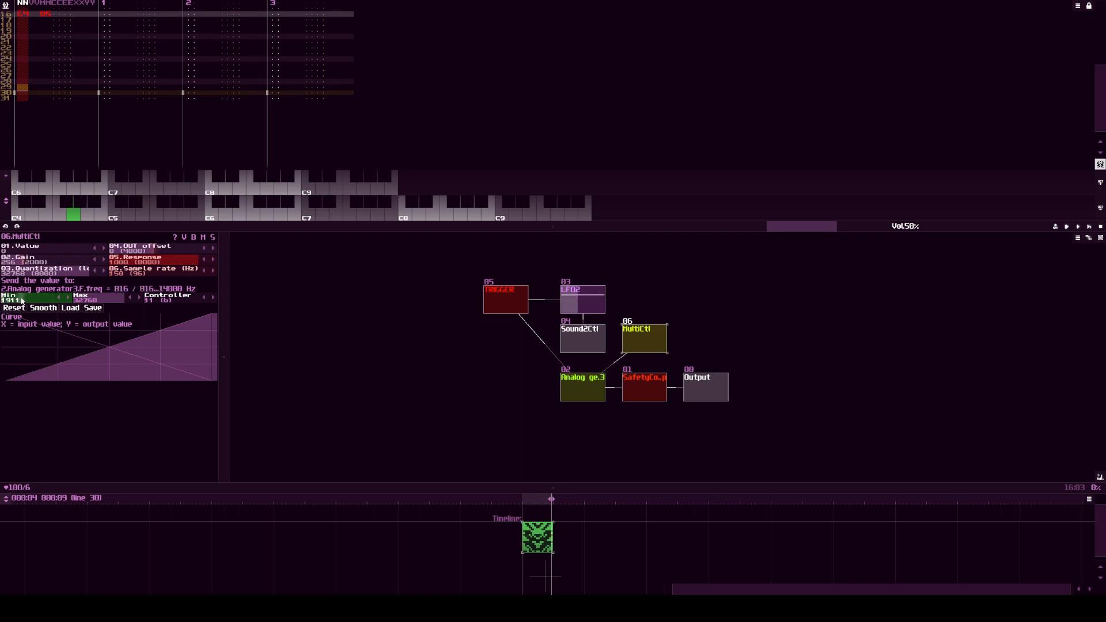
Step: Connect Sound2Ctl to MultiCtl and set Sound2Ctl's OUT controller to 1 to drive MultiCtl's Value
{"action": "left_click", "coordinate": [574, 382]}
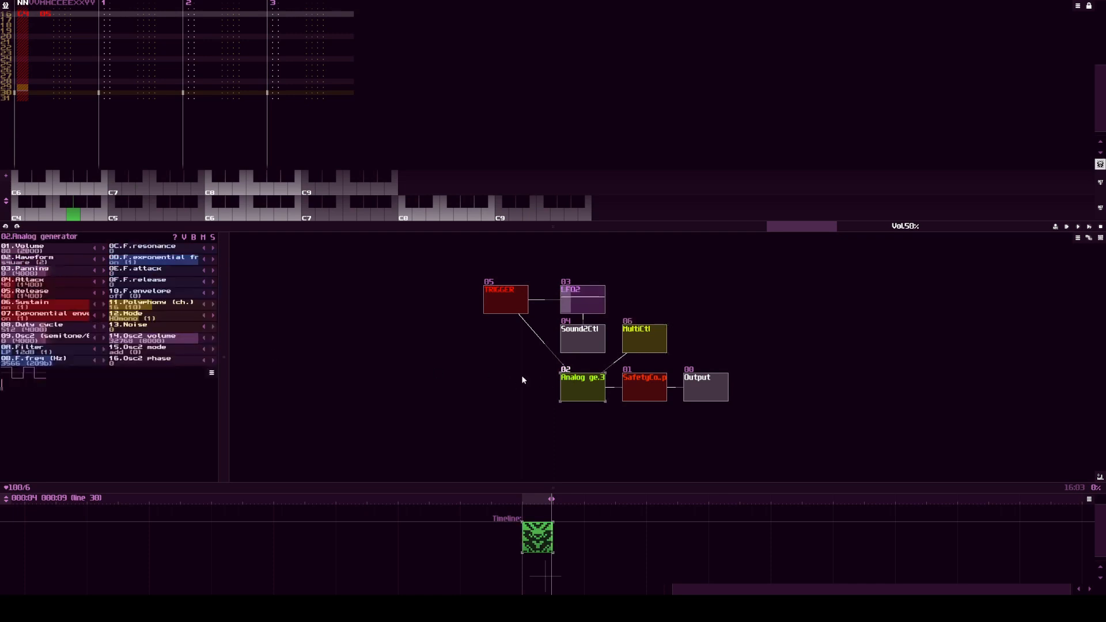
{"action": "left_click", "coordinate": [601, 347]}
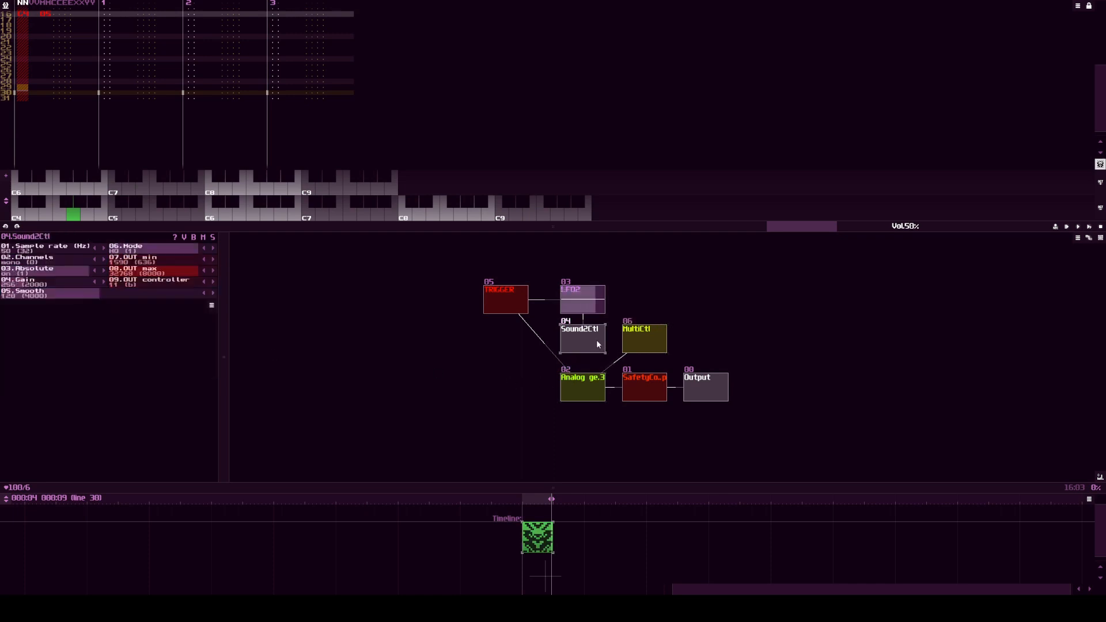
{"action": "left_click", "coordinate": [589, 386]}
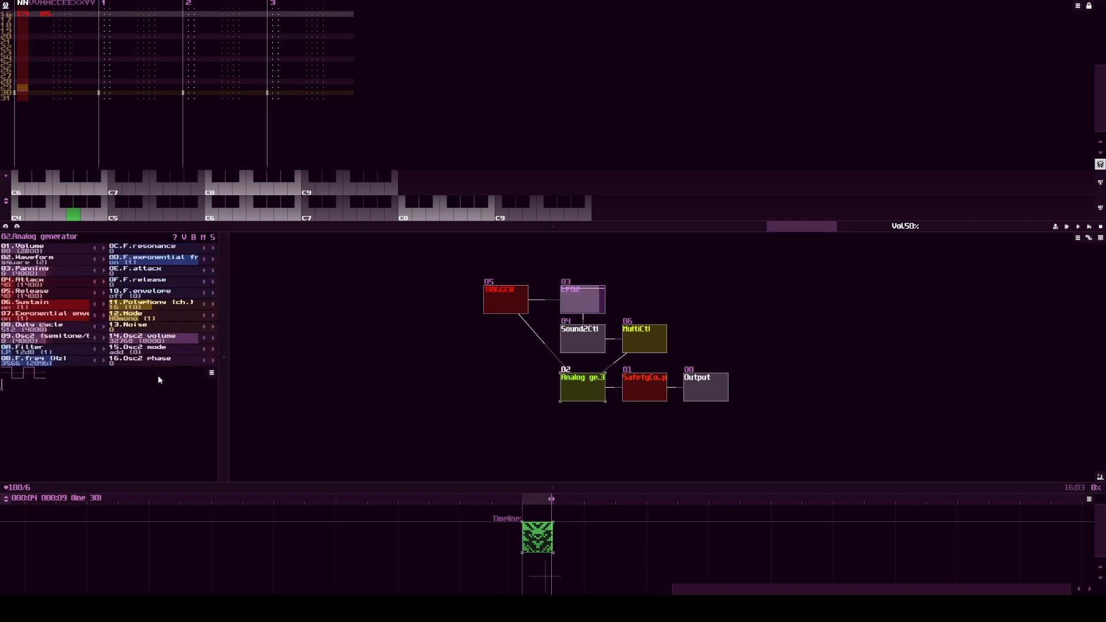
{"action": "left_click", "coordinate": [580, 339]}
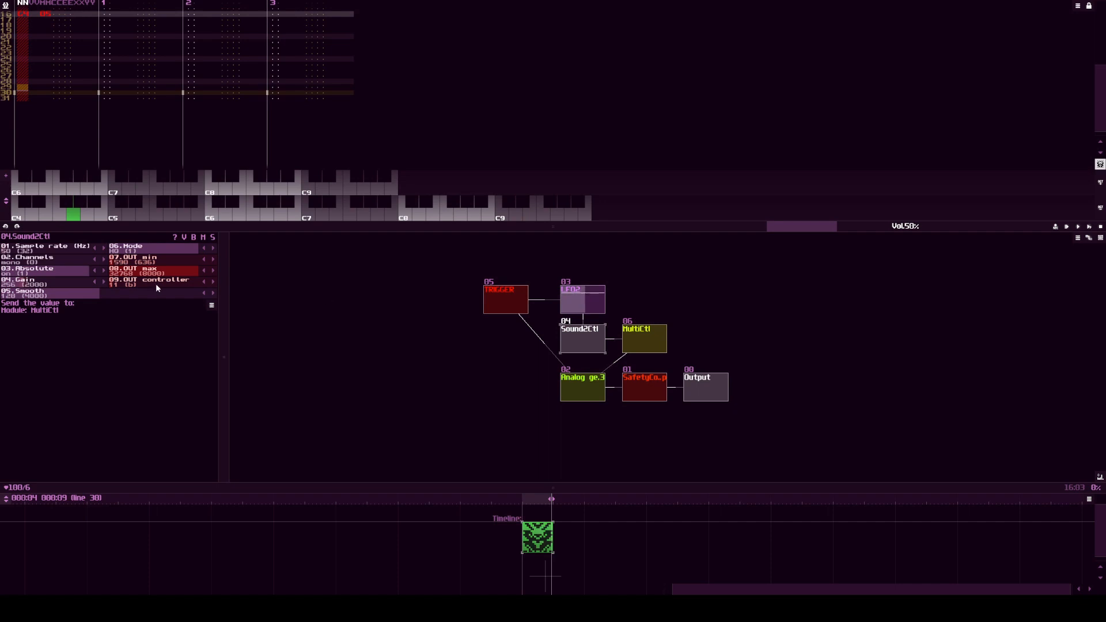
{"action": "left_click_drag", "start_coordinate": [156, 283], "coordinate": [87, 298]}
{"action": "left_click", "coordinate": [216, 283]}
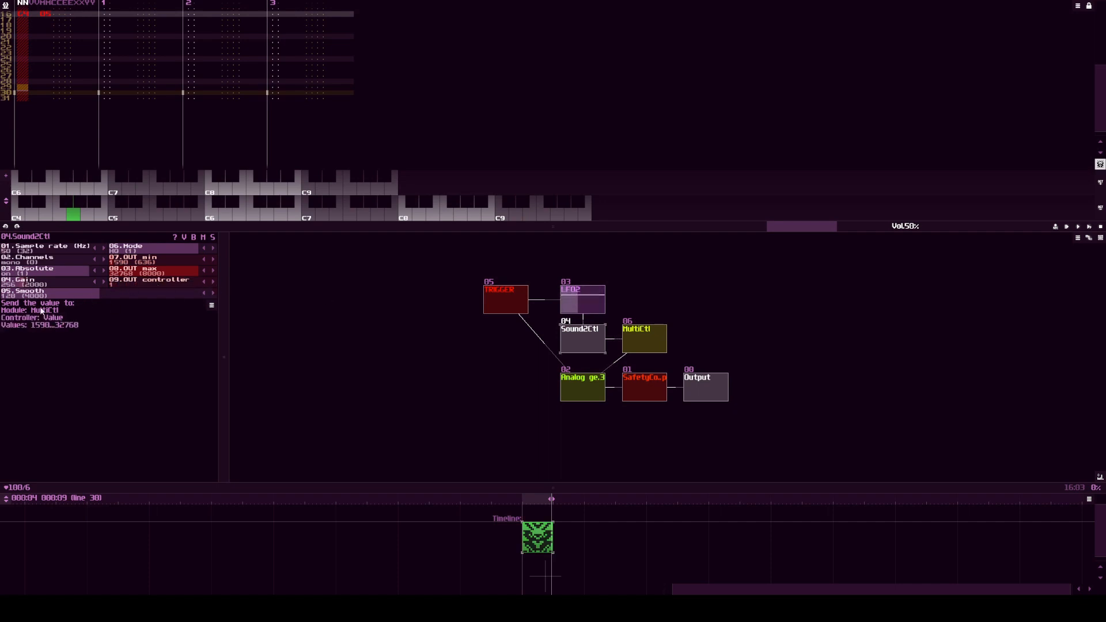
Step: Play the pattern and check MultiCtl's Value and the Analog generator's filter frequency
{"action": "left_click", "coordinate": [631, 333]}
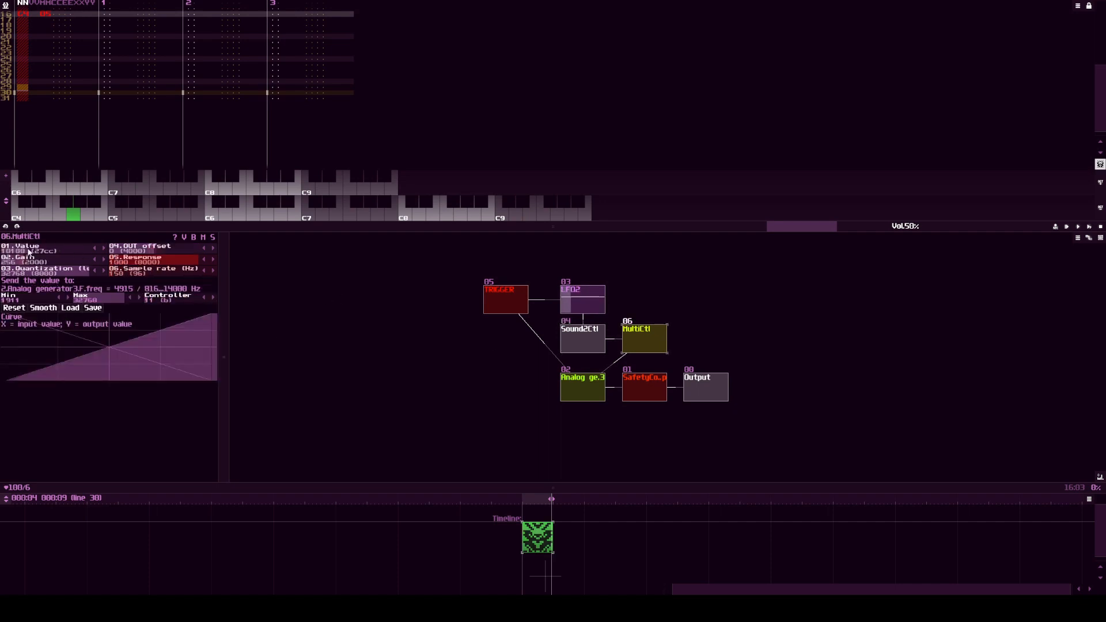
{"action": "left_click", "coordinate": [580, 383]}
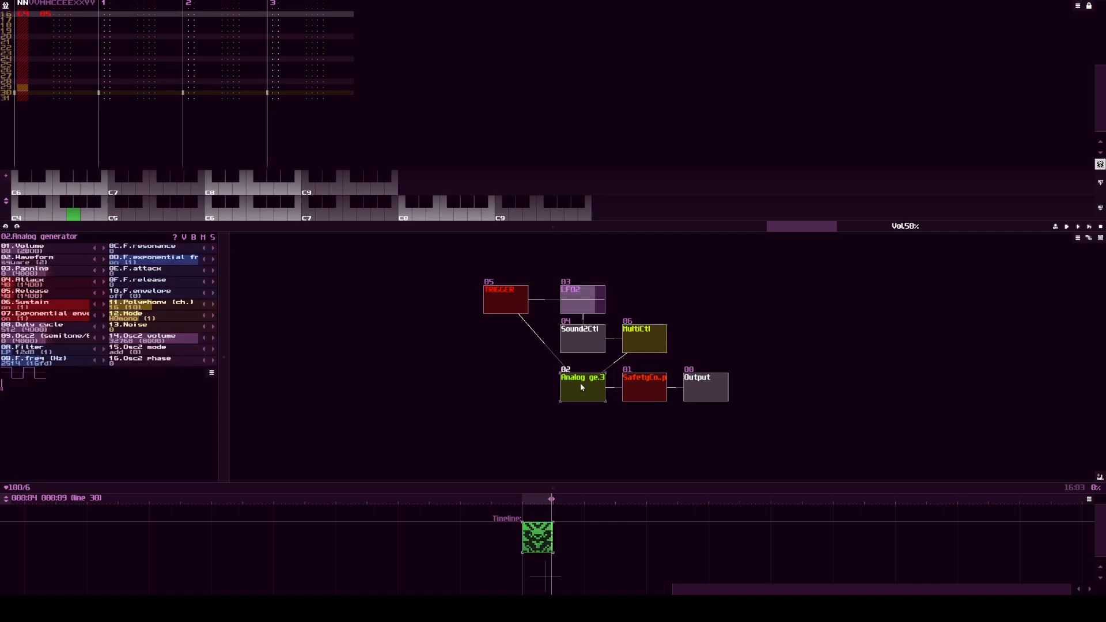
{"action": "key", "text": "space"}
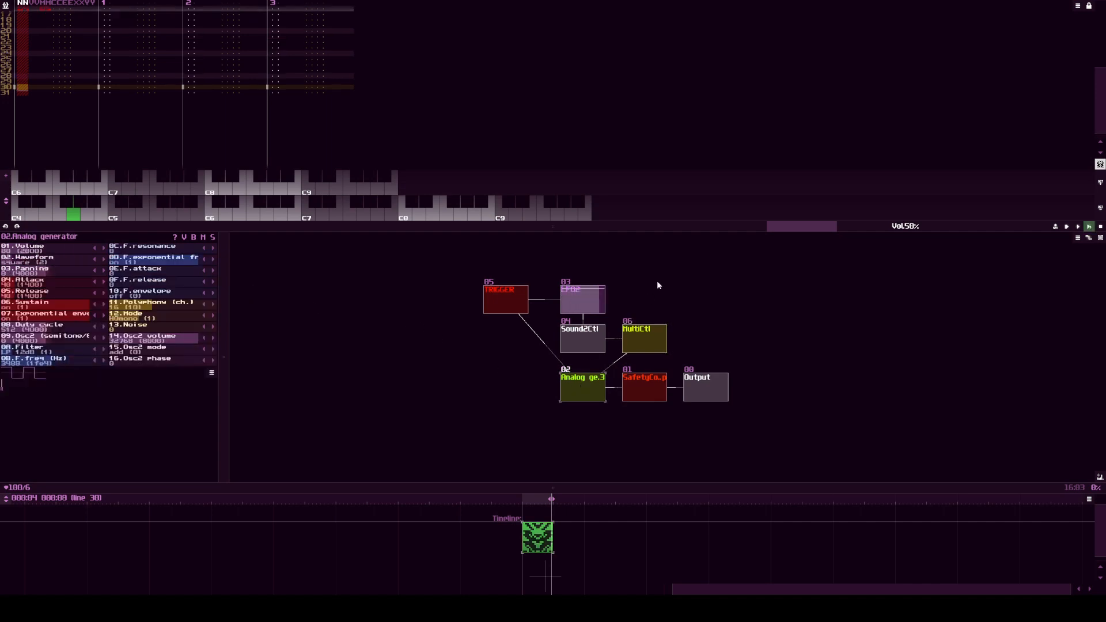
{"action": "left_click", "coordinate": [642, 330]}
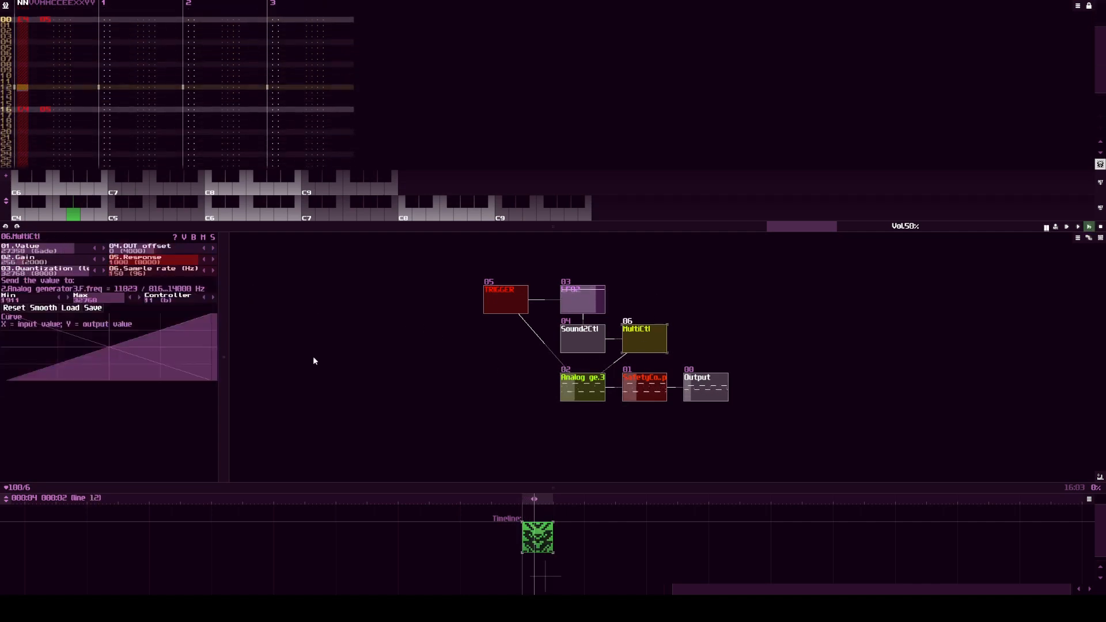
{"action": "left_click_drag", "start_coordinate": [40, 253], "coordinate": [98, 251]}
Step: Load the mc exp curve into MultiCtl and listen to the exponential filter sweep
{"action": "left_click", "coordinate": [70, 308]}
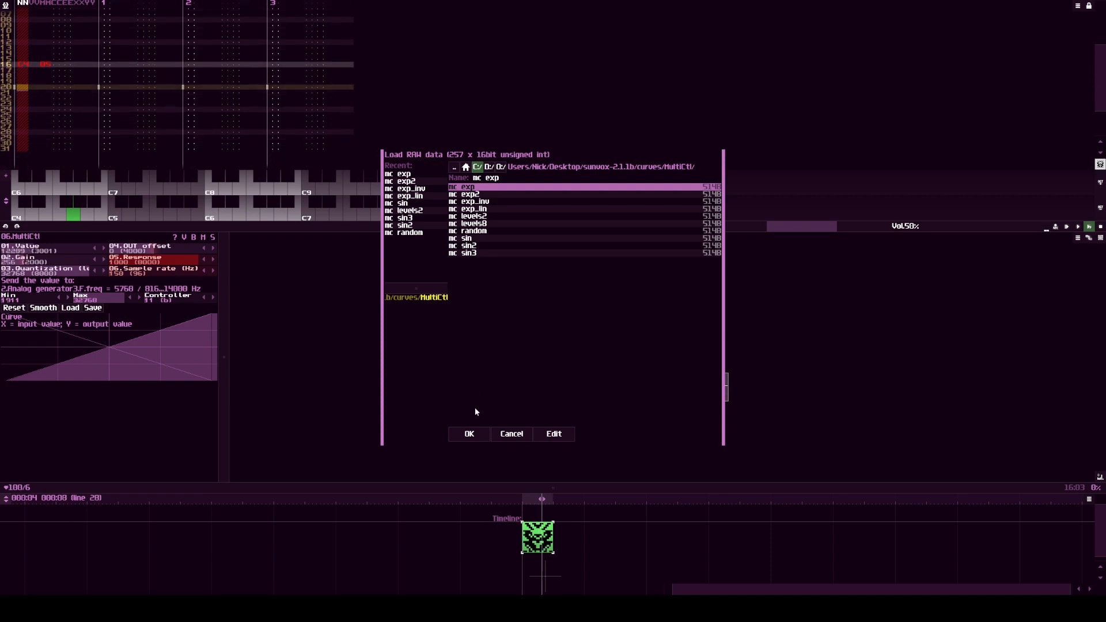
{"action": "left_click", "coordinate": [468, 434]}
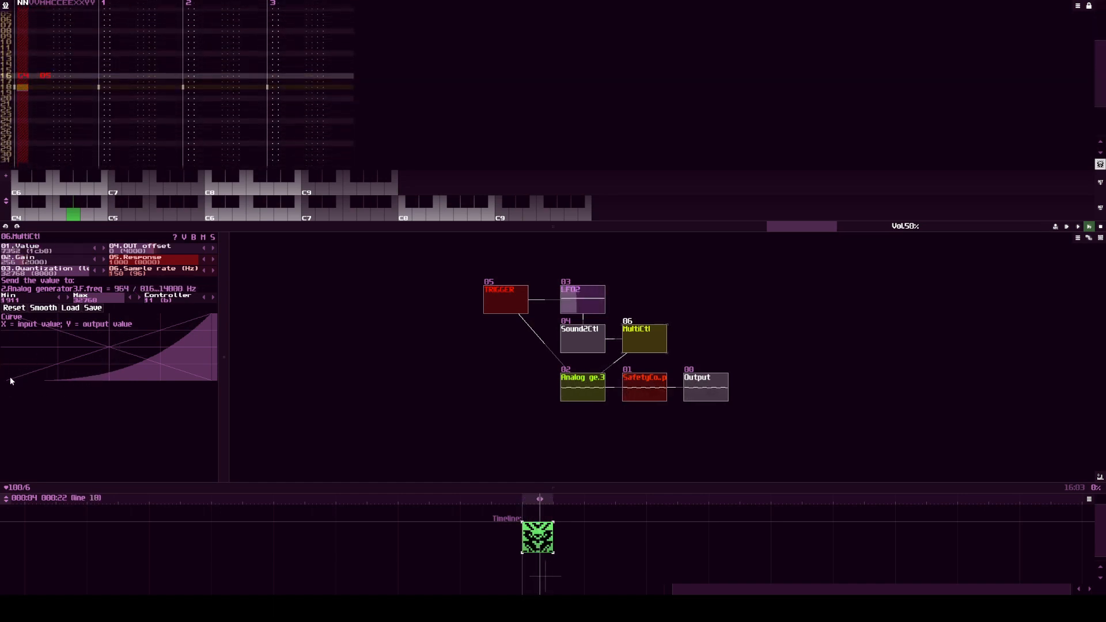
Step: Draw a freehand two-hump curve in MultiCtl that falls to zero at its end, and smooth it
{"action": "mouse_move", "coordinate": [53, 348]}
{"action": "left_mouse_down"}
{"action": "mouse_move", "coordinate": [94, 349]}
{"action": "mouse_move", "coordinate": [108, 375]}
{"action": "mouse_move", "coordinate": [133, 370]}
{"action": "mouse_move", "coordinate": [156, 334]}
{"action": "left_mouse_up"}
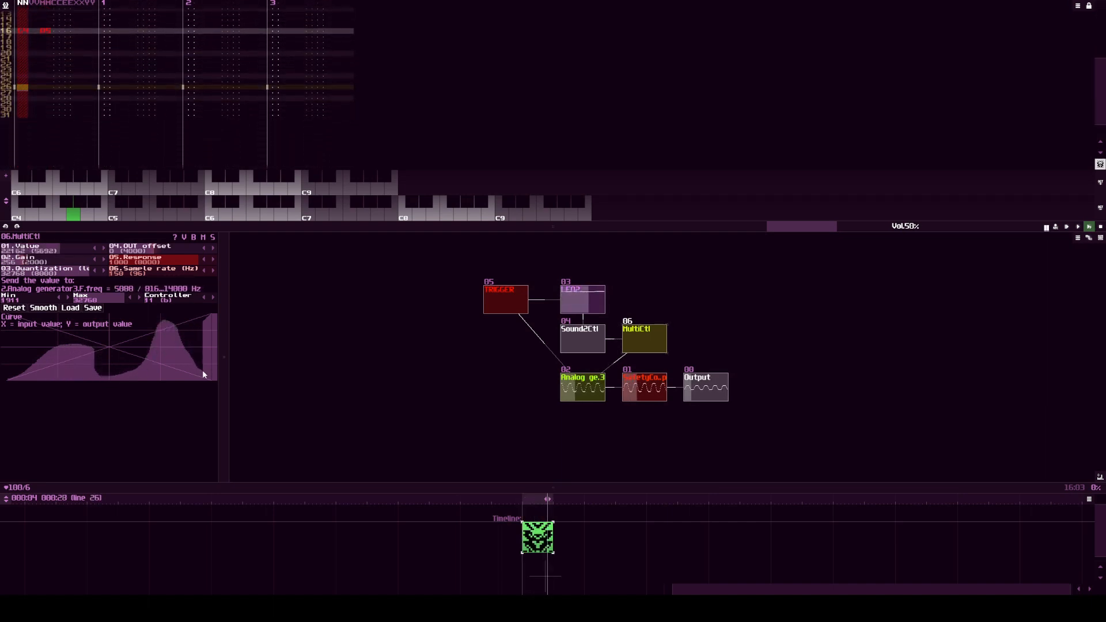
{"action": "left_click_drag", "start_coordinate": [202, 375], "coordinate": [214, 376]}
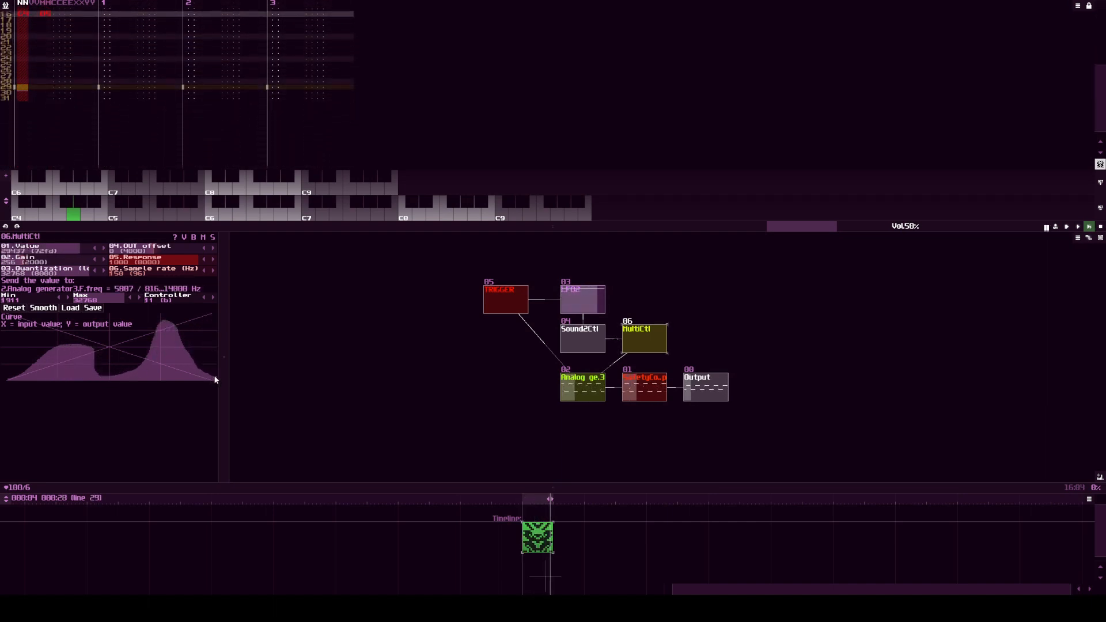
{"action": "left_click", "coordinate": [46, 309]}
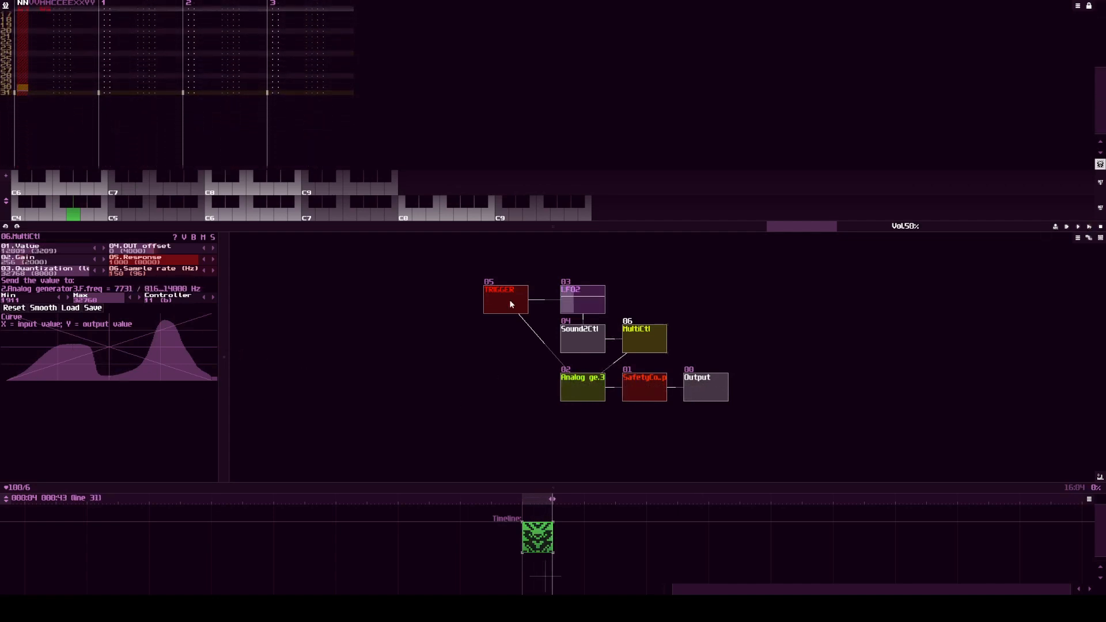
Step: Set the LFO's Freq to 32 and play the pattern while checking MultiCtl's curve response
{"action": "left_click", "coordinate": [456, 349]}
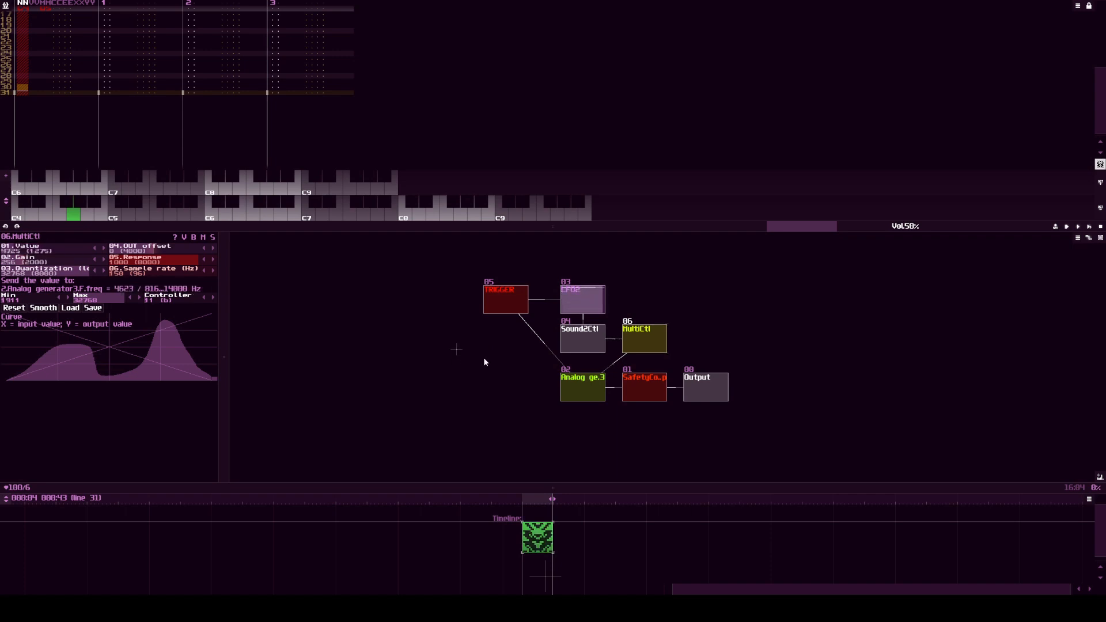
{"action": "left_click", "coordinate": [589, 305]}
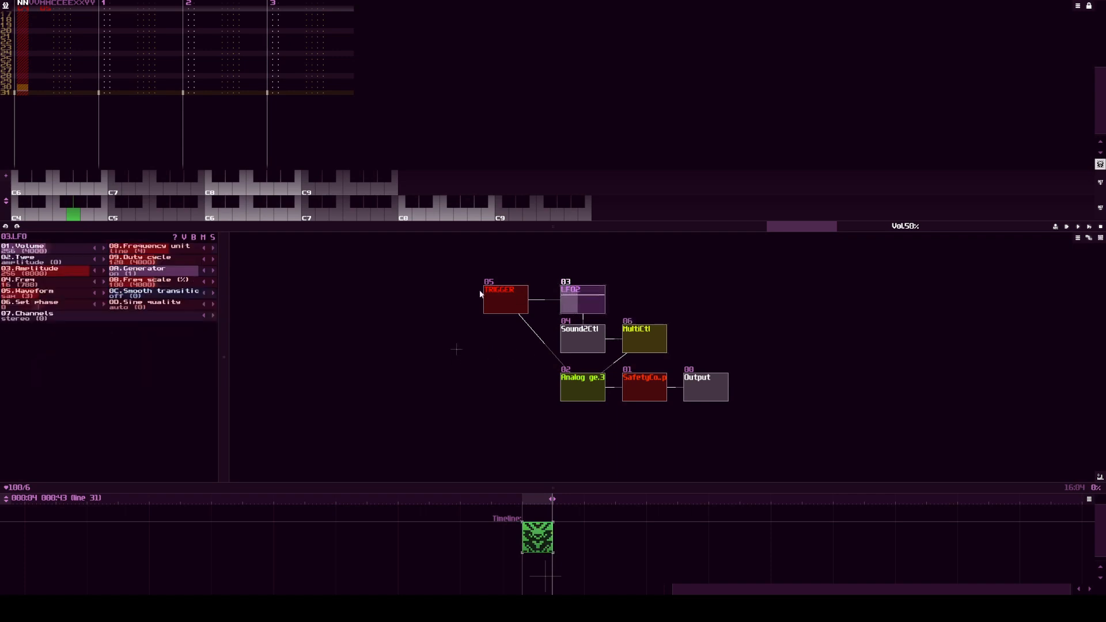
{"action": "right_click", "coordinate": [50, 286]}
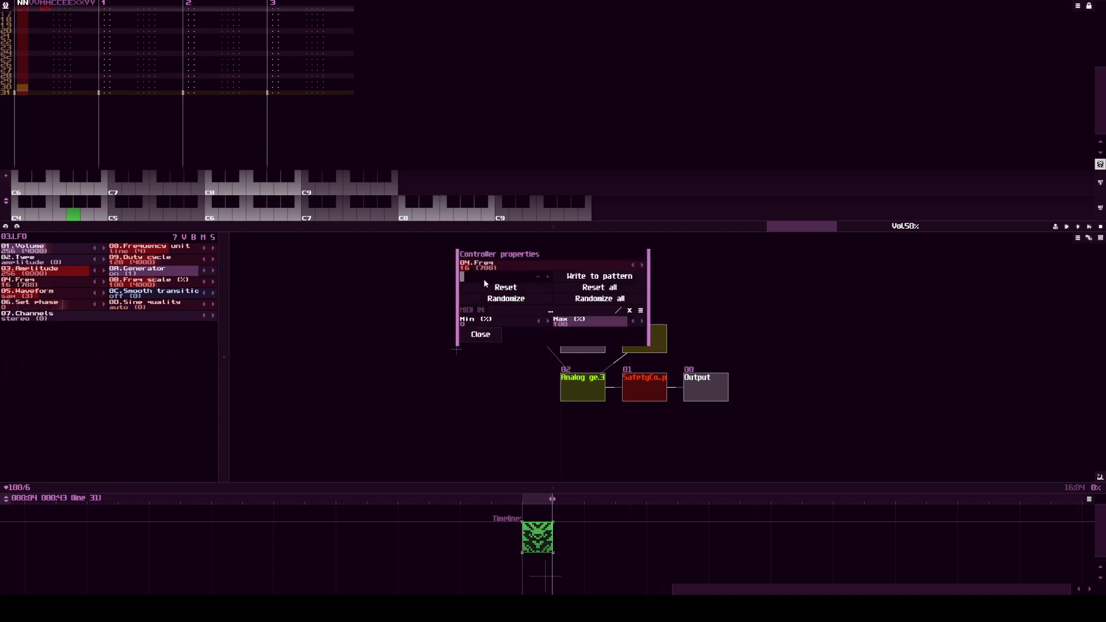
{"action": "key", "text": "Escape"}
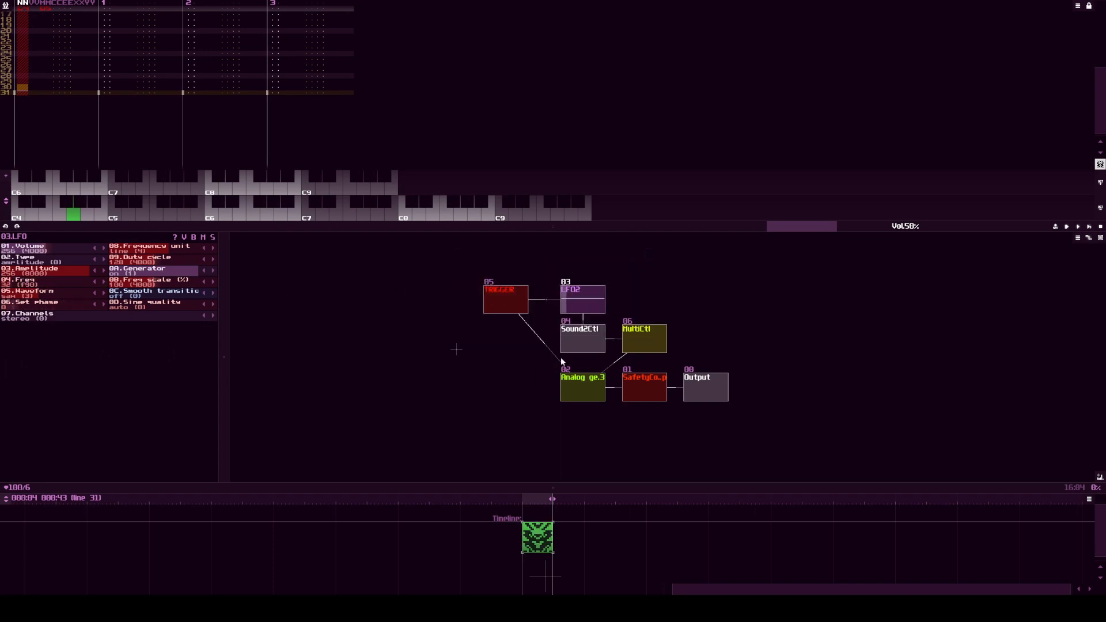
{"action": "key", "text": "space"}
{"action": "left_click", "coordinate": [639, 341]}
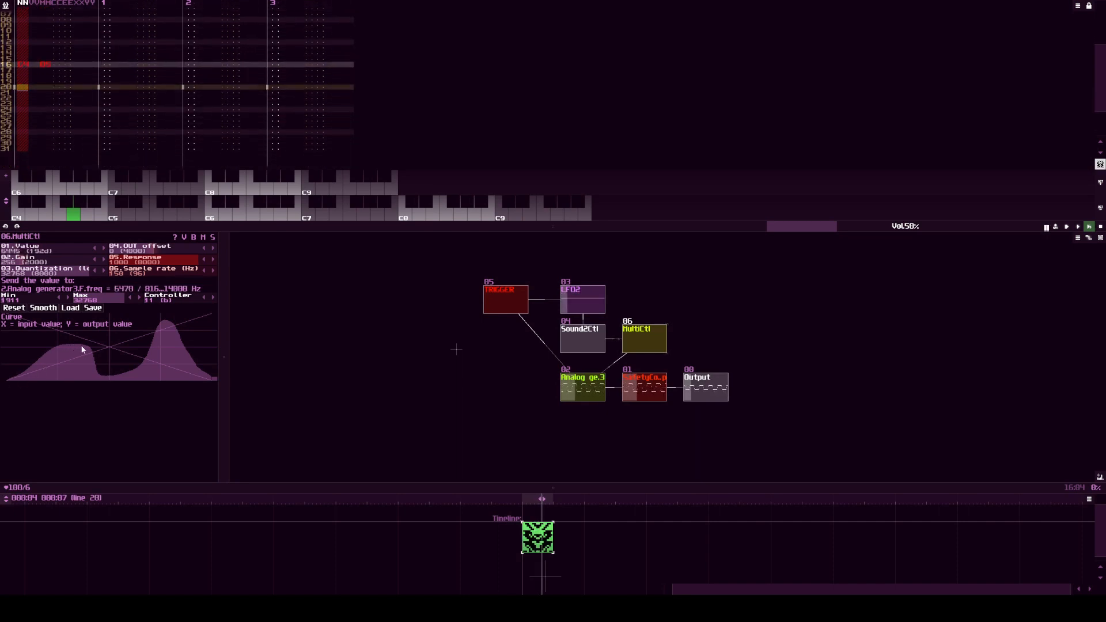
{"action": "key", "text": "space"}
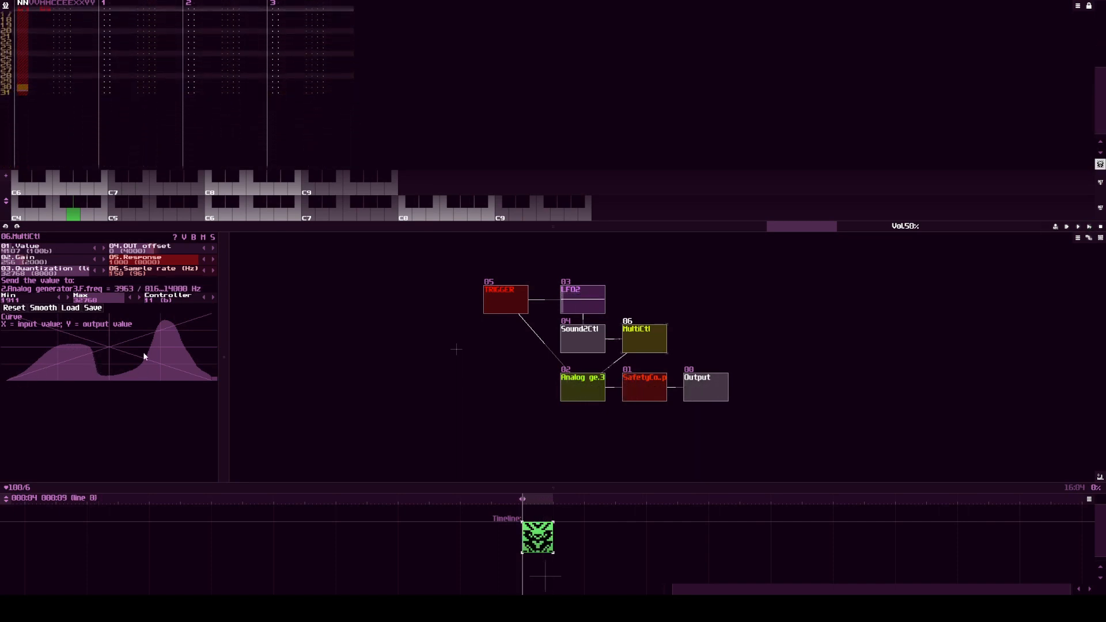
Step: Set the LFO's Freq back to 16
{"action": "left_click", "coordinate": [578, 305]}
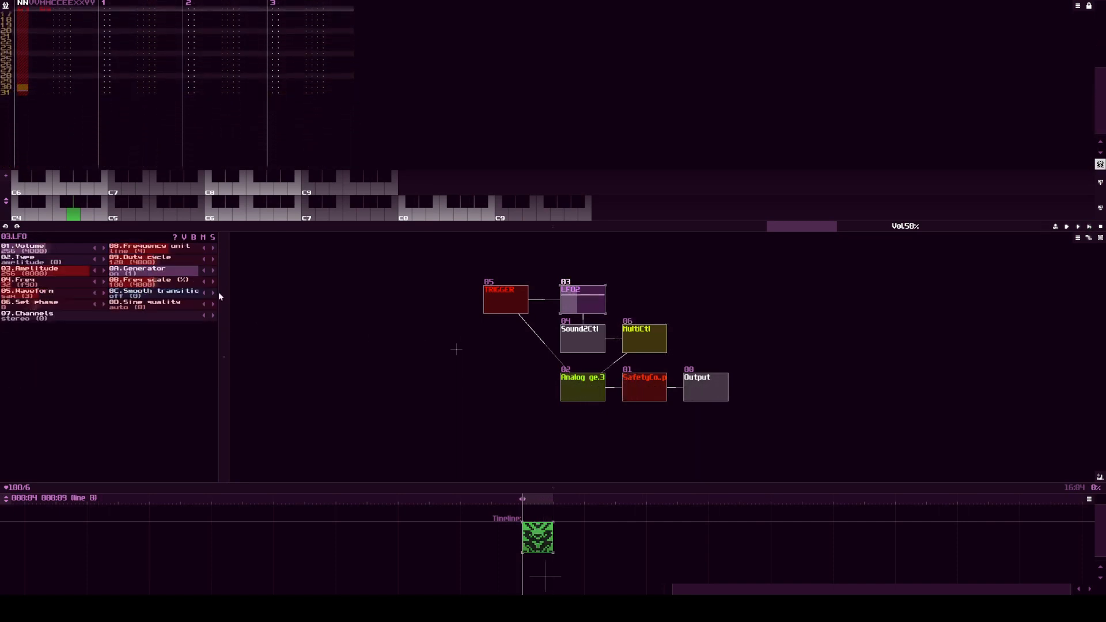
{"action": "right_click", "coordinate": [46, 283]}
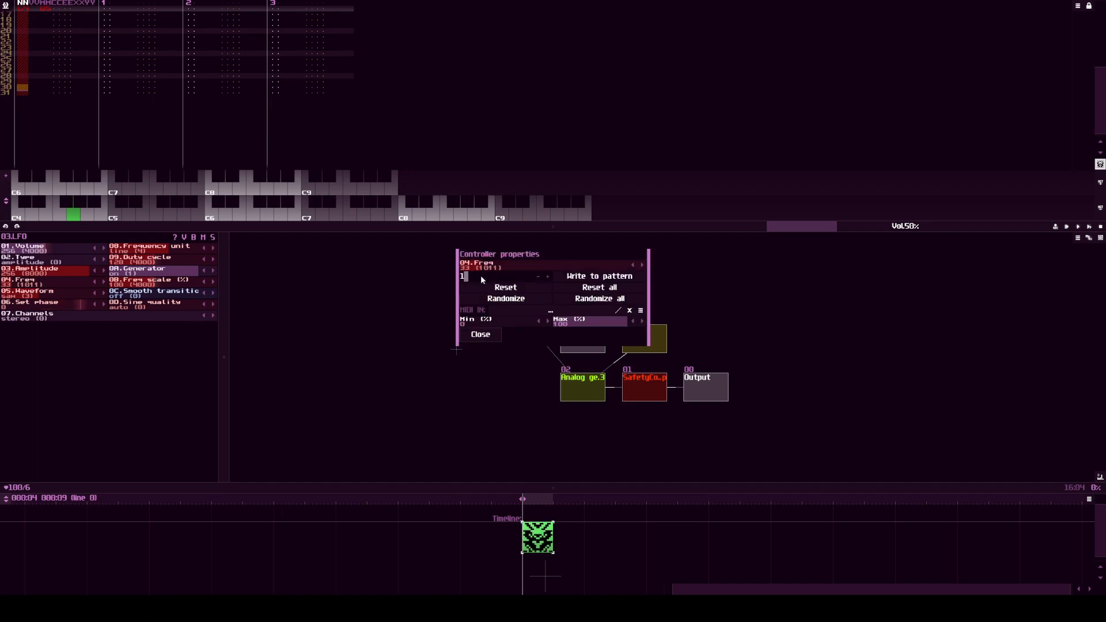
{"action": "left_click", "coordinate": [489, 337]}
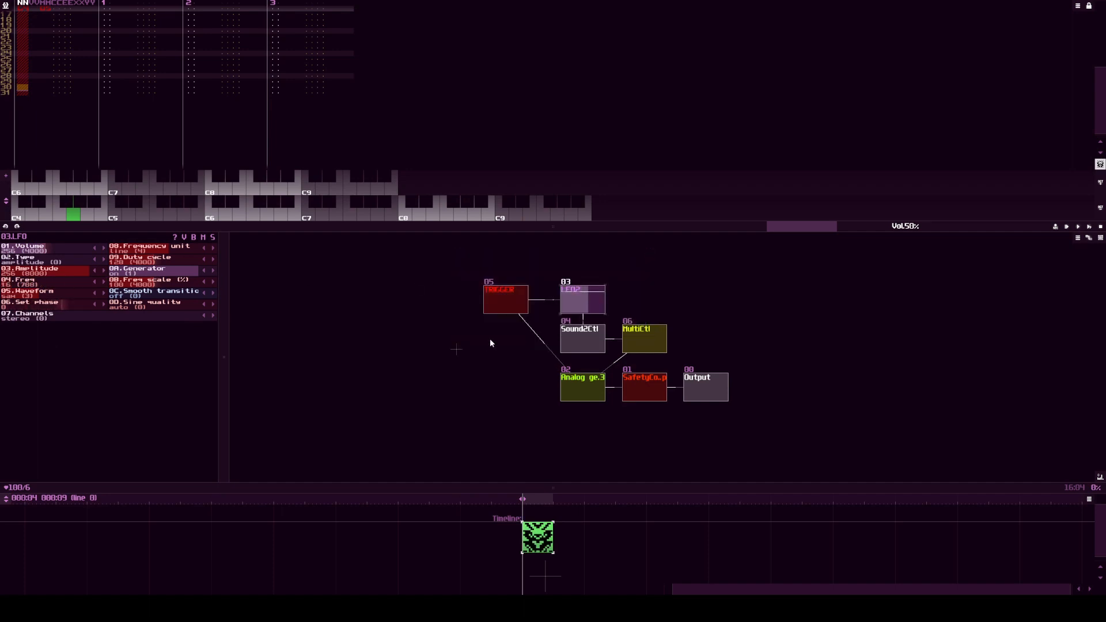
Step: Add an ADSR module and use it in place of the LFO between TRIGGER and Sound2Ctl, moving the LFO above and unlinking it from Sound2Ctl
{"action": "double_click", "coordinate": [670, 289]}
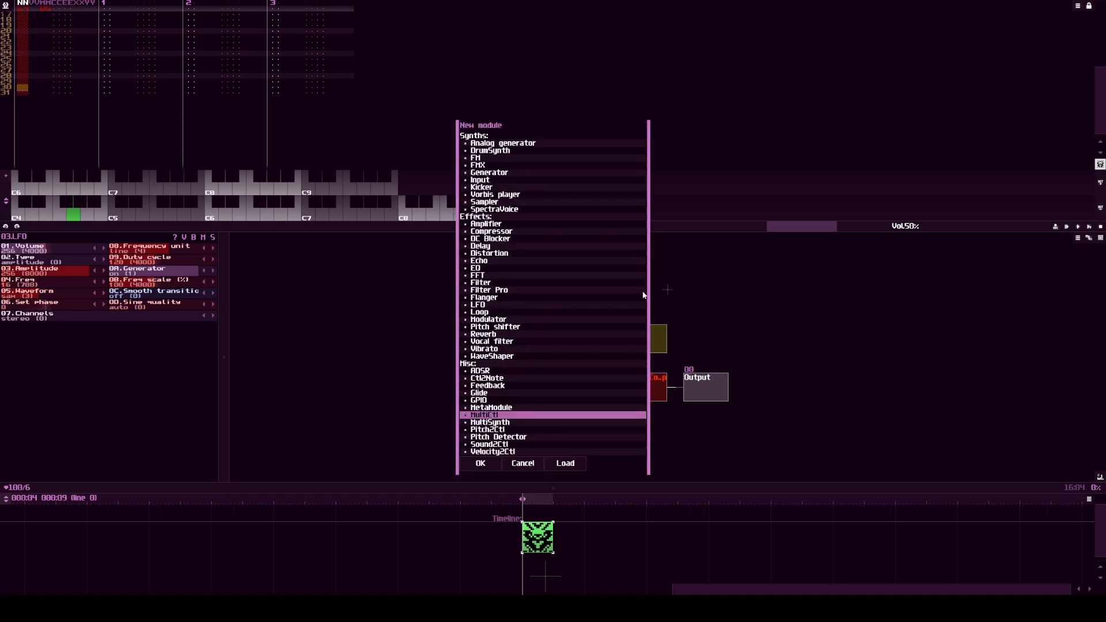
{"action": "double_click", "coordinate": [484, 371]}
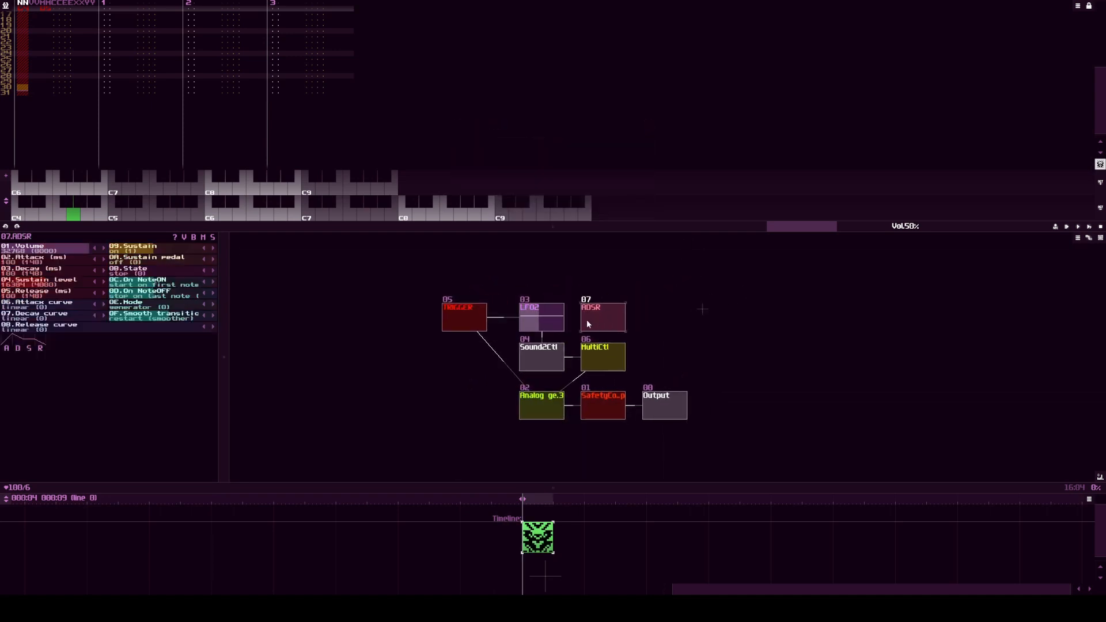
{"action": "left_click", "coordinate": [539, 331]}
{"action": "left_click_drag", "start_coordinate": [540, 320], "coordinate": [540, 276]}
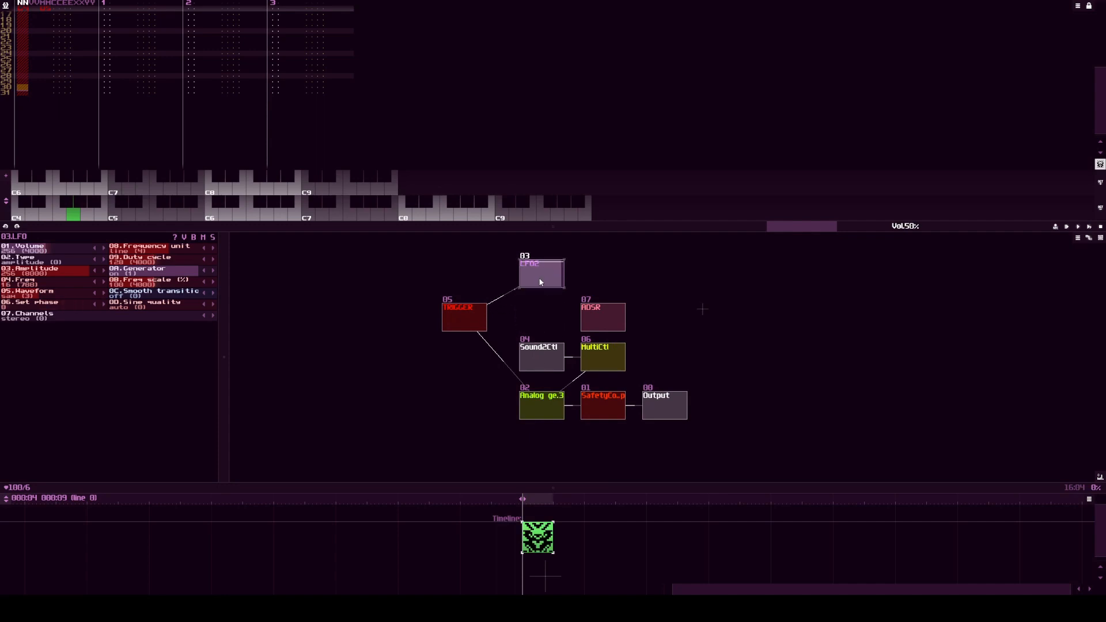
{"action": "left_click_drag", "start_coordinate": [464, 317], "coordinate": [533, 319]}
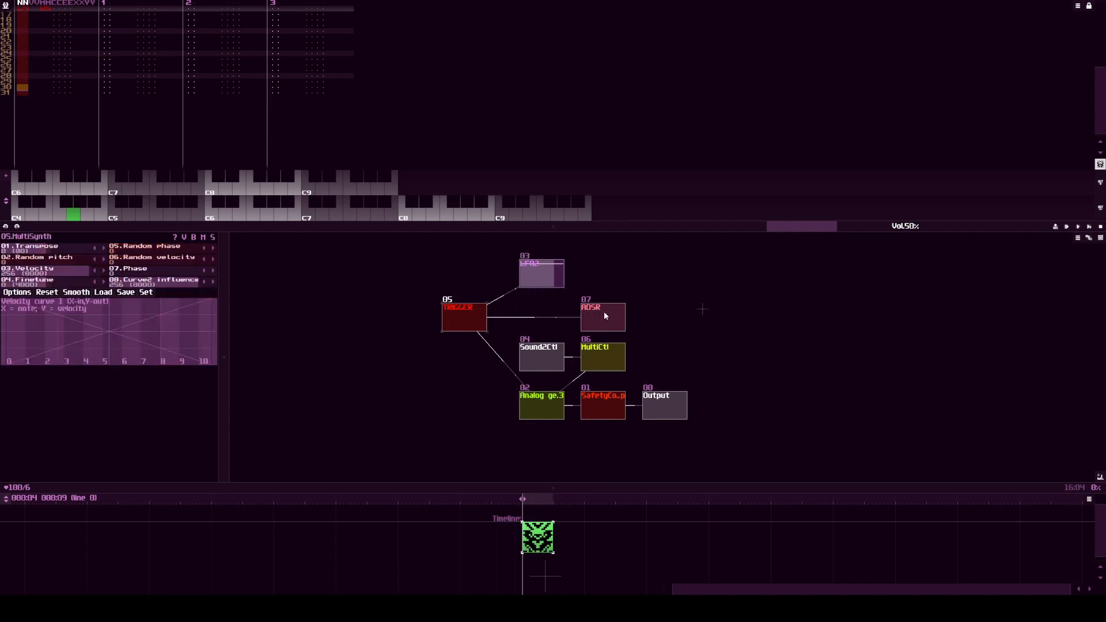
{"action": "left_click_drag", "start_coordinate": [604, 314], "coordinate": [544, 351]}
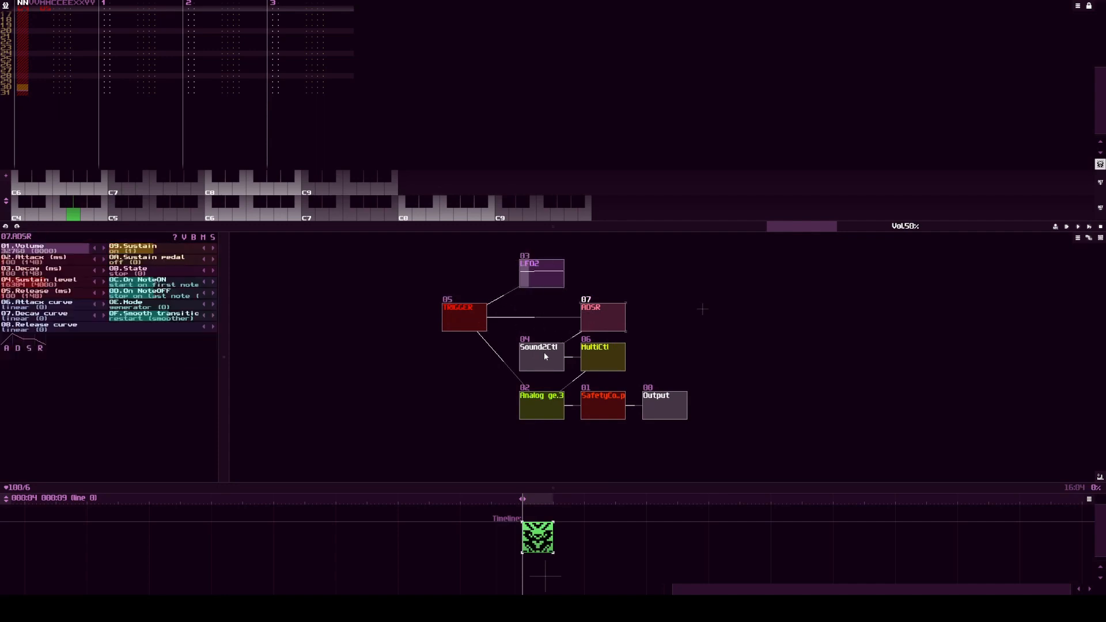
Step: Turn off the ADSR's Smooth transitions and Sustain
{"action": "left_click", "coordinate": [201, 316]}
{"action": "left_click", "coordinate": [200, 316]}
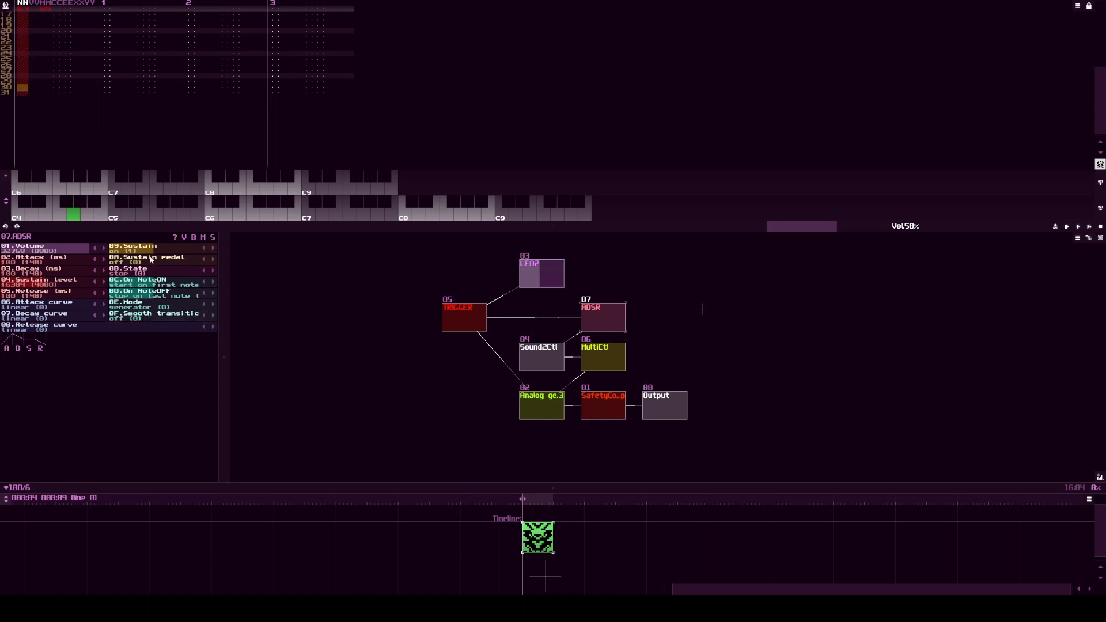
{"action": "left_click_drag", "start_coordinate": [151, 251], "coordinate": [122, 250]}
Step: Set the ADSR's Attack to about 593 ms, Decay to 1165 ms, Sustain level to 5891 and Release to 630 ms
{"action": "left_click_drag", "start_coordinate": [17, 260], "coordinate": [23, 261]}
{"action": "left_click_drag", "start_coordinate": [26, 271], "coordinate": [54, 282]}
{"action": "left_click_drag", "start_coordinate": [32, 283], "coordinate": [24, 283]}
{"action": "left_click_drag", "start_coordinate": [24, 294], "coordinate": [28, 294]}
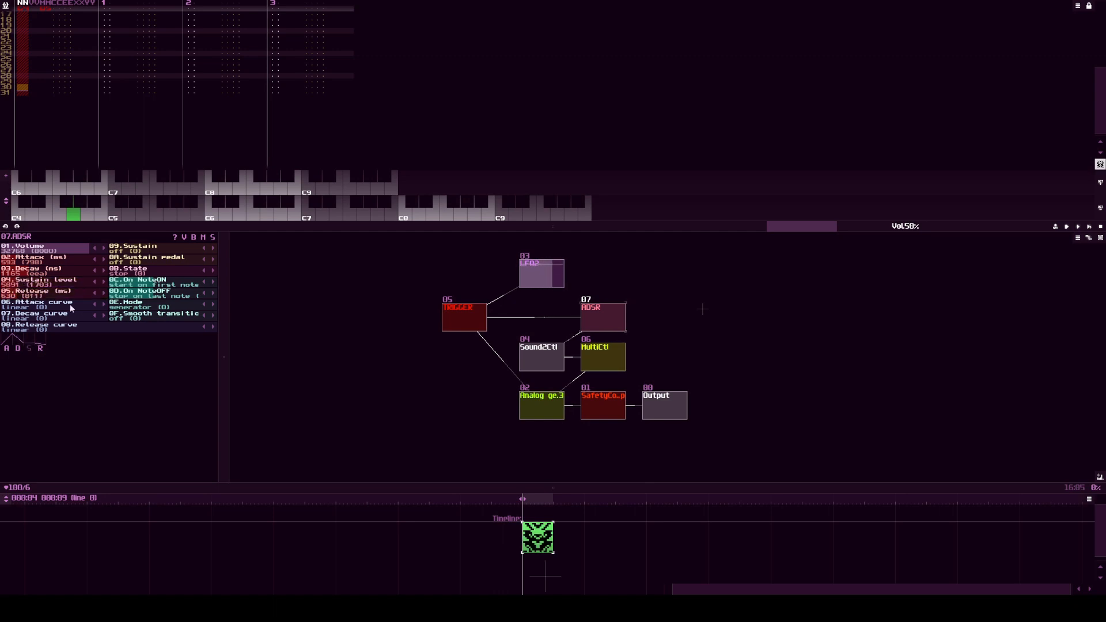
Step: Set the ADSR's Attack curve to exp2 and its Decay curve to nexp1
{"action": "double_click", "coordinate": [102, 304]}
{"action": "double_click", "coordinate": [105, 315]}
{"action": "left_click", "coordinate": [104, 315]}
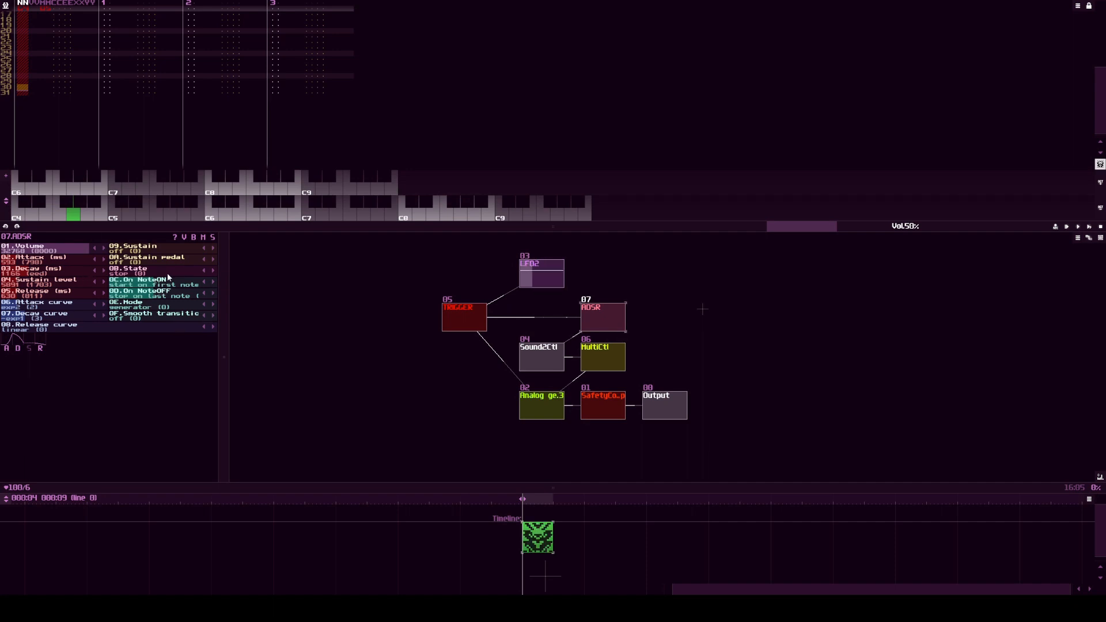
Step: Set the ADSR's Sustain to repeat and play notes through TRIGGER to hear the envelope on the filter
{"action": "left_click", "coordinate": [475, 314]}
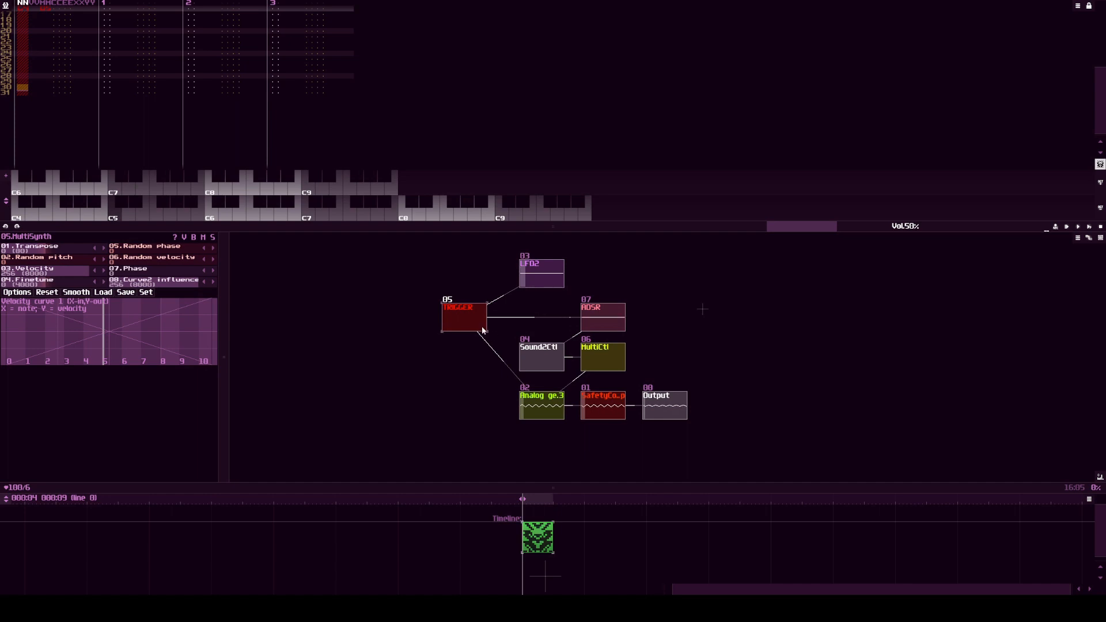
{"action": "left_click", "coordinate": [593, 317]}
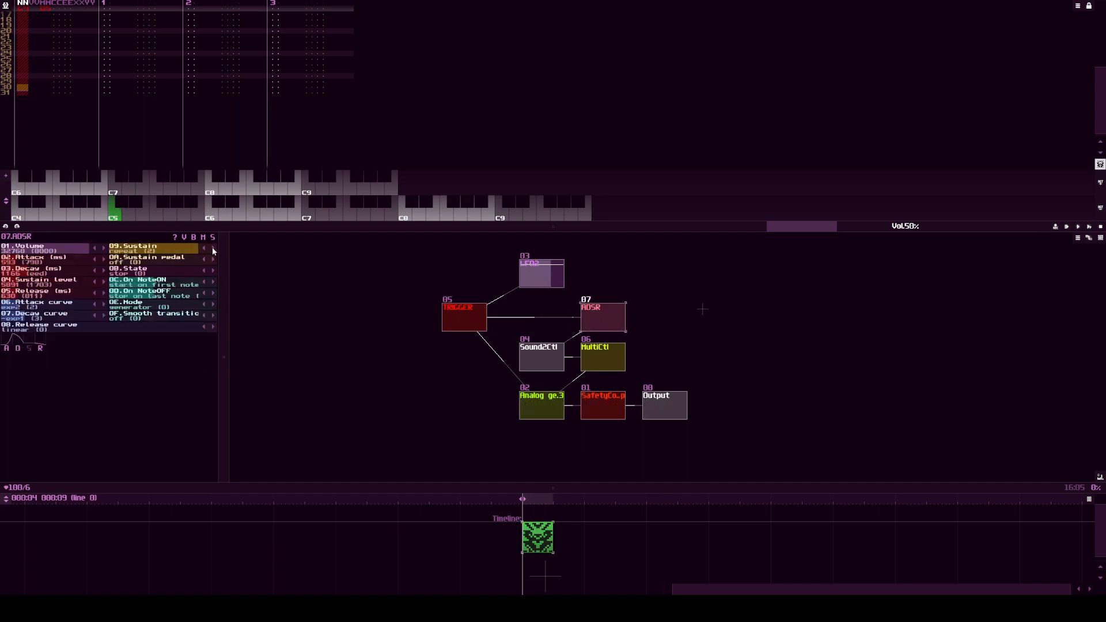
{"action": "left_click", "coordinate": [475, 314]}
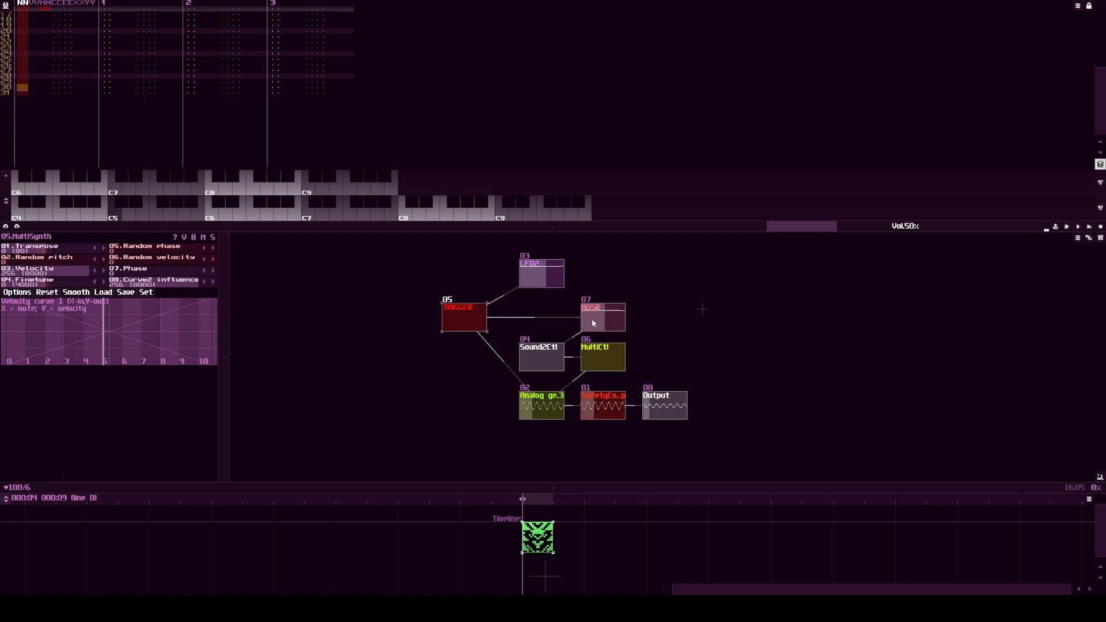
{"action": "key", "text": "z"}
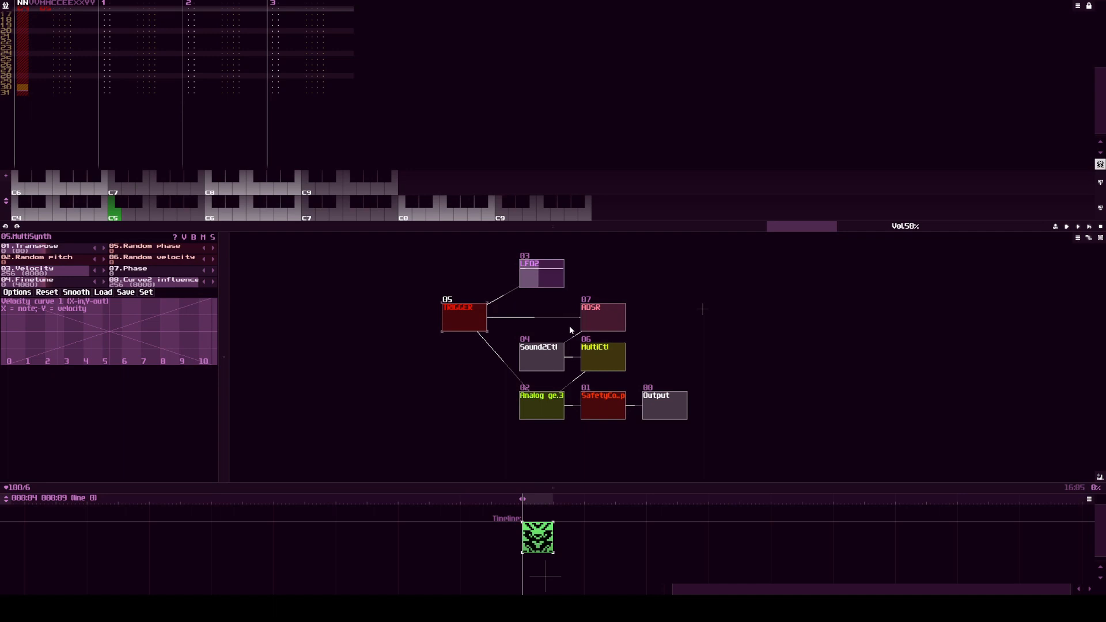
Step: Move the ADSR beside the LFO, unlink it from TRIGGER and Sound2Ctl, and unlink the LFO from TRIGGER
{"action": "left_click", "coordinate": [617, 322]}
{"action": "left_click_drag", "start_coordinate": [610, 320], "coordinate": [604, 278]}
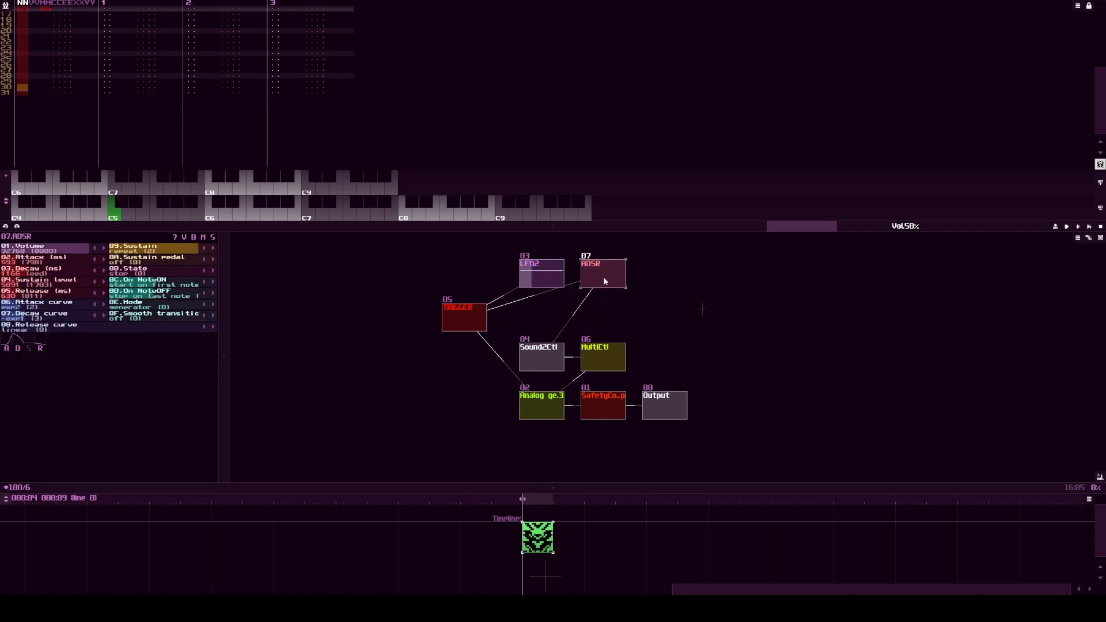
{"action": "left_click_drag", "start_coordinate": [465, 319], "coordinate": [599, 277]}
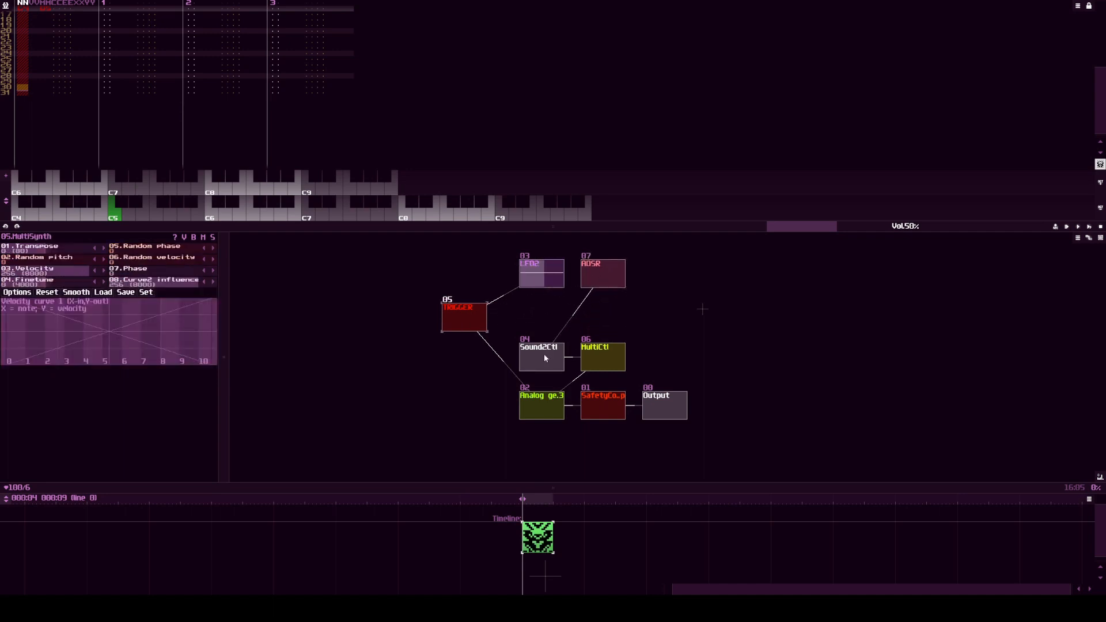
{"action": "left_click_drag", "start_coordinate": [543, 354], "coordinate": [566, 333]}
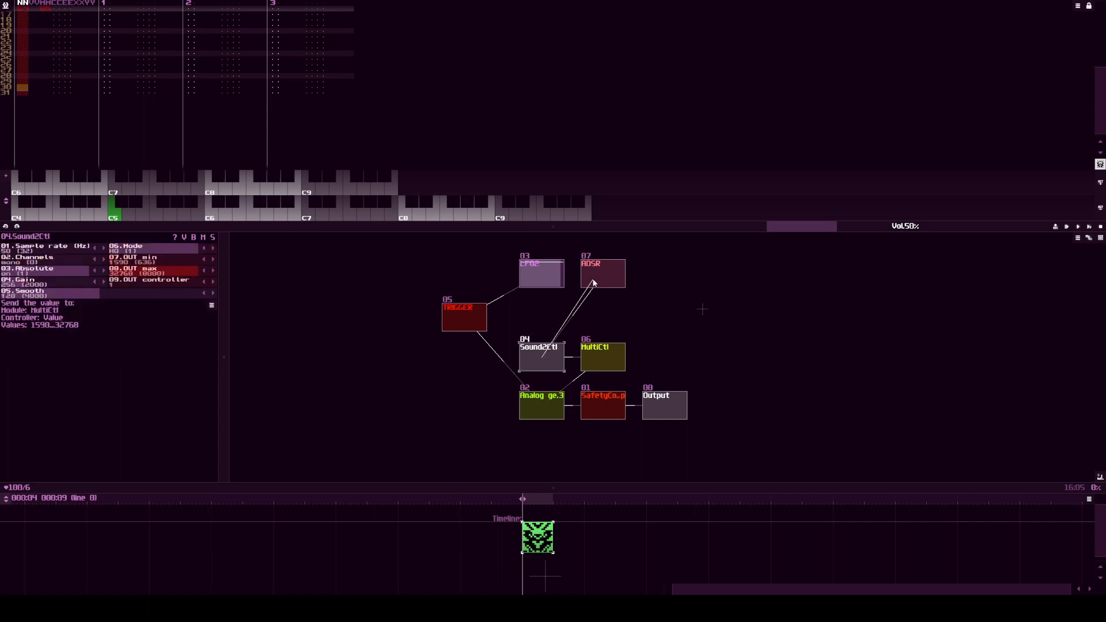
{"action": "left_click_drag", "start_coordinate": [594, 282], "coordinate": [595, 282]}
{"action": "left_click_drag", "start_coordinate": [465, 316], "coordinate": [526, 276]}
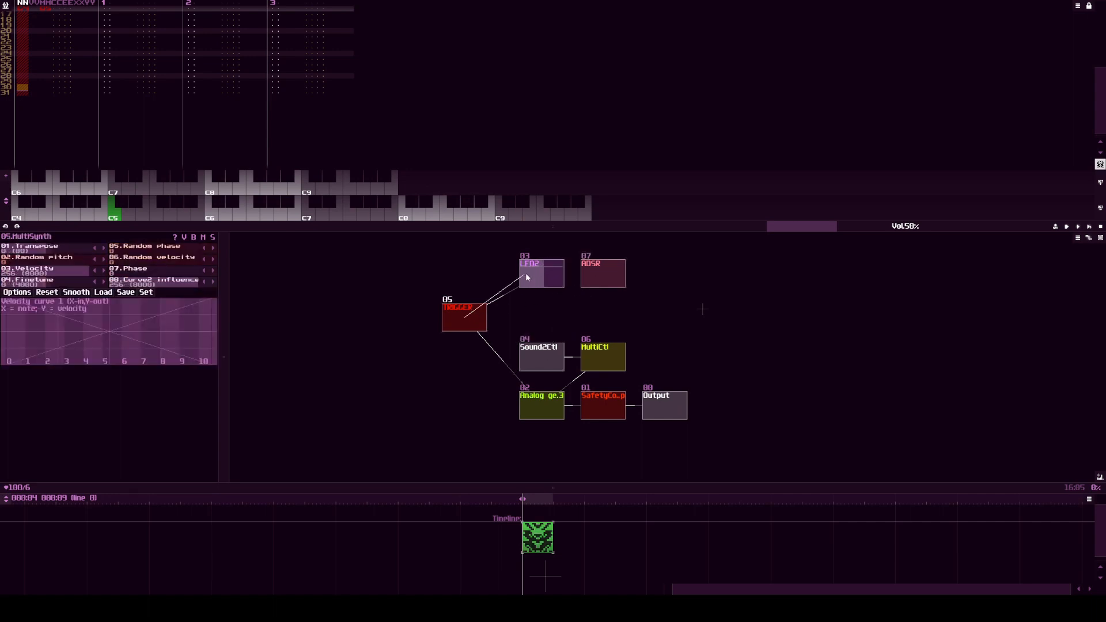
Step: Add a second Analog generator above Sound2Ctl, with TRIGGER feeding it and its output going to Sound2Ctl
{"action": "double_click", "coordinate": [540, 311]}
{"action": "double_click", "coordinate": [500, 145]}
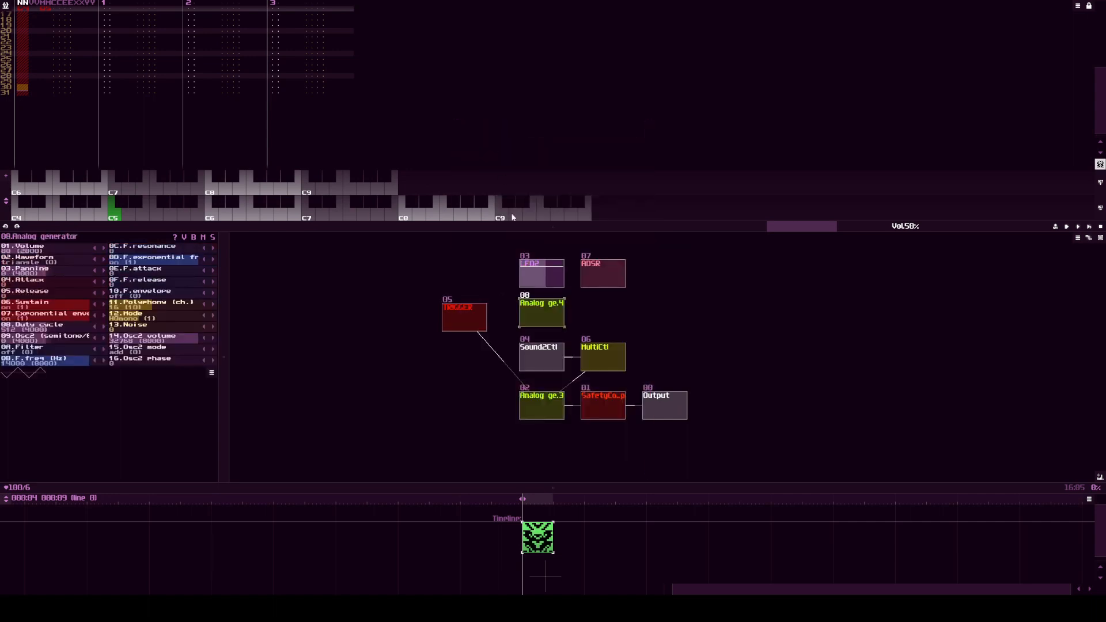
{"action": "left_click_drag", "start_coordinate": [469, 323], "coordinate": [540, 310]}
{"action": "mouse_move", "coordinate": [541, 311]}
{"action": "left_mouse_down"}
{"action": "mouse_move", "coordinate": [536, 349]}
{"action": "mouse_move", "coordinate": [535, 325]}
{"action": "left_mouse_up"}
Step: Give the new Analog generator a drawn waveform held flat at full positive level, Attack 158, Release 191 and Sustain off
{"action": "left_click_drag", "start_coordinate": [23, 261], "coordinate": [54, 264]}
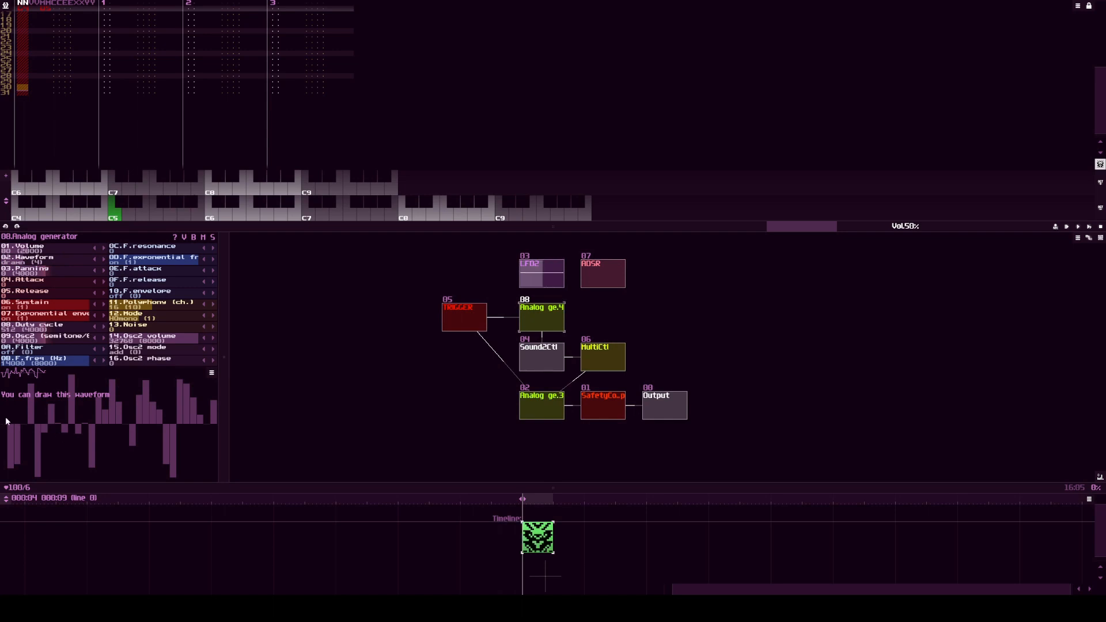
{"action": "mouse_move", "coordinate": [7, 425]}
{"action": "left_mouse_down"}
{"action": "mouse_move", "coordinate": [14, 368]}
{"action": "mouse_move", "coordinate": [294, 279]}
{"action": "left_mouse_up"}
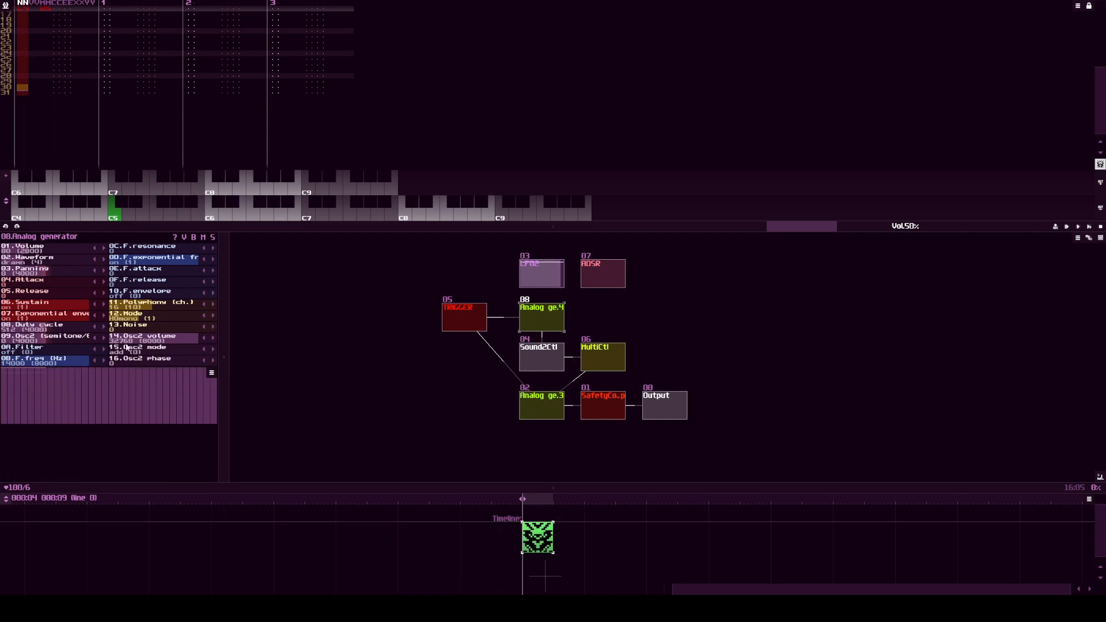
{"action": "left_click_drag", "start_coordinate": [23, 282], "coordinate": [68, 283]}
{"action": "left_click", "coordinate": [63, 306]}
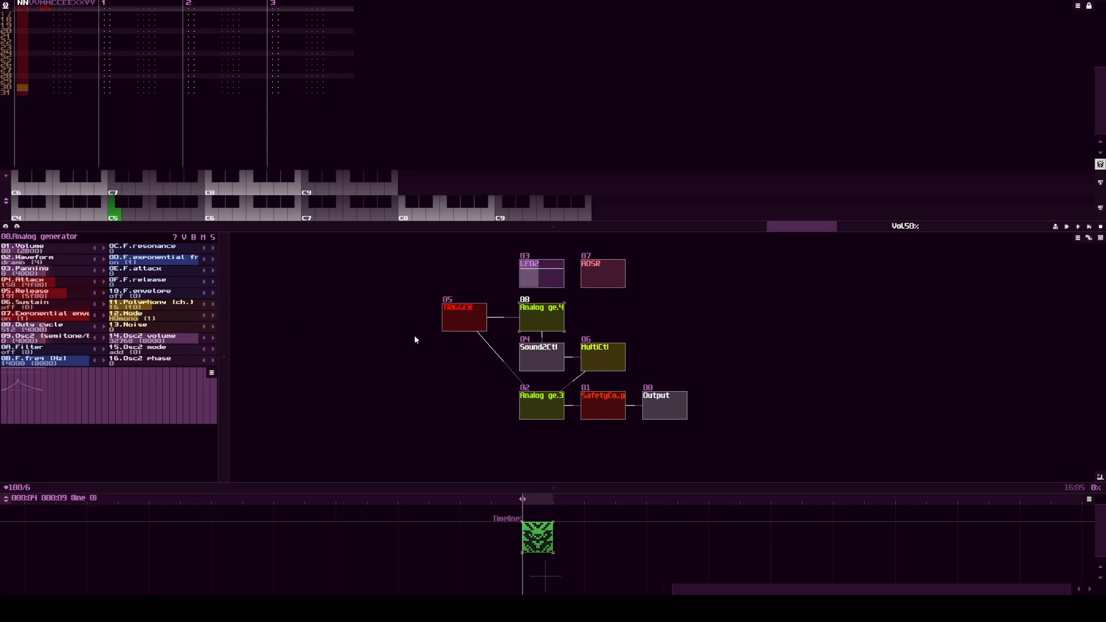
Step: Play notes through TRIGGER to hear the new generator's envelope driving the filter
{"action": "left_click", "coordinate": [454, 316]}
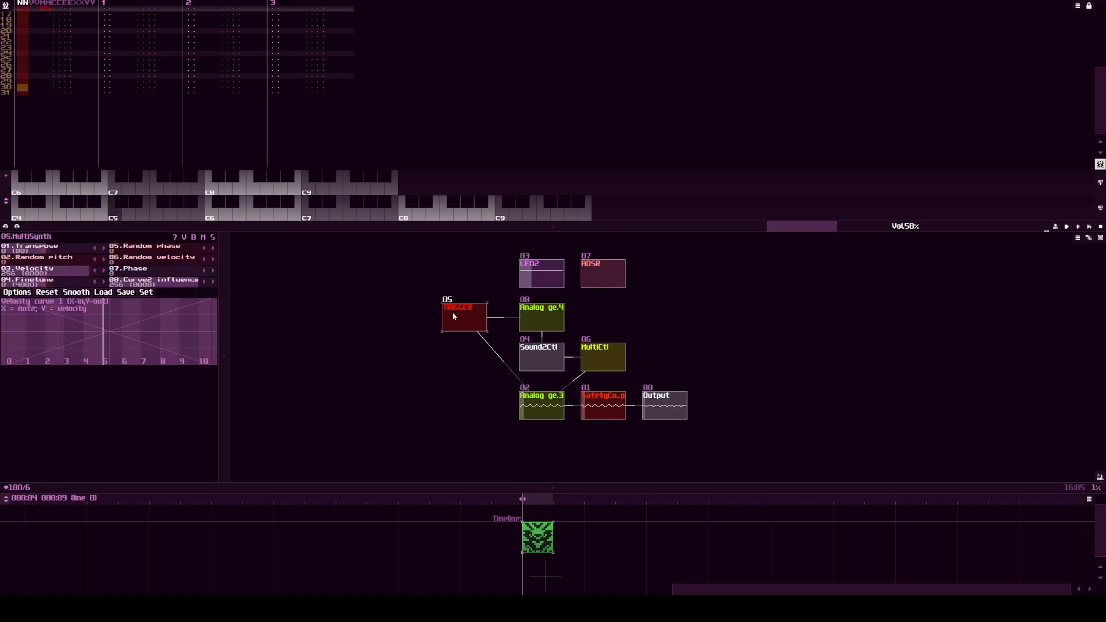
{"action": "key", "text": "z"}
{"action": "left_click", "coordinate": [541, 321]}
{"action": "key", "text": "z"}
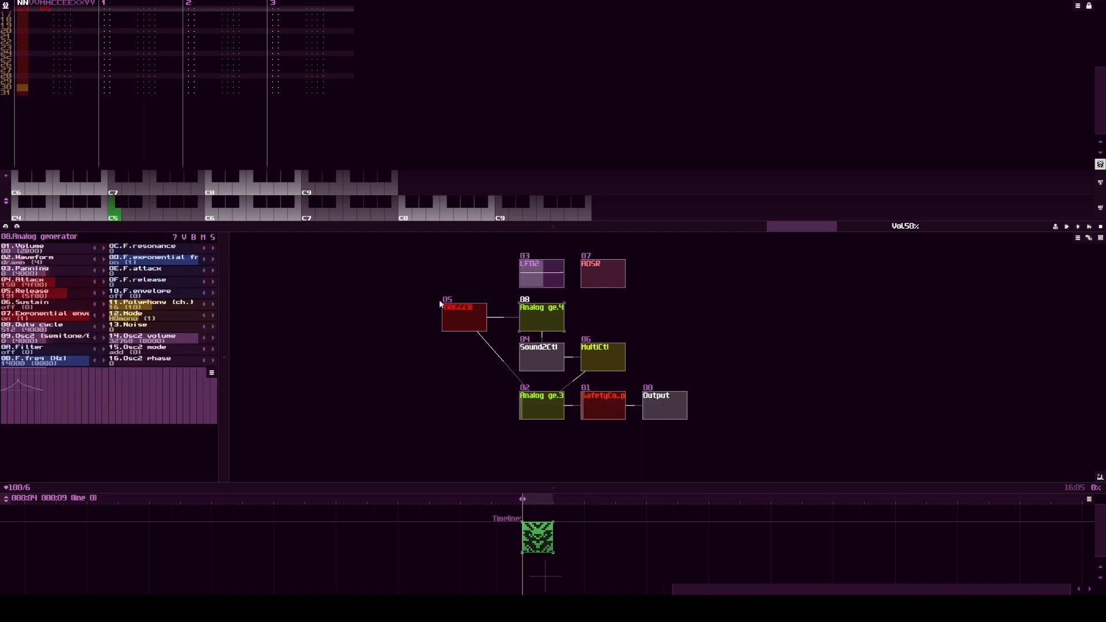
Step: Set the new Analog generator's Attack to 209 and Release to 230, and play test notes through TRIGGER
{"action": "left_click_drag", "start_coordinate": [66, 284], "coordinate": [84, 293]}
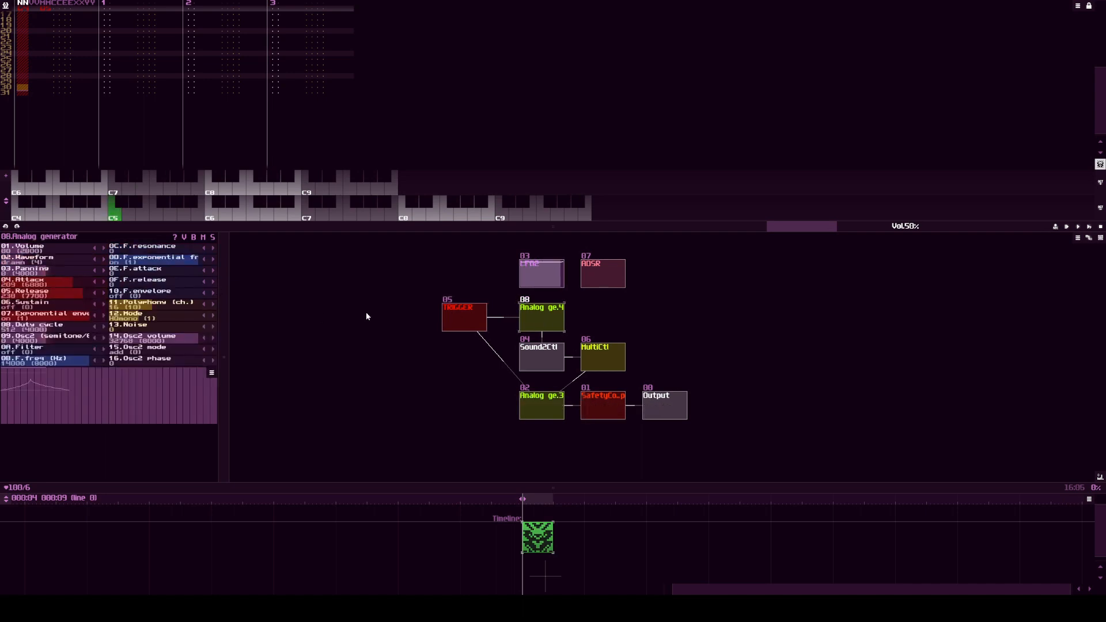
{"action": "left_click", "coordinate": [455, 310]}
{"action": "key", "text": "z"}
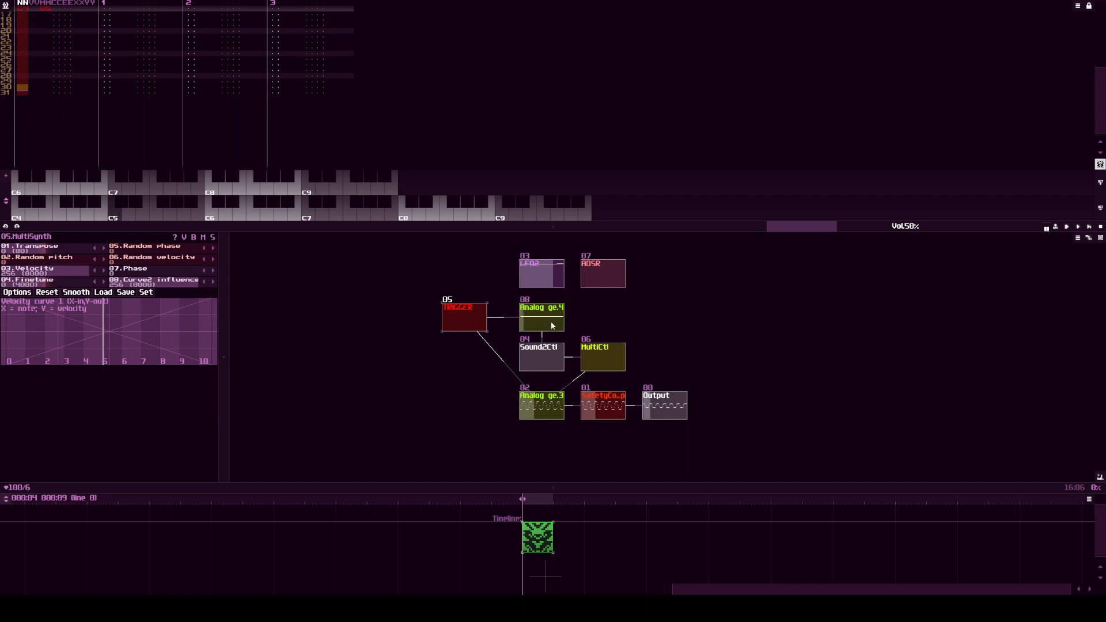
{"action": "key", "text": "z"}
Step: Set the new Analog generator's Volume to 256 and play a note through TRIGGER to hear the stronger sweep
{"action": "left_click", "coordinate": [546, 321]}
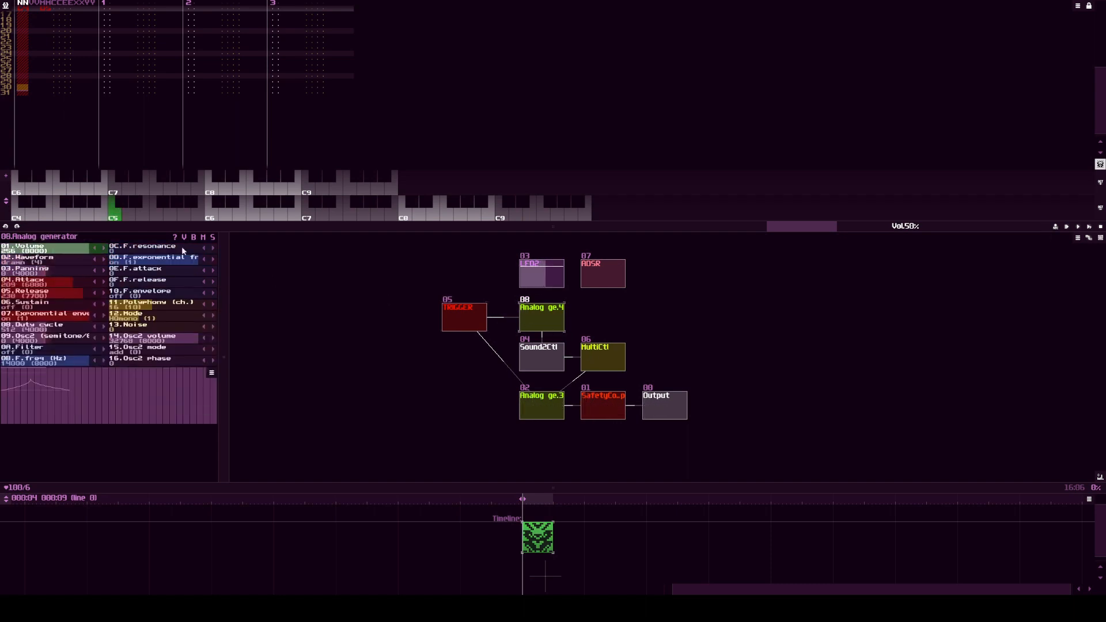
{"action": "left_click", "coordinate": [460, 320]}
{"action": "key", "text": "z"}
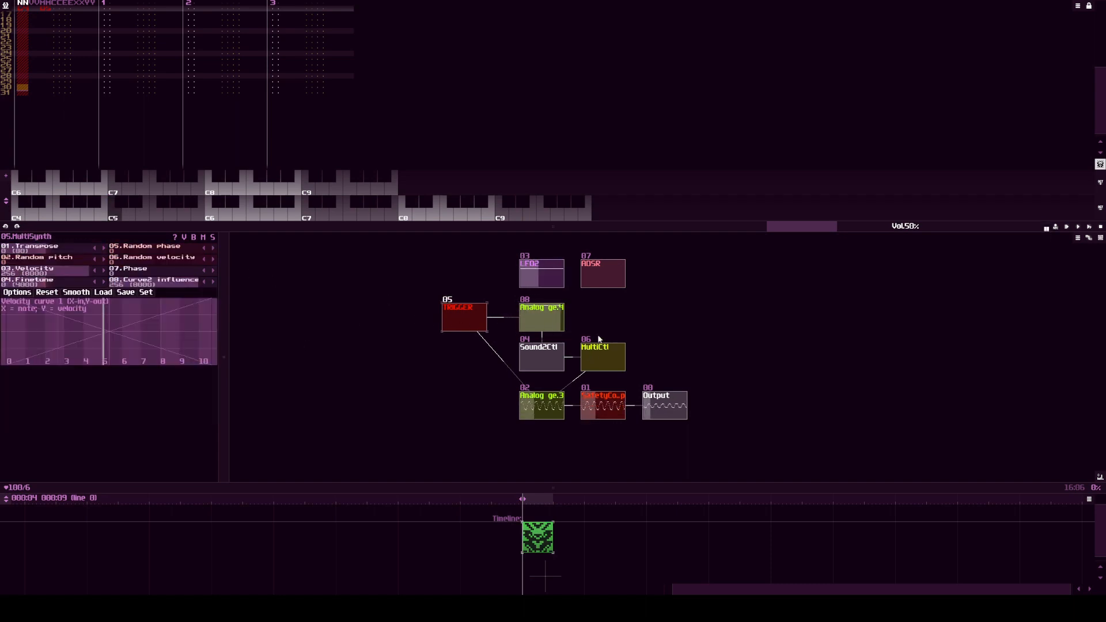
Step: Examine the MultiCtl's response curve and stop the pattern playback
{"action": "left_click", "coordinate": [591, 357]}
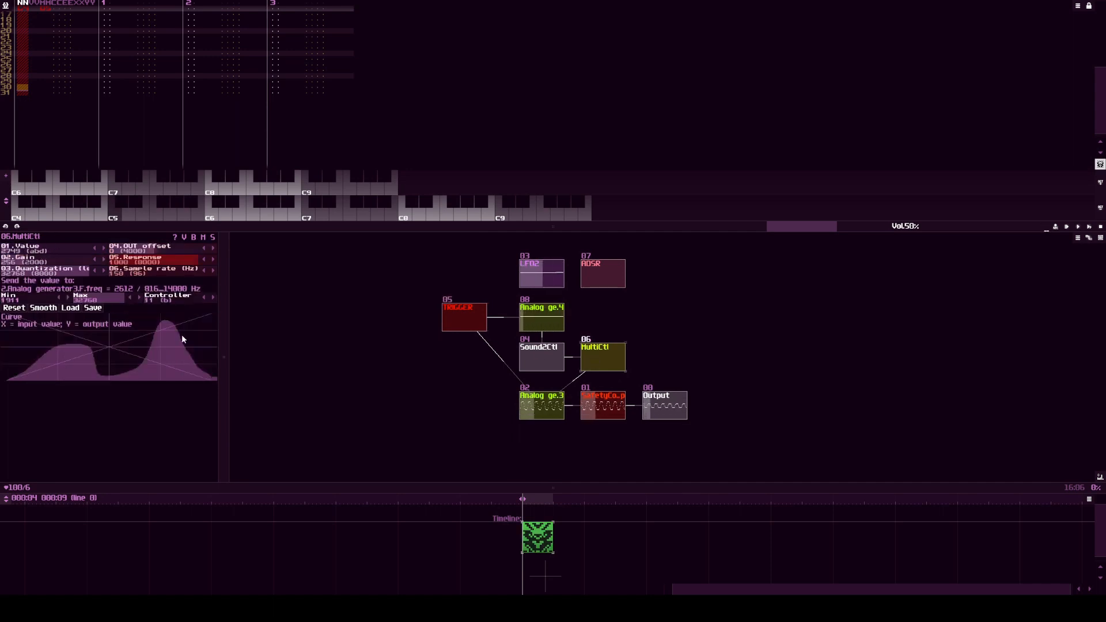
{"action": "key", "text": "space"}
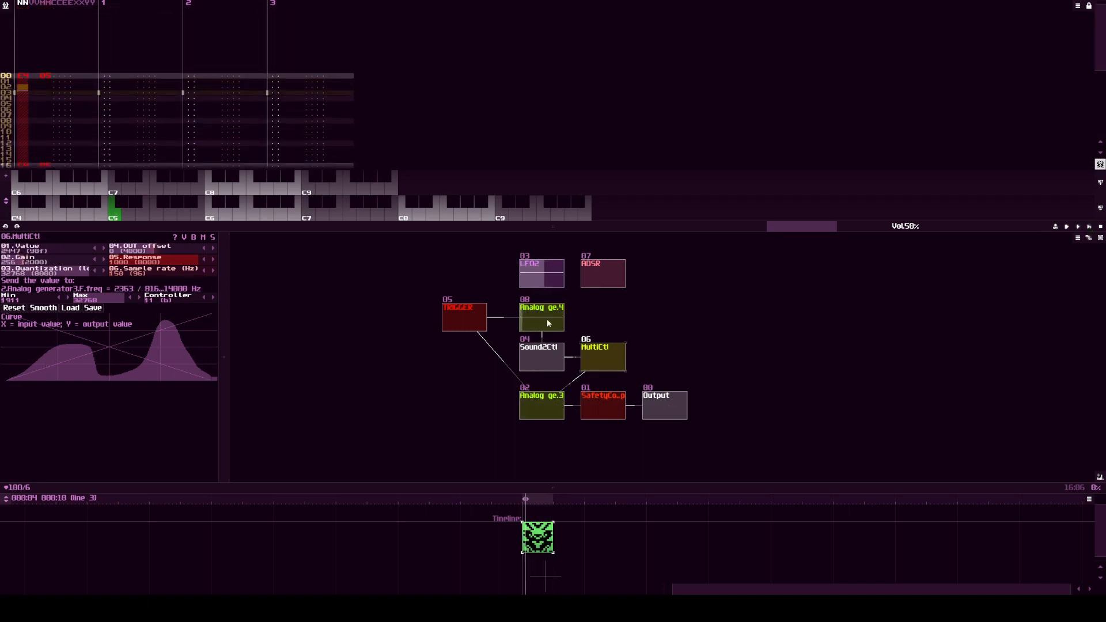
Step: Add a Sampler between TRIGGER and Sound2Ctl in place of the second Analog generator, and give it a name beginning with SamplerEn
{"action": "double_click", "coordinate": [620, 314]}
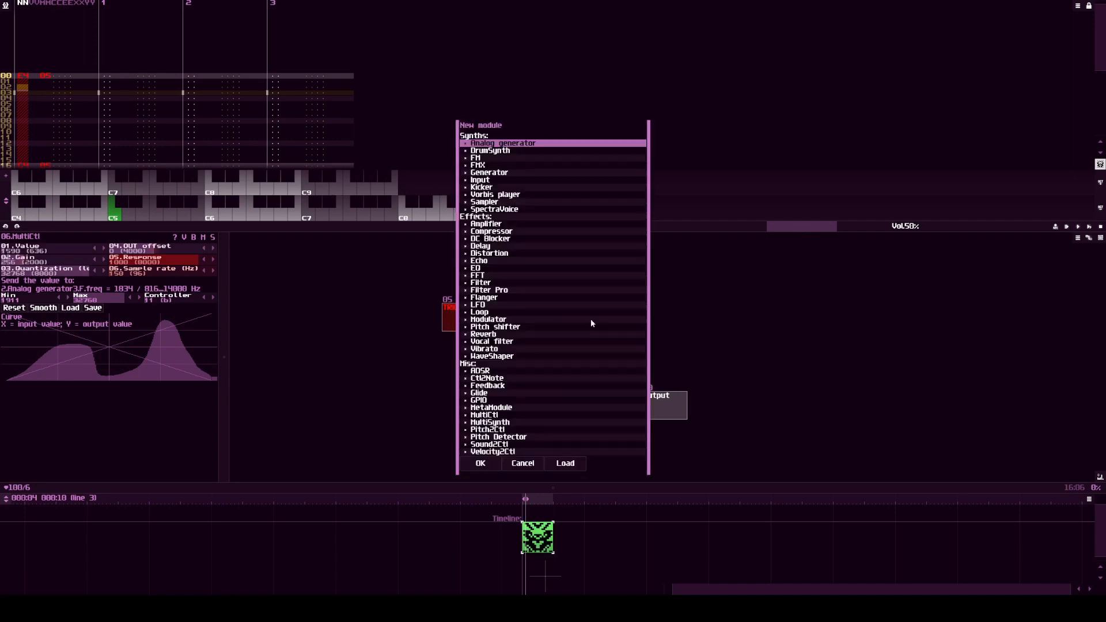
{"action": "double_click", "coordinate": [491, 203]}
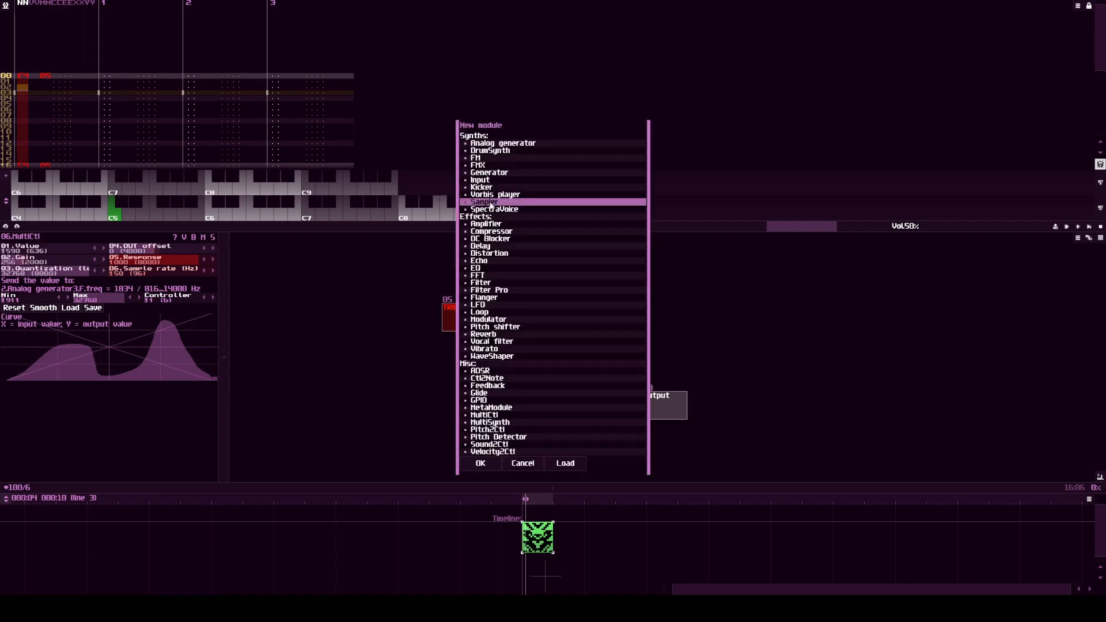
{"action": "left_click_drag", "start_coordinate": [547, 319], "coordinate": [470, 271]}
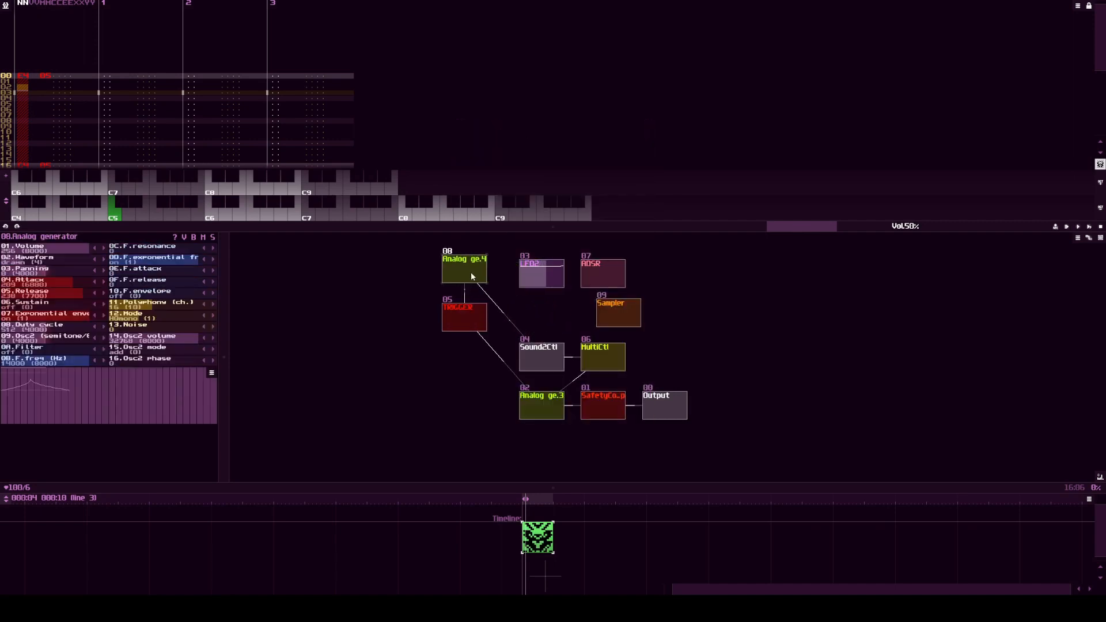
{"action": "left_click_drag", "start_coordinate": [463, 314], "coordinate": [466, 269]}
{"action": "left_click_drag", "start_coordinate": [467, 266], "coordinate": [548, 354]}
{"action": "left_click_drag", "start_coordinate": [615, 314], "coordinate": [546, 317]}
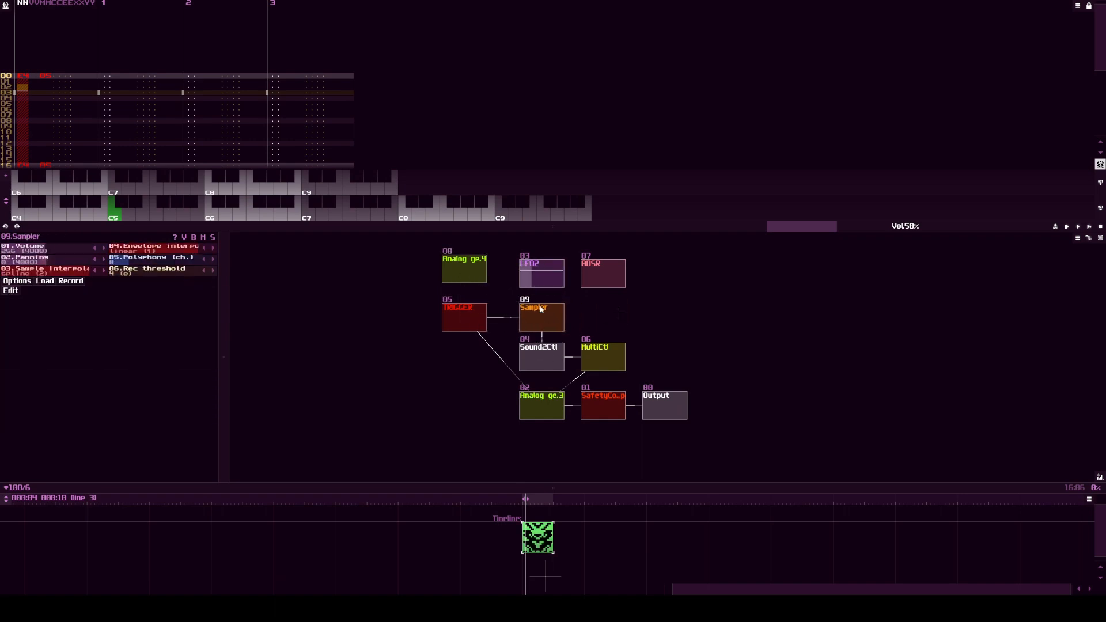
{"action": "double_click", "coordinate": [546, 318]}
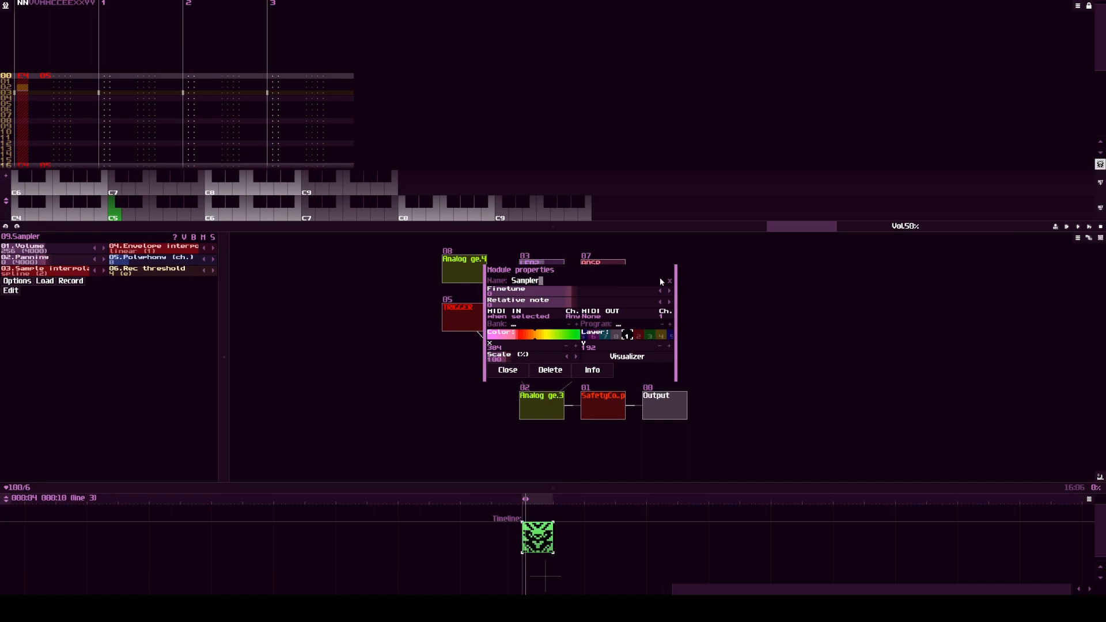
{"action": "key", "text": "Escape"}
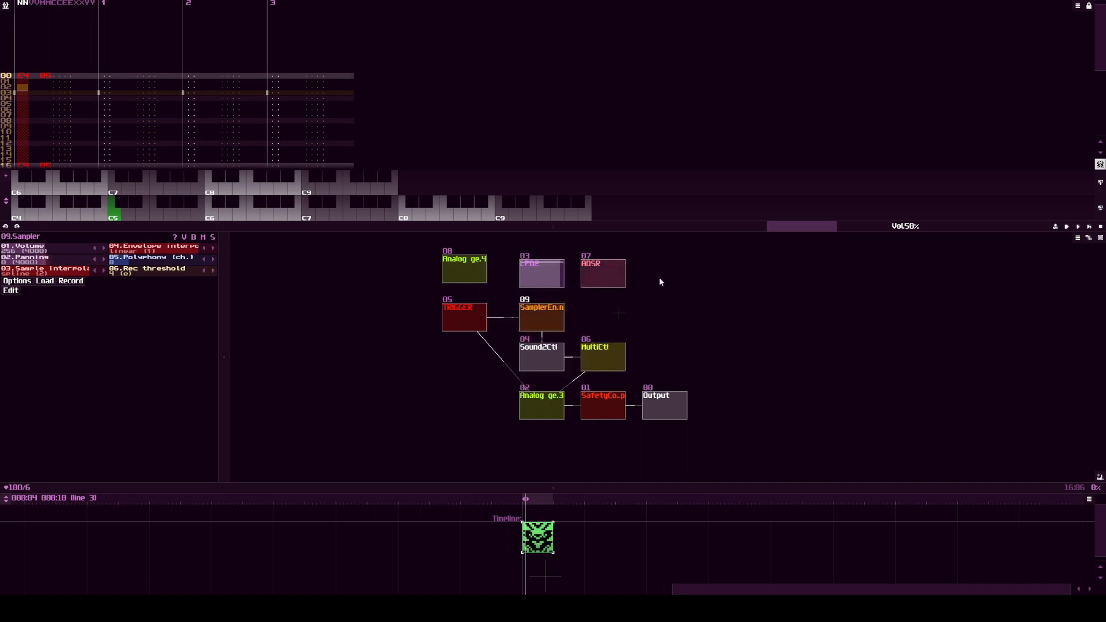
Step: Create a new 16-bit, 44100 Hz sample in the Sampler with a length of one sample
{"action": "left_click", "coordinate": [12, 291]}
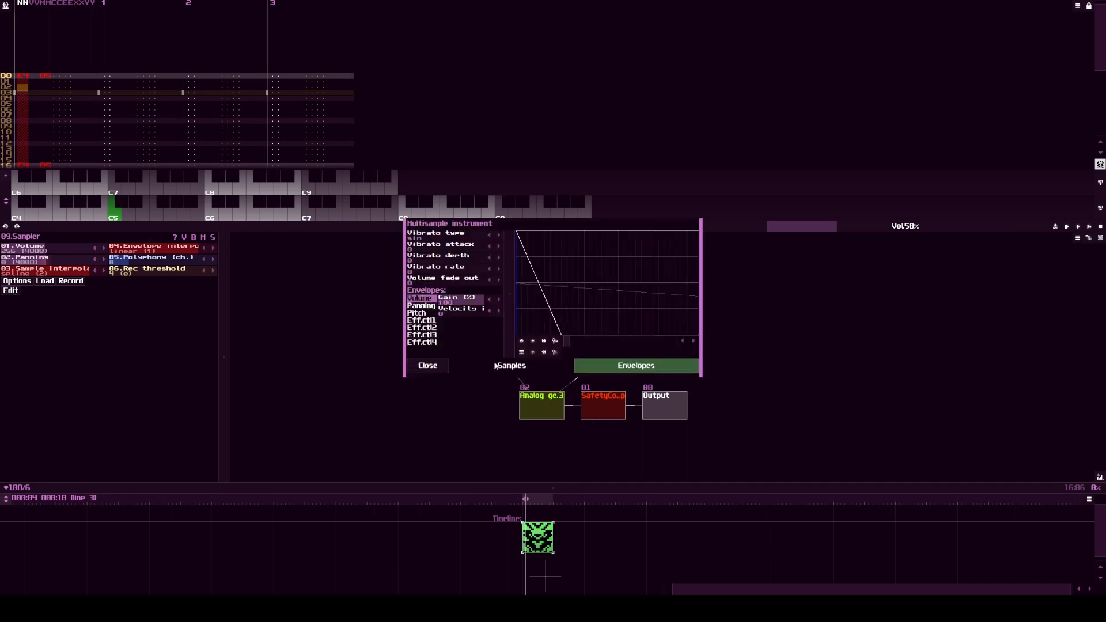
{"action": "left_click", "coordinate": [497, 365]}
{"action": "left_click", "coordinate": [522, 345]}
{"action": "left_click", "coordinate": [524, 357]}
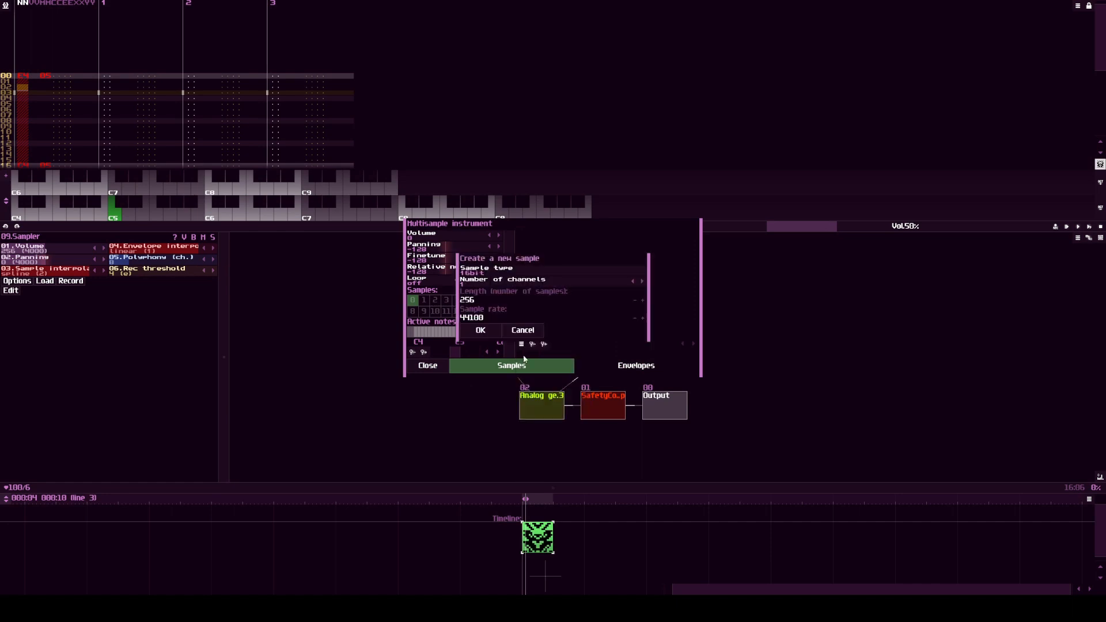
{"action": "left_click", "coordinate": [483, 299]}
{"action": "key", "text": "BackSpace"}
{"action": "key", "text": "BackSpace"}
{"action": "left_click", "coordinate": [480, 330]}
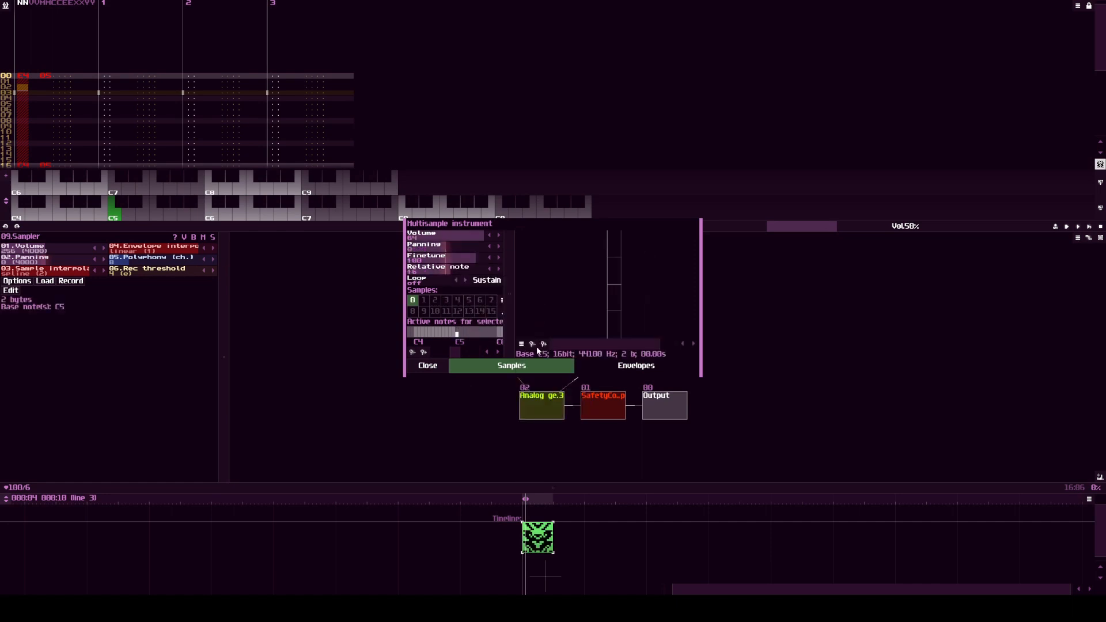
Step: Paint the Sampler's single sample value at full positive level using paint mode, then switch paint mode off
{"action": "left_click", "coordinate": [521, 344]}
{"action": "left_click", "coordinate": [547, 462]}
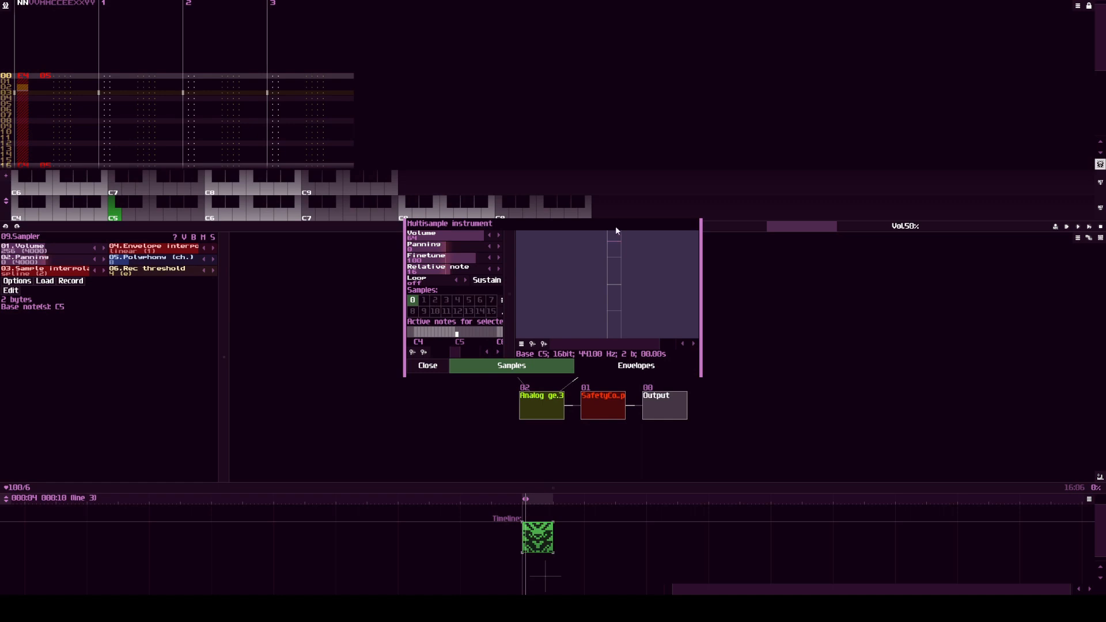
{"action": "left_click", "coordinate": [522, 344]}
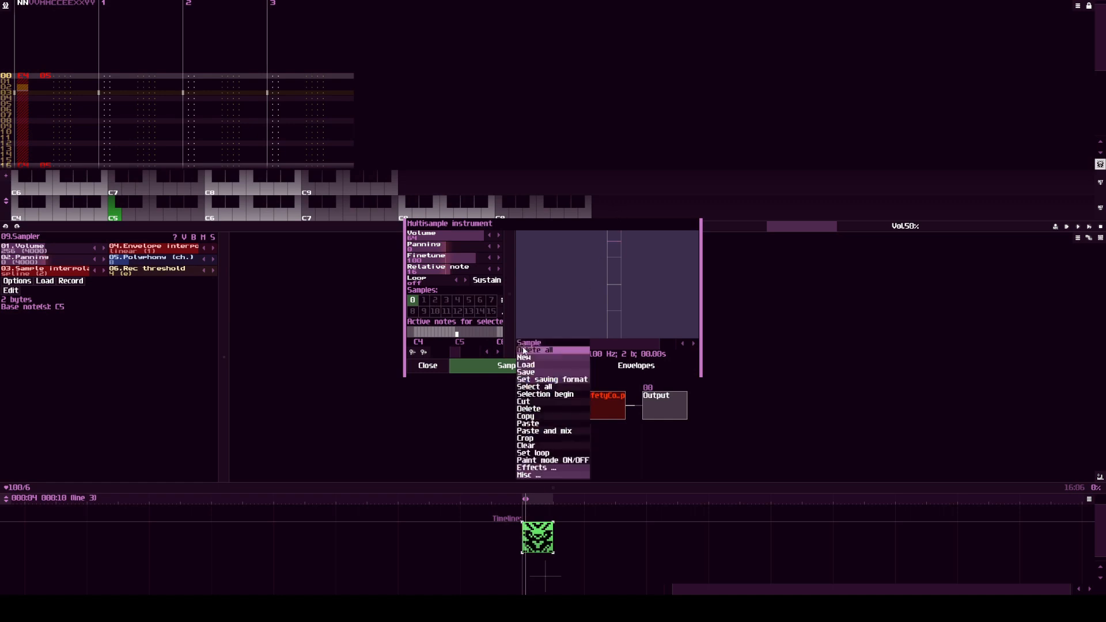
{"action": "left_click", "coordinate": [548, 462]}
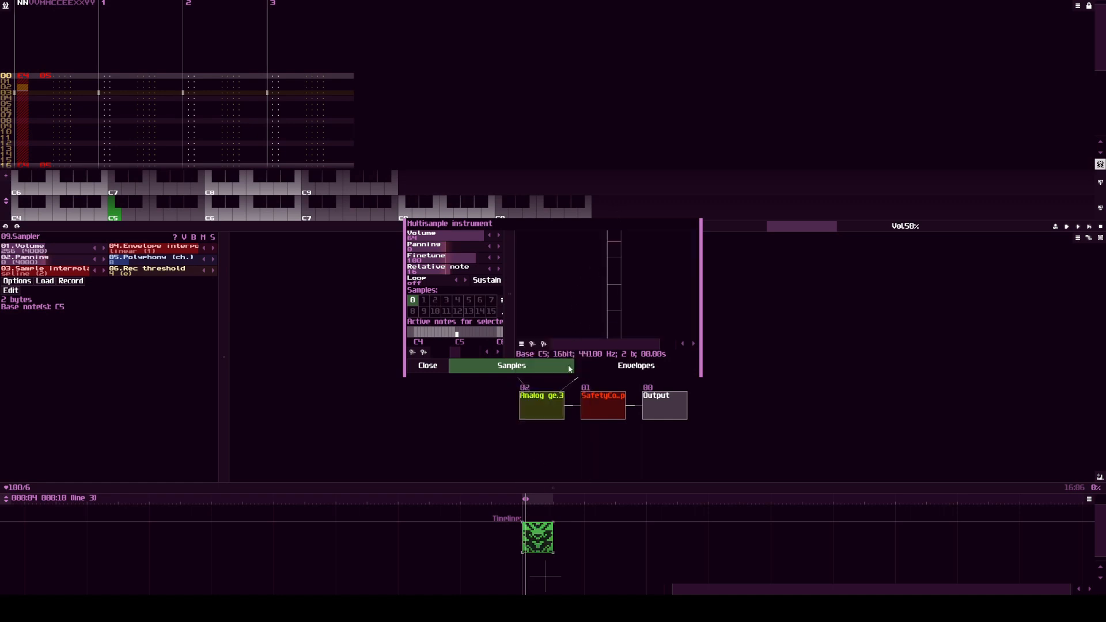
Step: Turn on Loop and Sustain for the sample and play test notes
{"action": "left_click", "coordinate": [465, 281]}
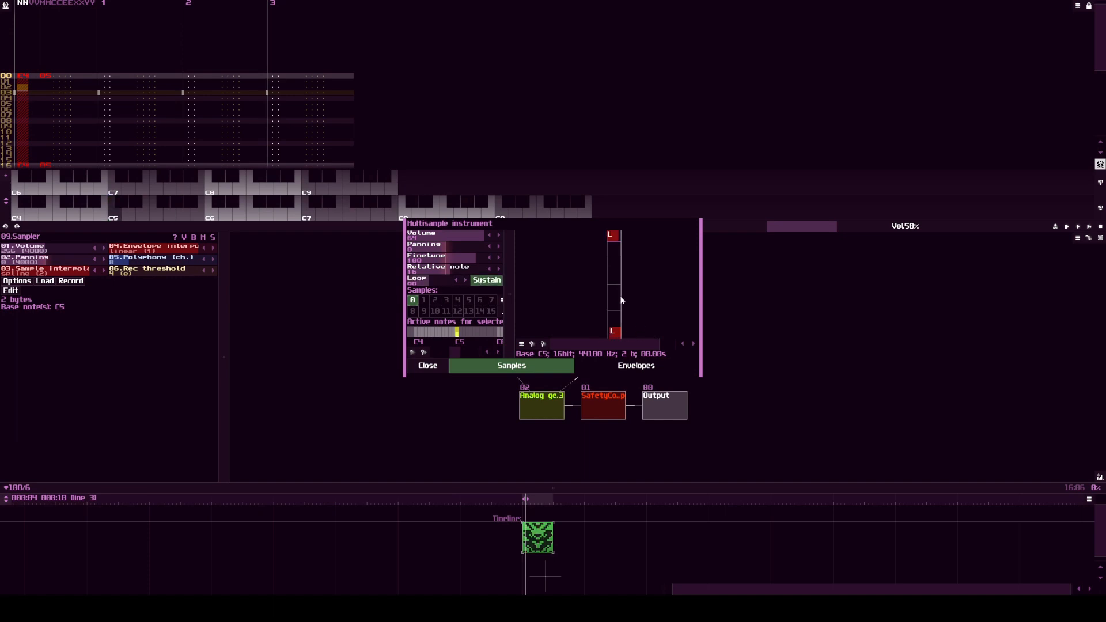
{"action": "key", "text": "q"}
{"action": "key", "text": "q"}
Step: Reshape the Sampler's volume envelope into a straight ramp rising from 0.00 at line 0 to full level, and close the editor
{"action": "left_click", "coordinate": [628, 368]}
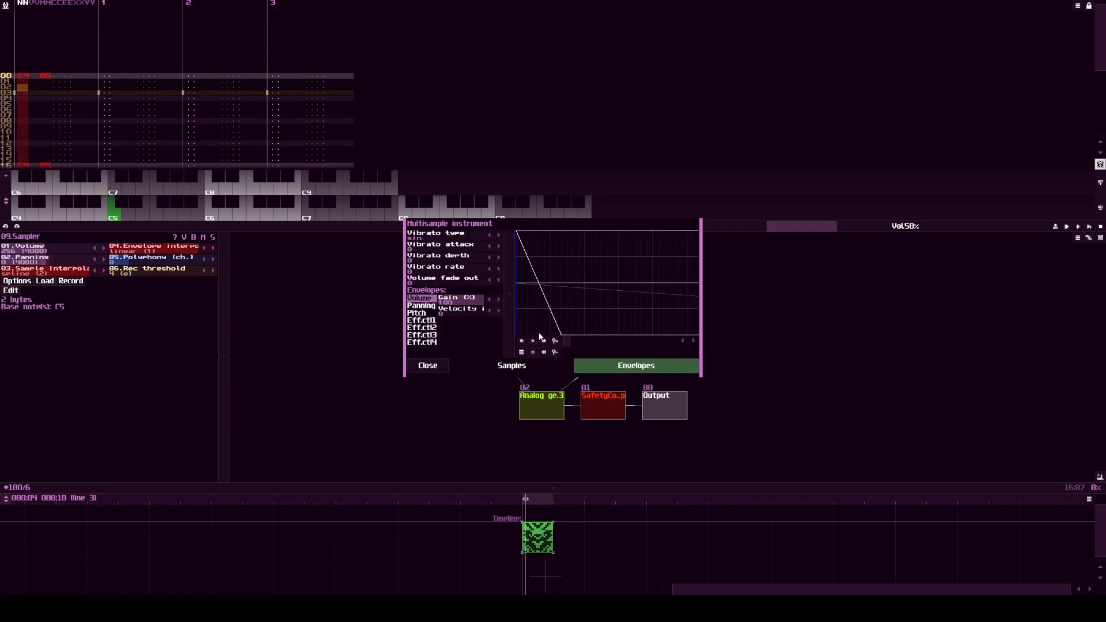
{"action": "right_click", "coordinate": [520, 241]}
{"action": "left_click_drag", "start_coordinate": [562, 335], "coordinate": [655, 231]}
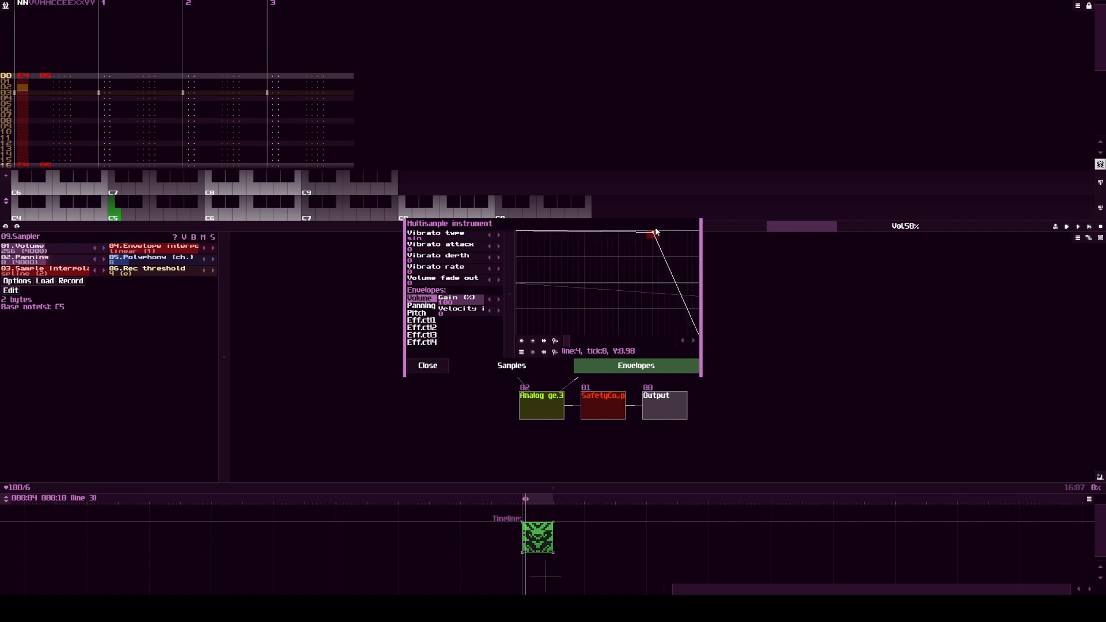
{"action": "scroll", "coordinate": [628, 280], "scroll_direction": "down", "scroll_amount": 3}
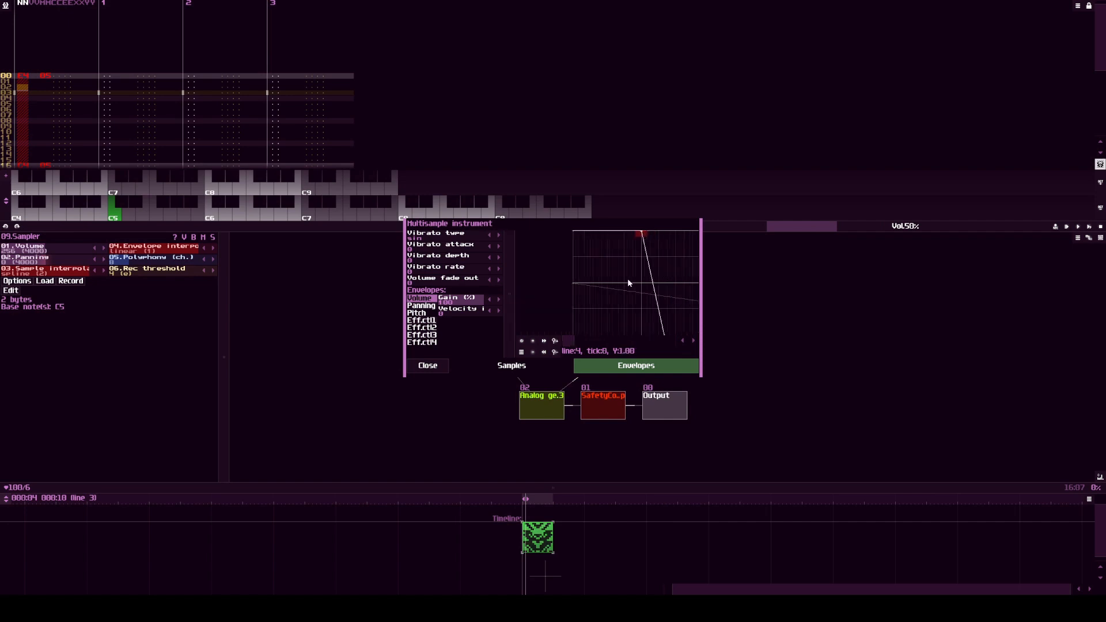
{"action": "left_click", "coordinate": [693, 342]}
{"action": "left_click", "coordinate": [692, 342]}
{"action": "left_click", "coordinate": [692, 342]}
{"action": "left_click", "coordinate": [692, 342]}
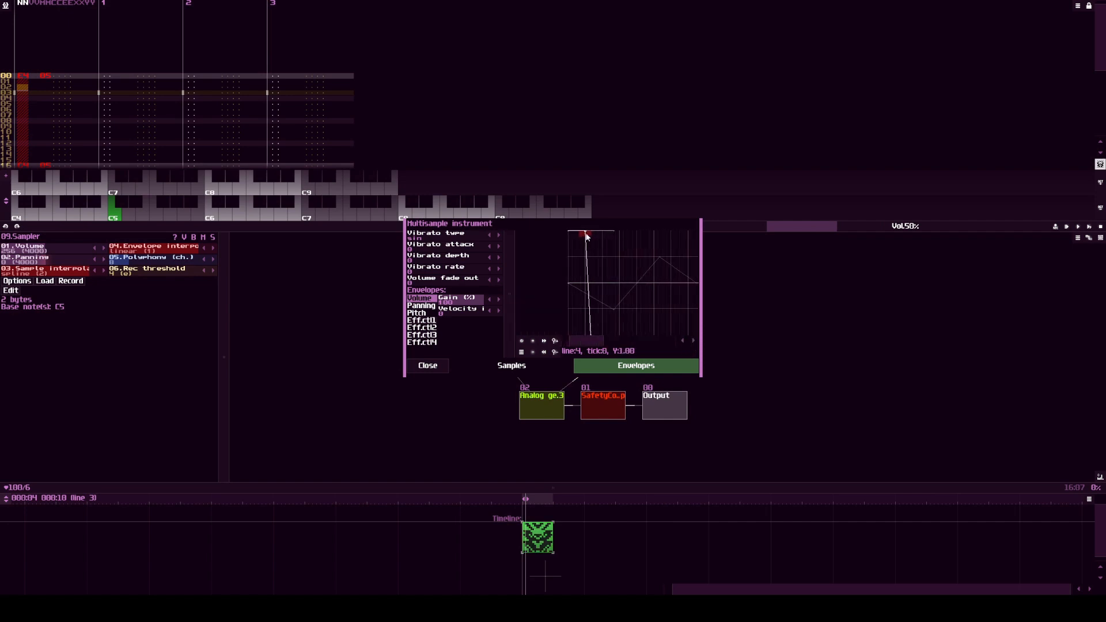
{"action": "left_click_drag", "start_coordinate": [586, 232], "coordinate": [611, 231]}
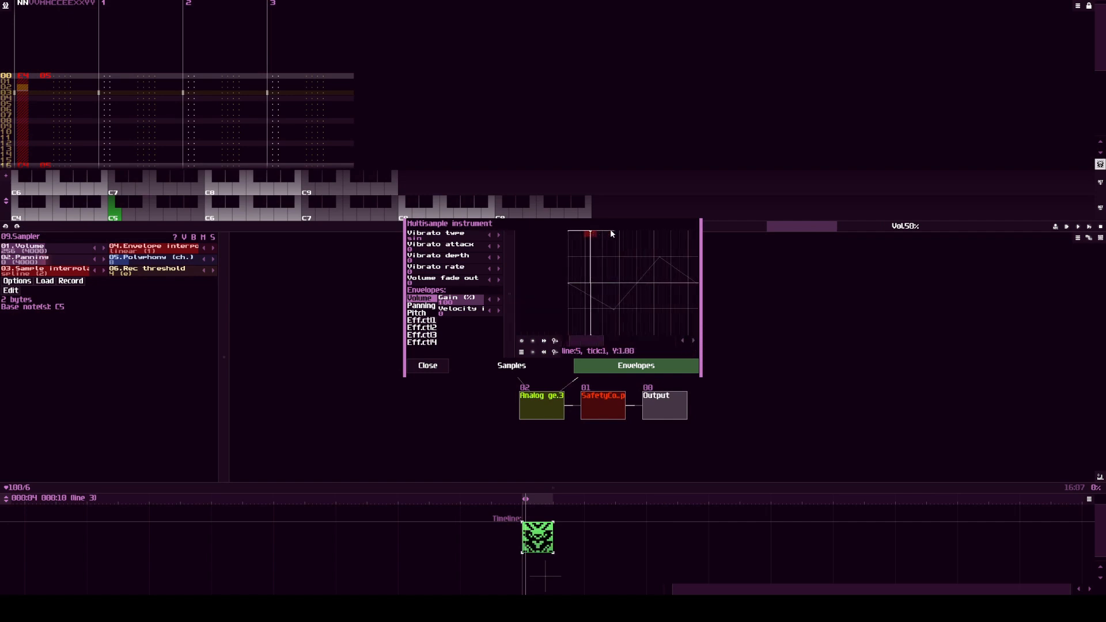
{"action": "left_click", "coordinate": [591, 334]}
{"action": "left_click_drag", "start_coordinate": [614, 230], "coordinate": [637, 229]}
{"action": "left_click_drag", "start_coordinate": [572, 235], "coordinate": [566, 258]}
{"action": "left_click", "coordinate": [512, 366]}
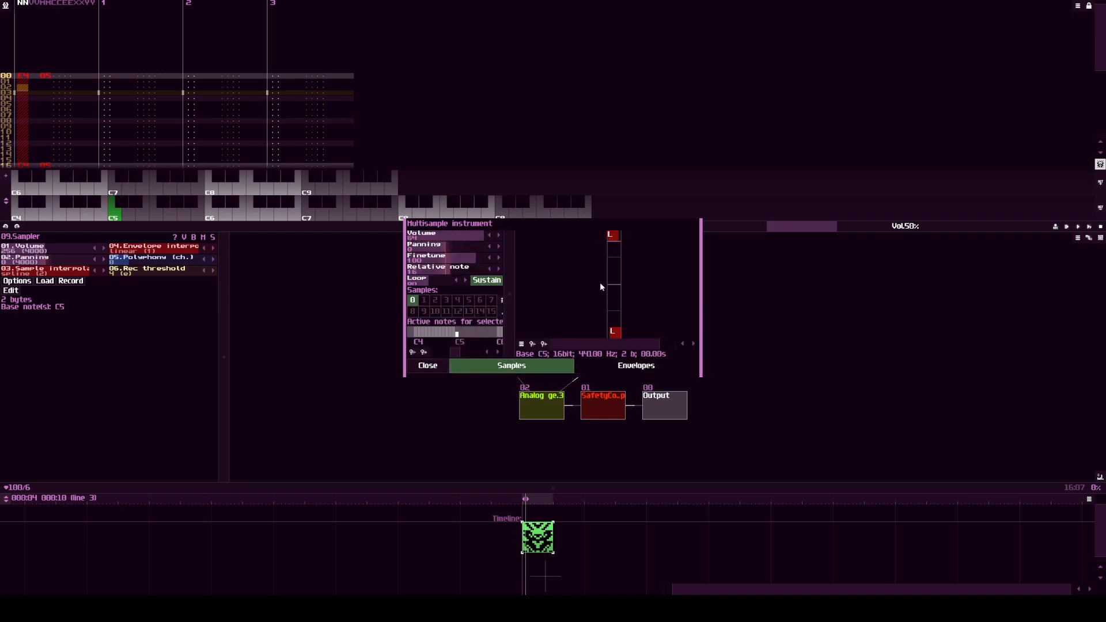
{"action": "left_click", "coordinate": [437, 369]}
Step: Set the Sampler's Volume to 512 and its sample interpolation to off, playing test notes through TRIGGER
{"action": "left_click", "coordinate": [483, 318]}
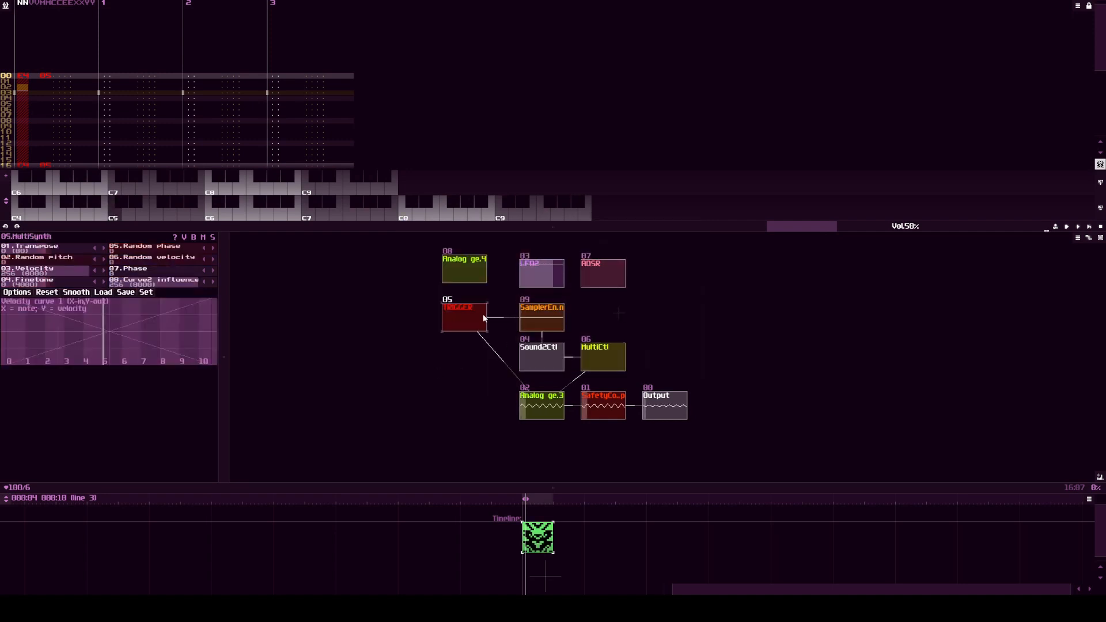
{"action": "left_click", "coordinate": [546, 317]}
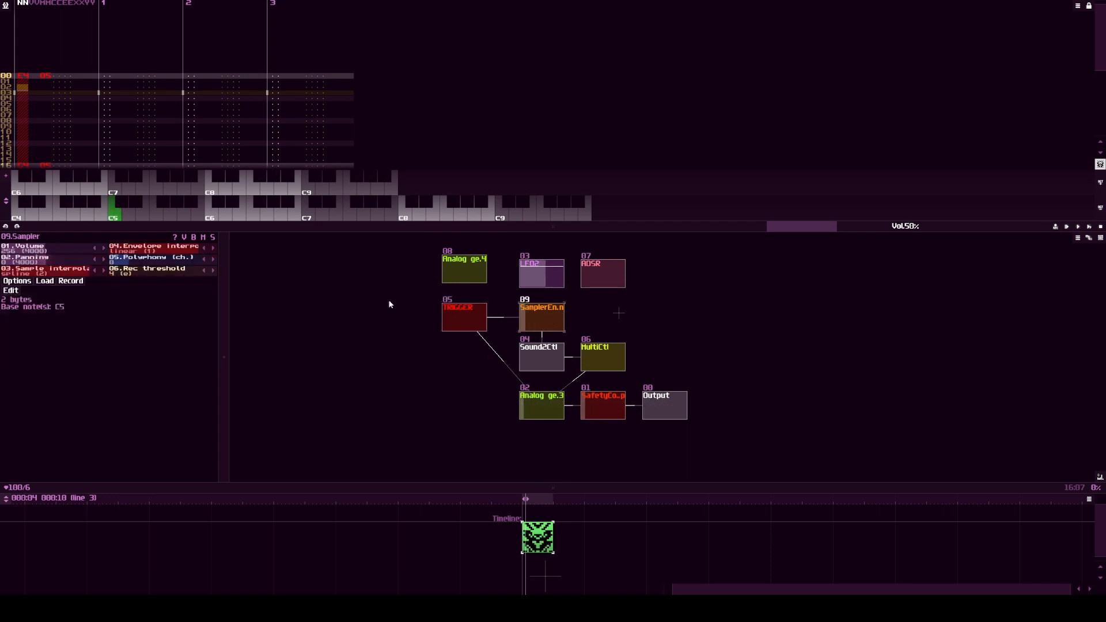
{"action": "left_click", "coordinate": [469, 320]}
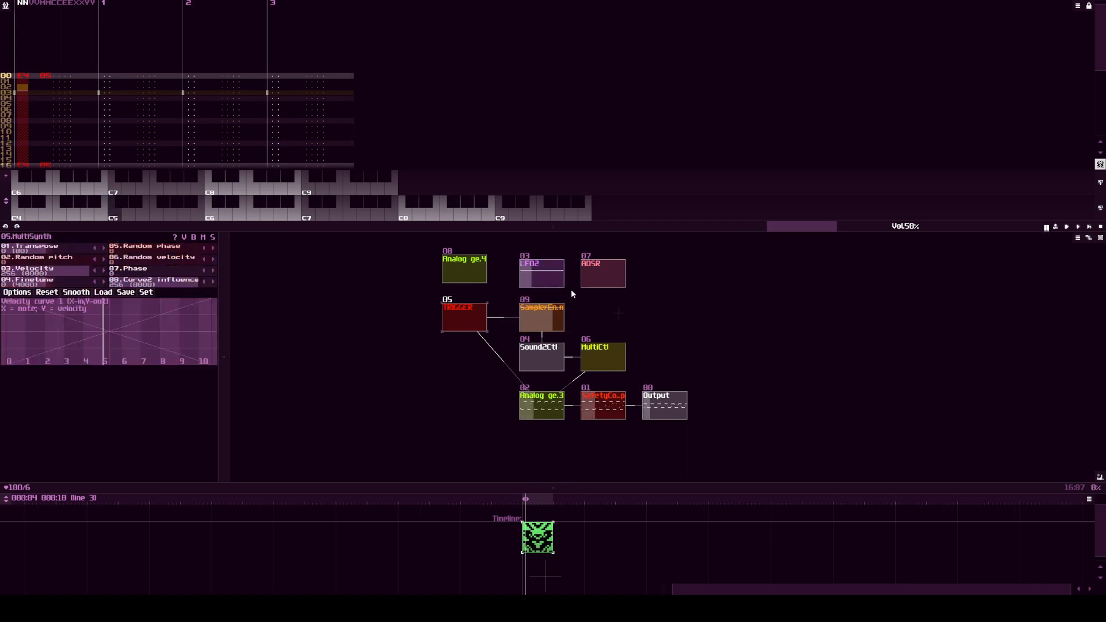
{"action": "left_click", "coordinate": [541, 317]}
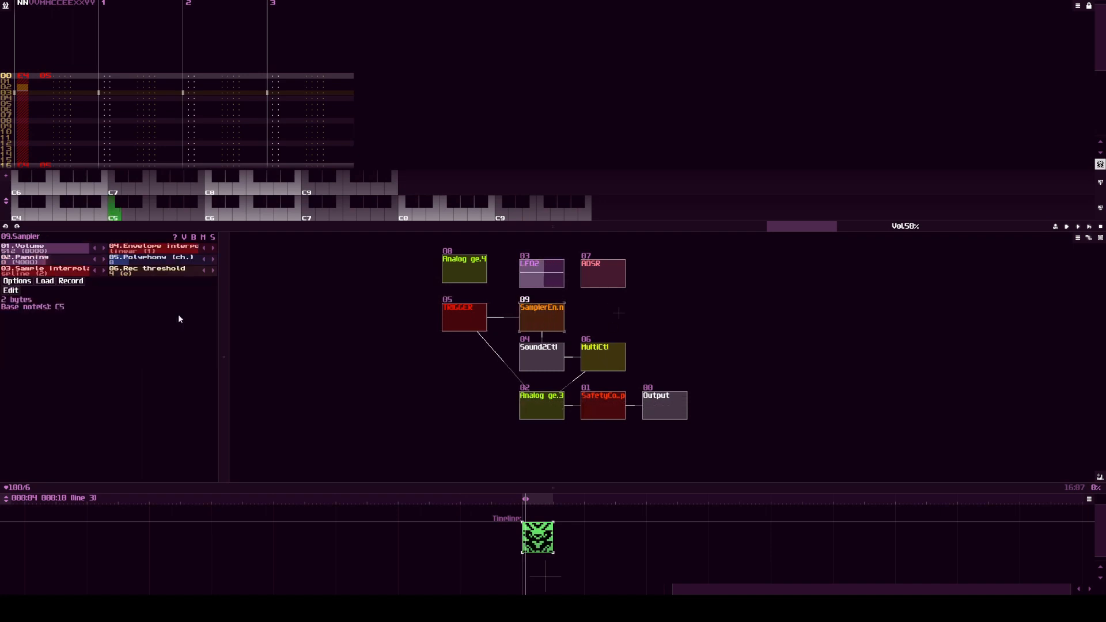
{"action": "double_click", "coordinate": [96, 271]}
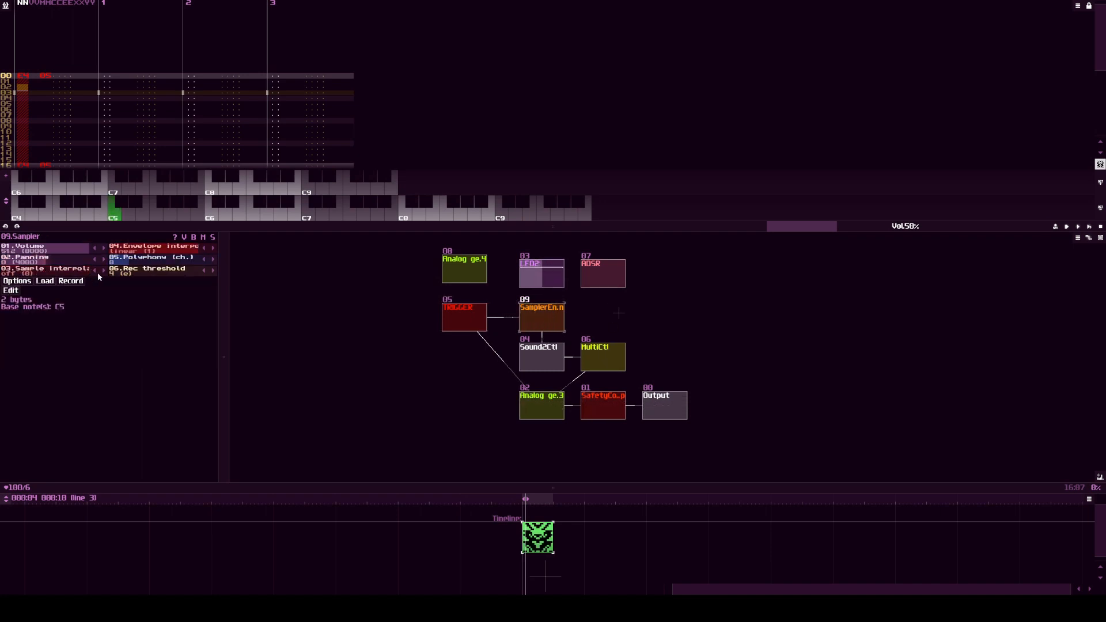
{"action": "left_click", "coordinate": [483, 315]}
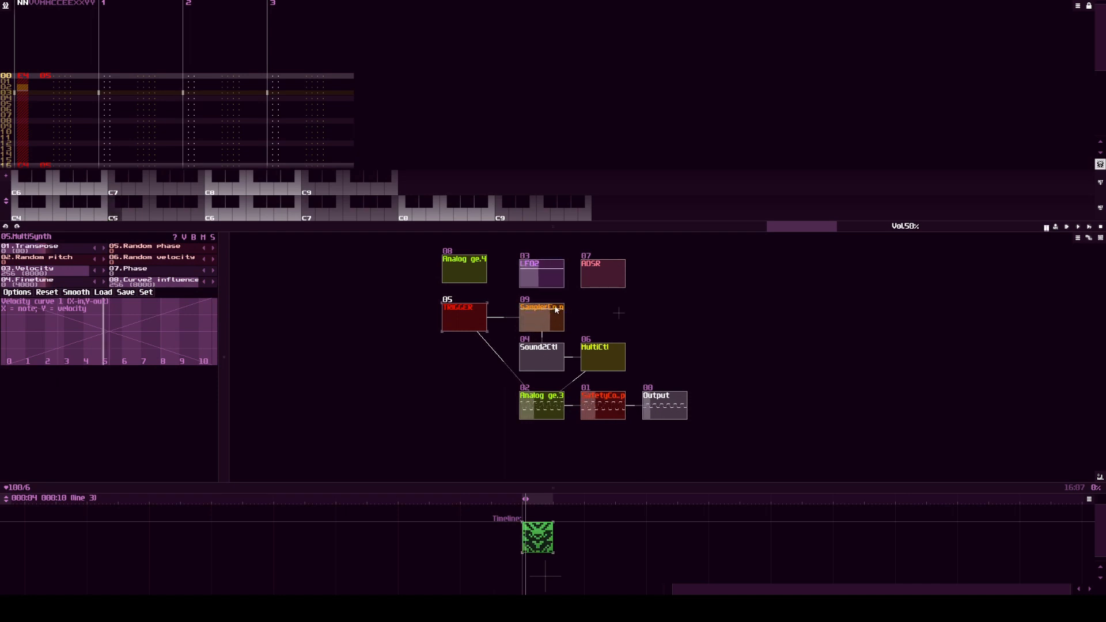
Step: Load the mc exp curve into MultiCtl and play a note through TRIGGER to hear the filter sweep
{"action": "left_click", "coordinate": [602, 357]}
{"action": "left_click", "coordinate": [70, 307]}
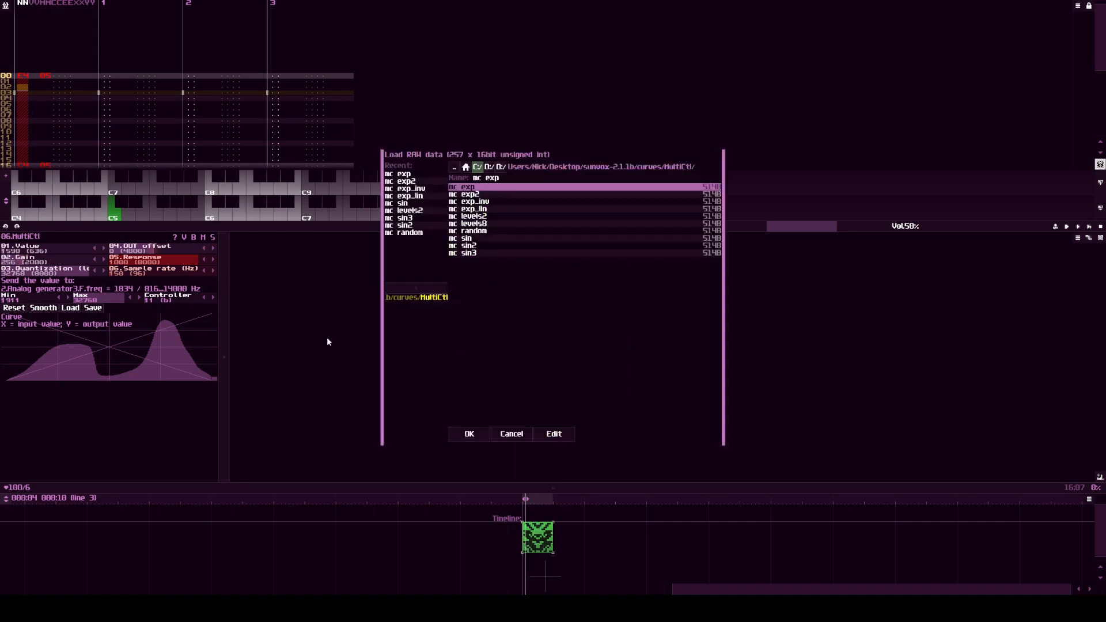
{"action": "left_click", "coordinate": [474, 432]}
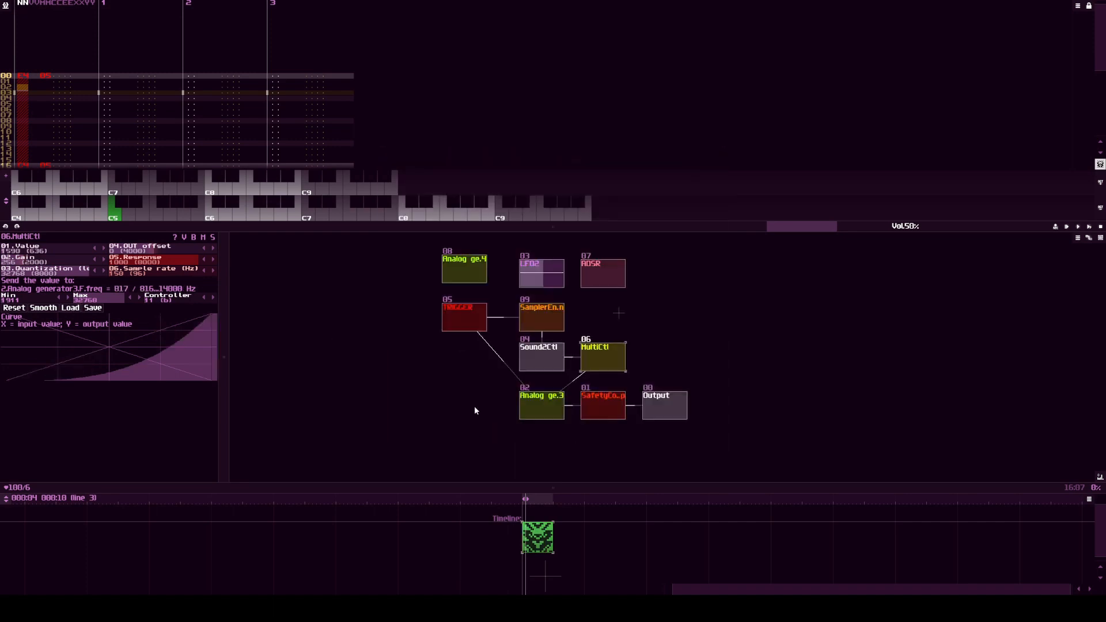
{"action": "left_click", "coordinate": [472, 313]}
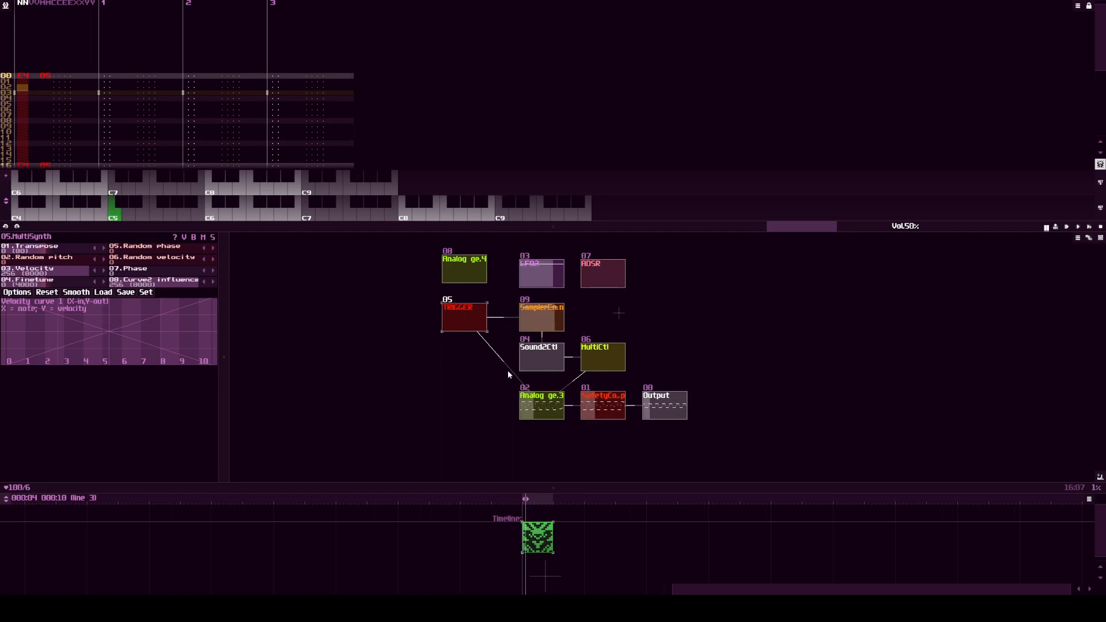
Step: Add points to the Sampler's volume envelope at line 4 with level 0.73 and line 12 with level 0.50
{"action": "left_click", "coordinate": [545, 317]}
{"action": "left_click", "coordinate": [14, 291]}
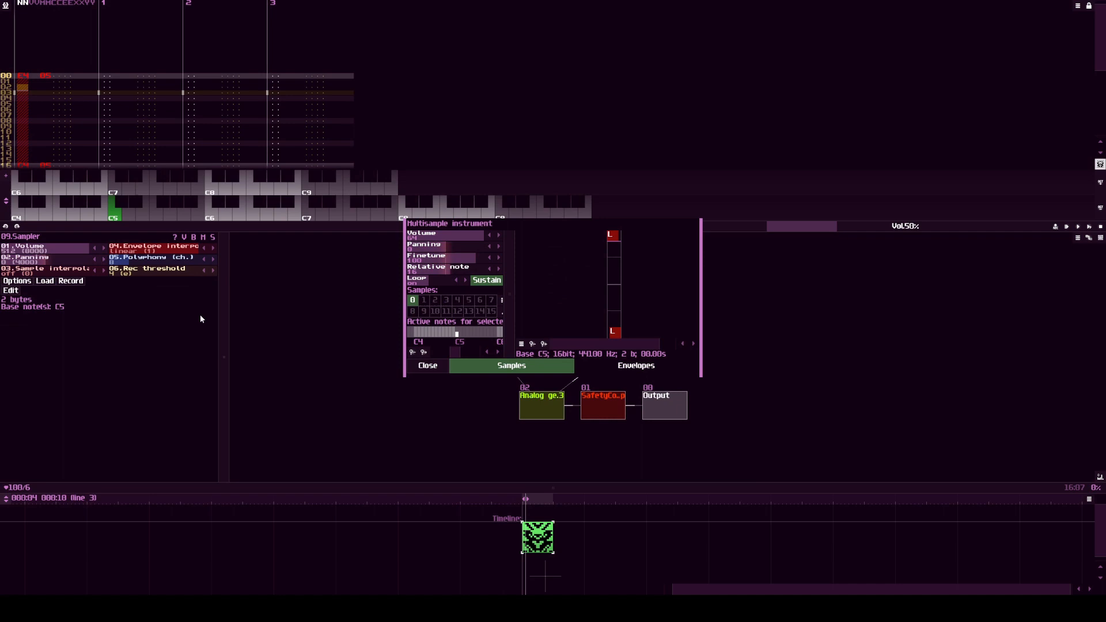
{"action": "left_click", "coordinate": [585, 366]}
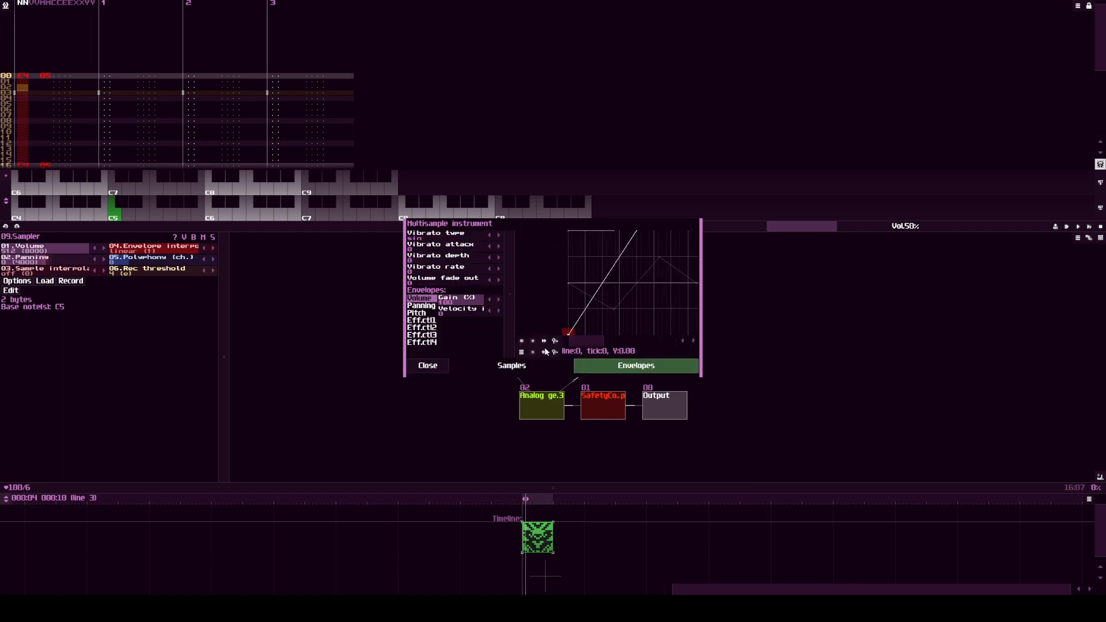
{"action": "left_click_drag", "start_coordinate": [603, 284], "coordinate": [586, 260]}
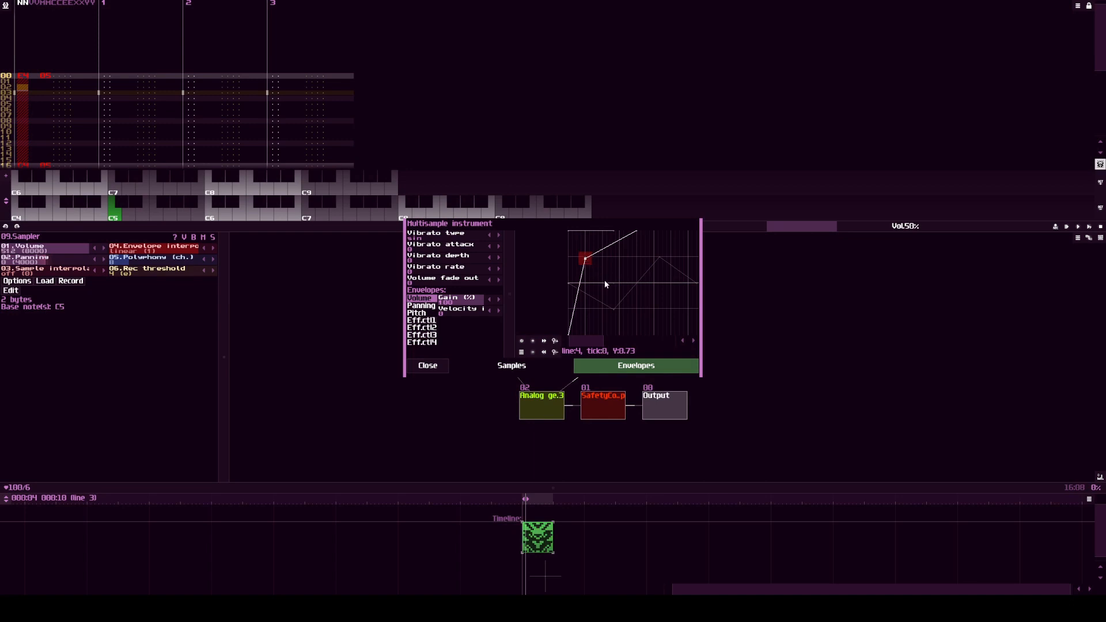
{"action": "left_click", "coordinate": [534, 341]}
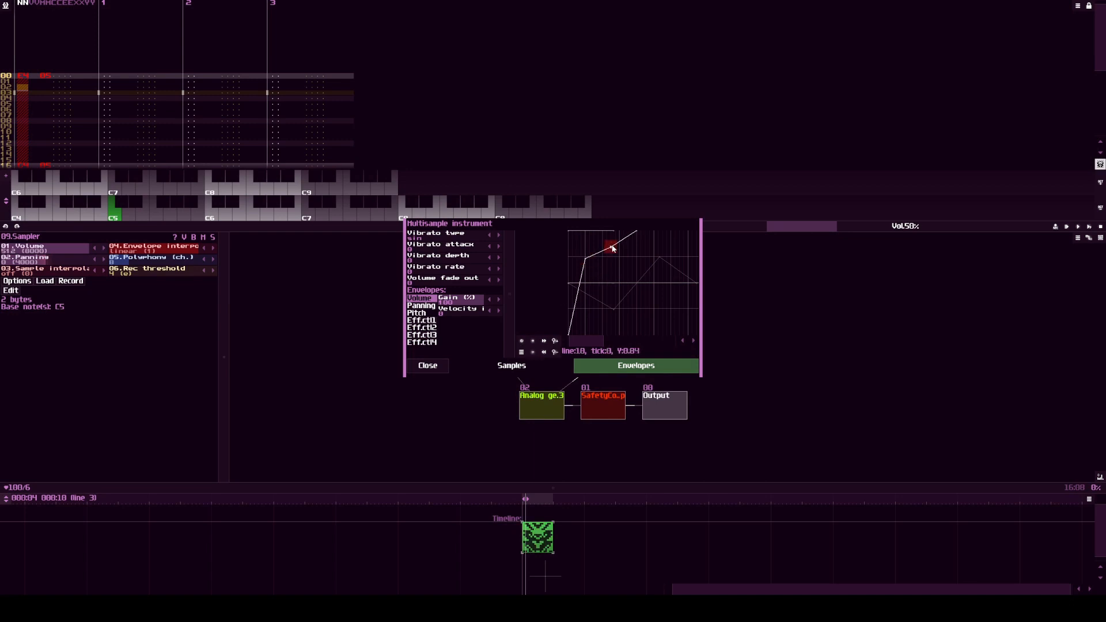
{"action": "left_click_drag", "start_coordinate": [615, 271], "coordinate": [619, 283]}
{"action": "left_click", "coordinate": [543, 364]}
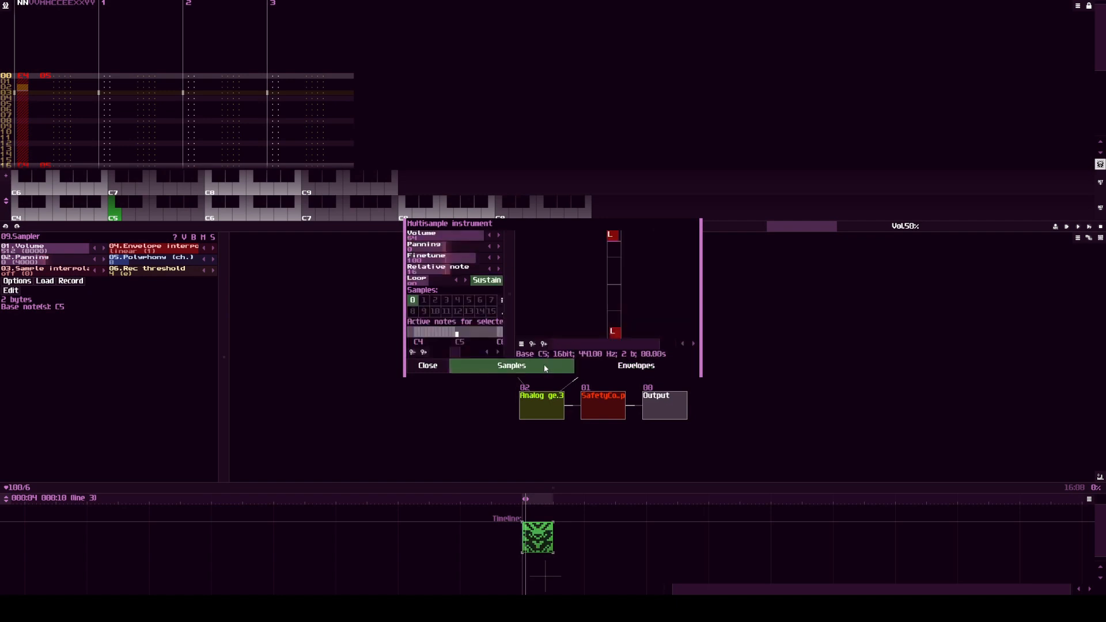
{"action": "left_click", "coordinate": [428, 367]}
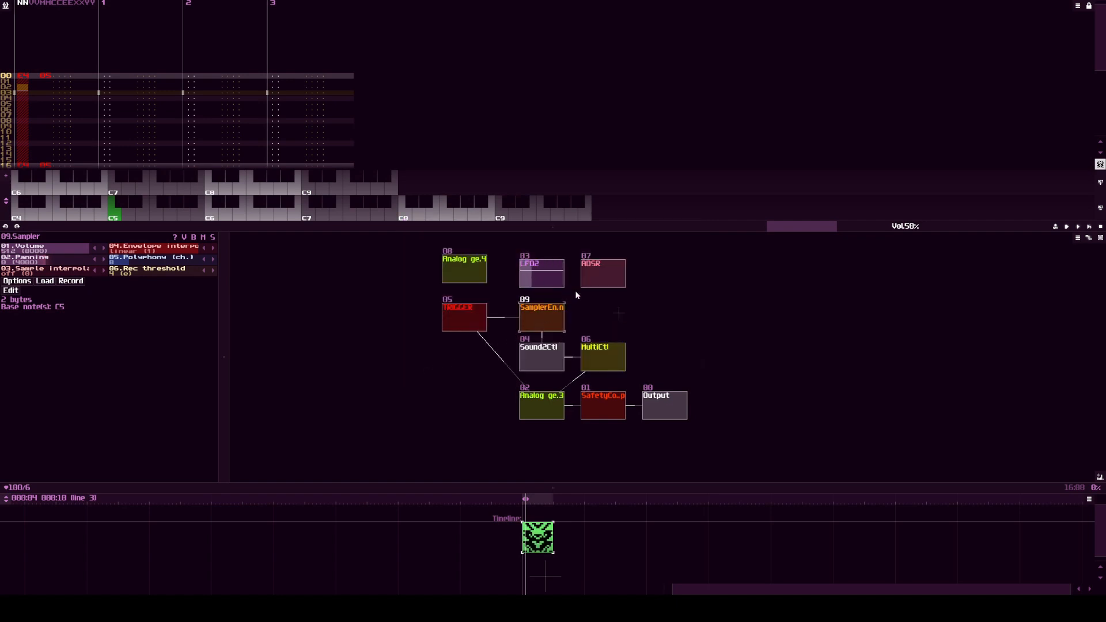
Step: Play the pattern to hear the filter modulation while examining the Sampler's volume envelope
{"action": "key", "text": "space"}
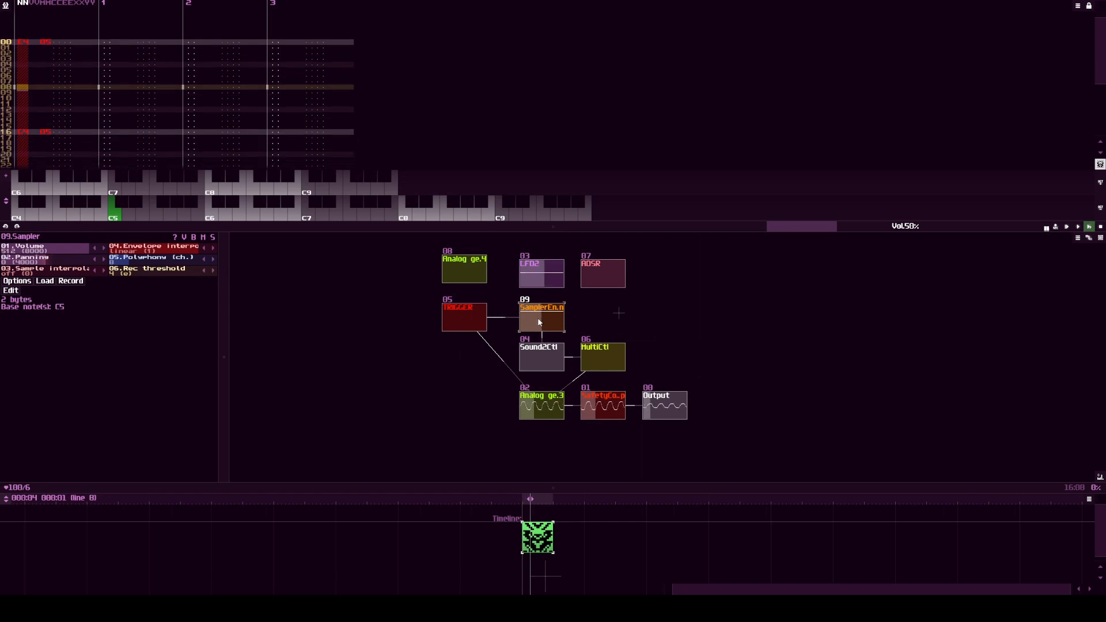
{"action": "left_click", "coordinate": [539, 322]}
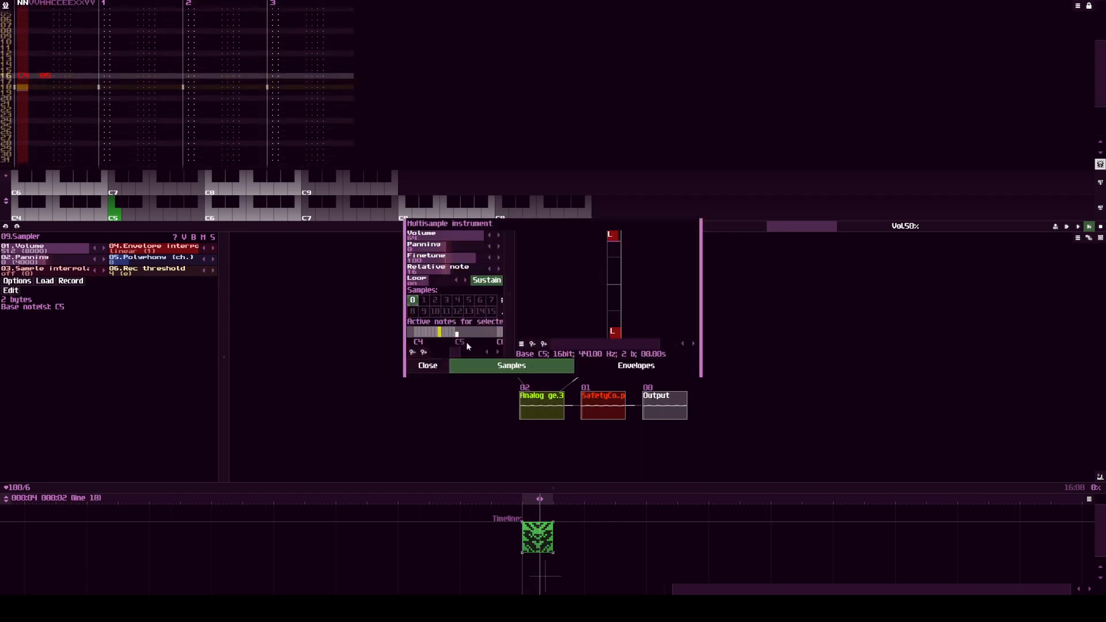
{"action": "left_click", "coordinate": [613, 366]}
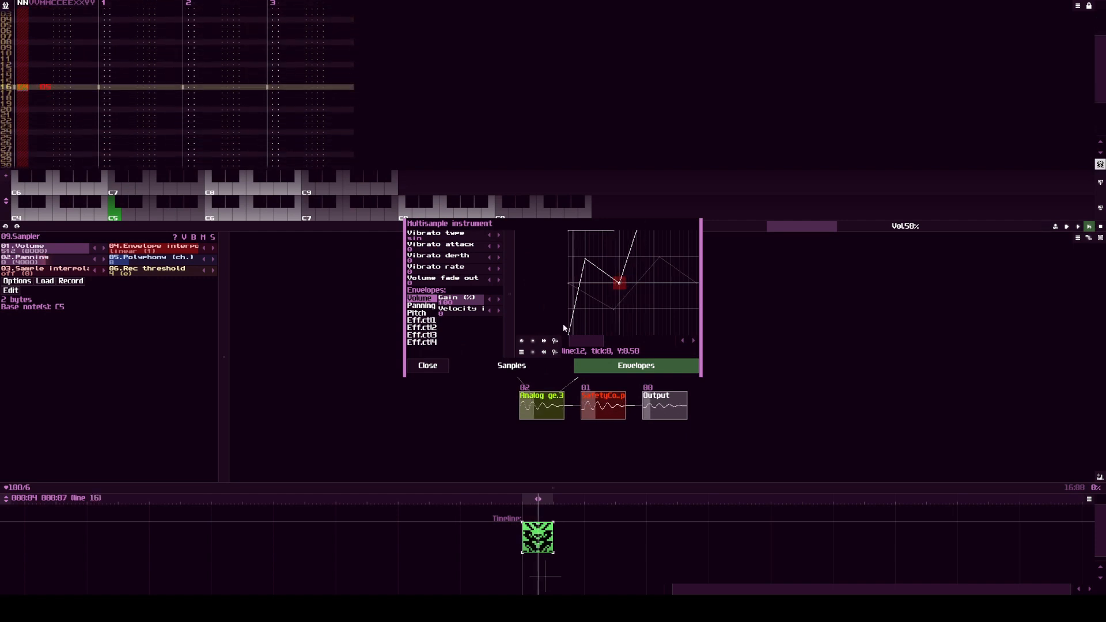
{"action": "left_click", "coordinate": [429, 366]}
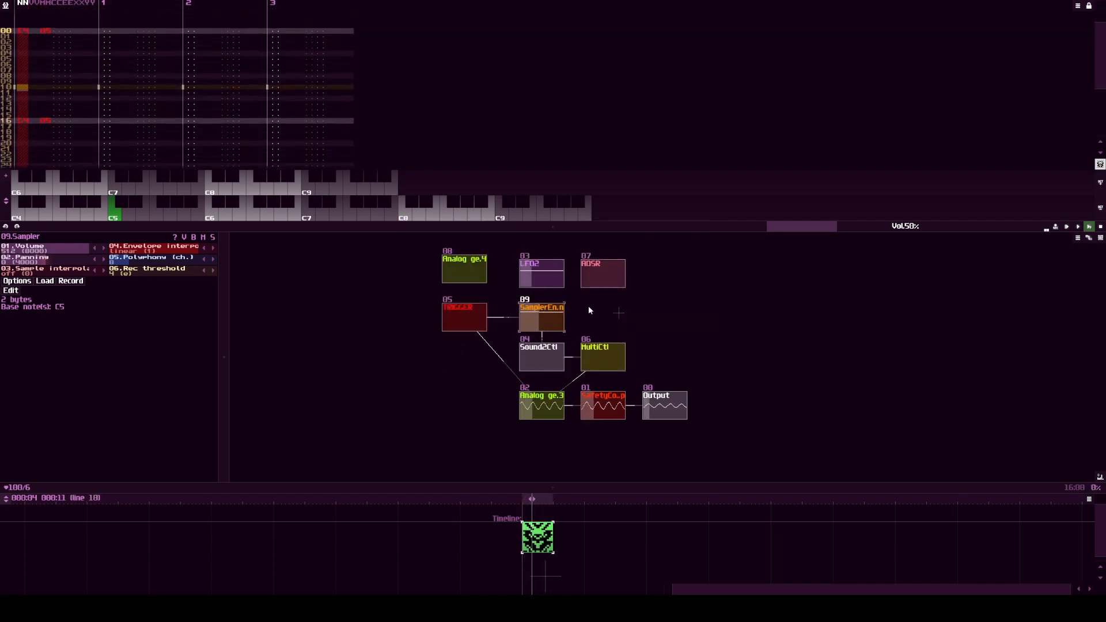